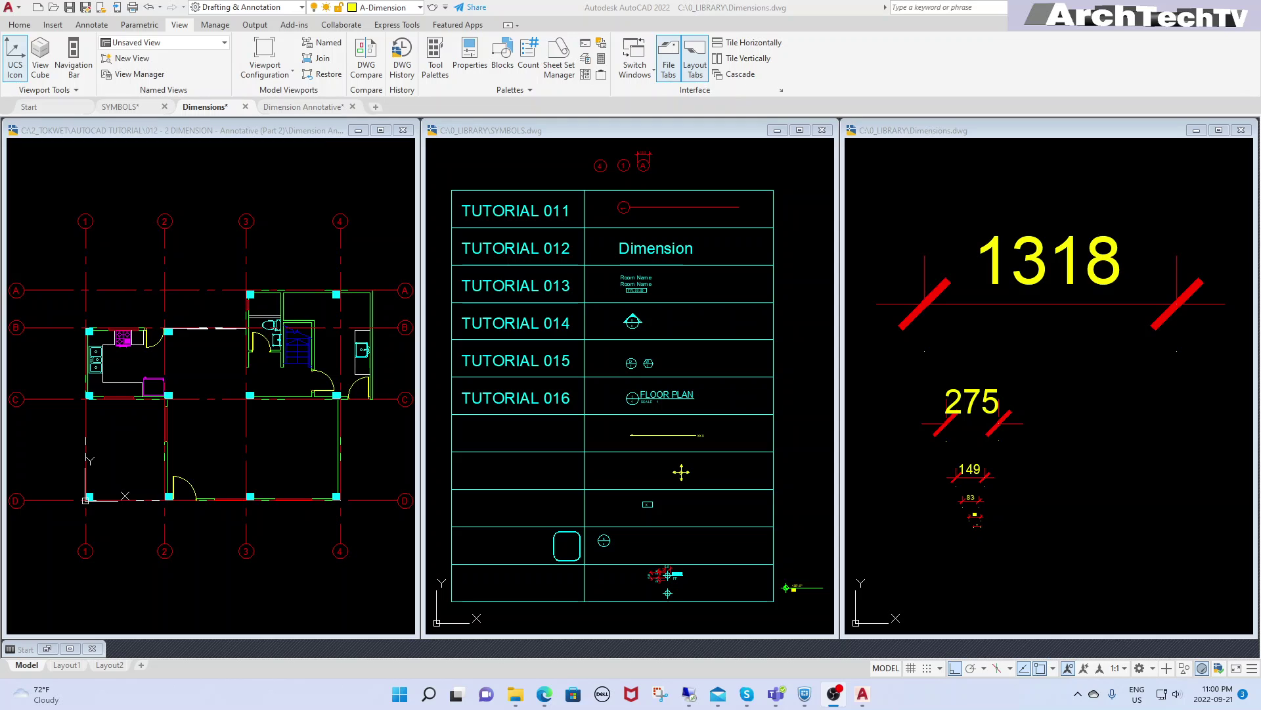
# Switch between the Dimensions and SYMBOLS drawings, ending back in Dimensions.
pyautogui.click(1071, 528)
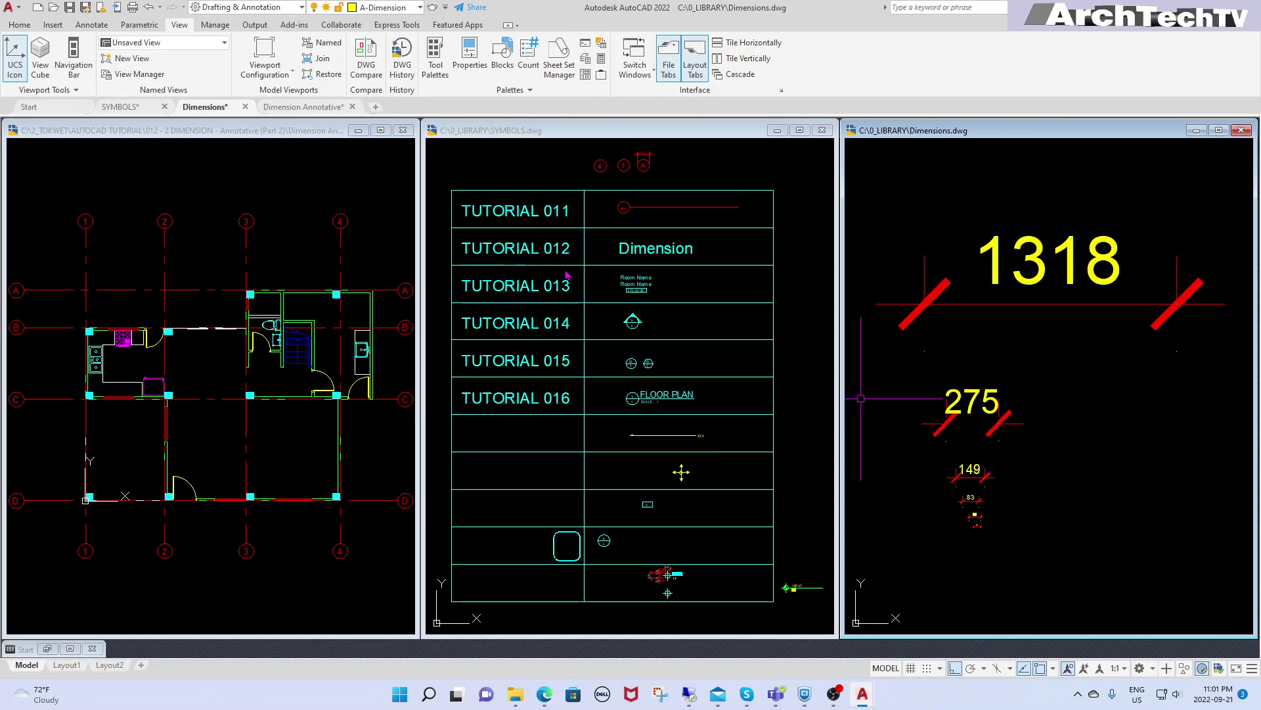
pyautogui.click(680, 273)
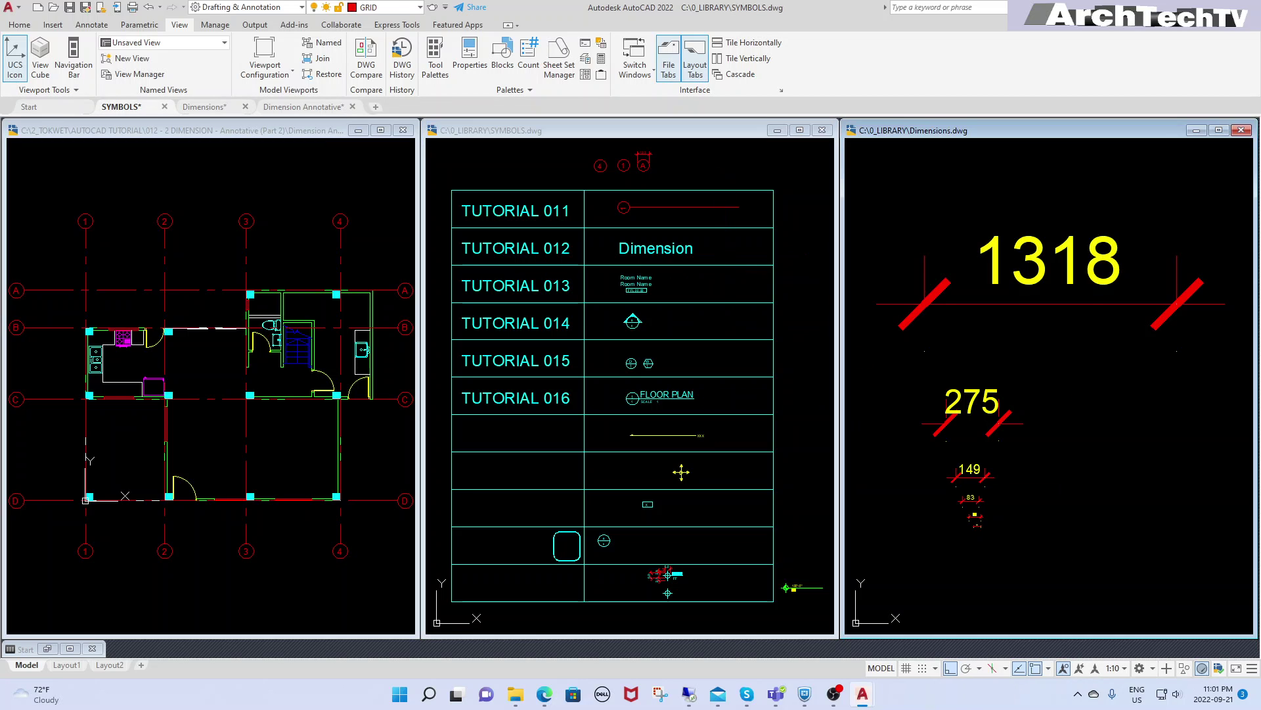
pyautogui.click(1055, 466)
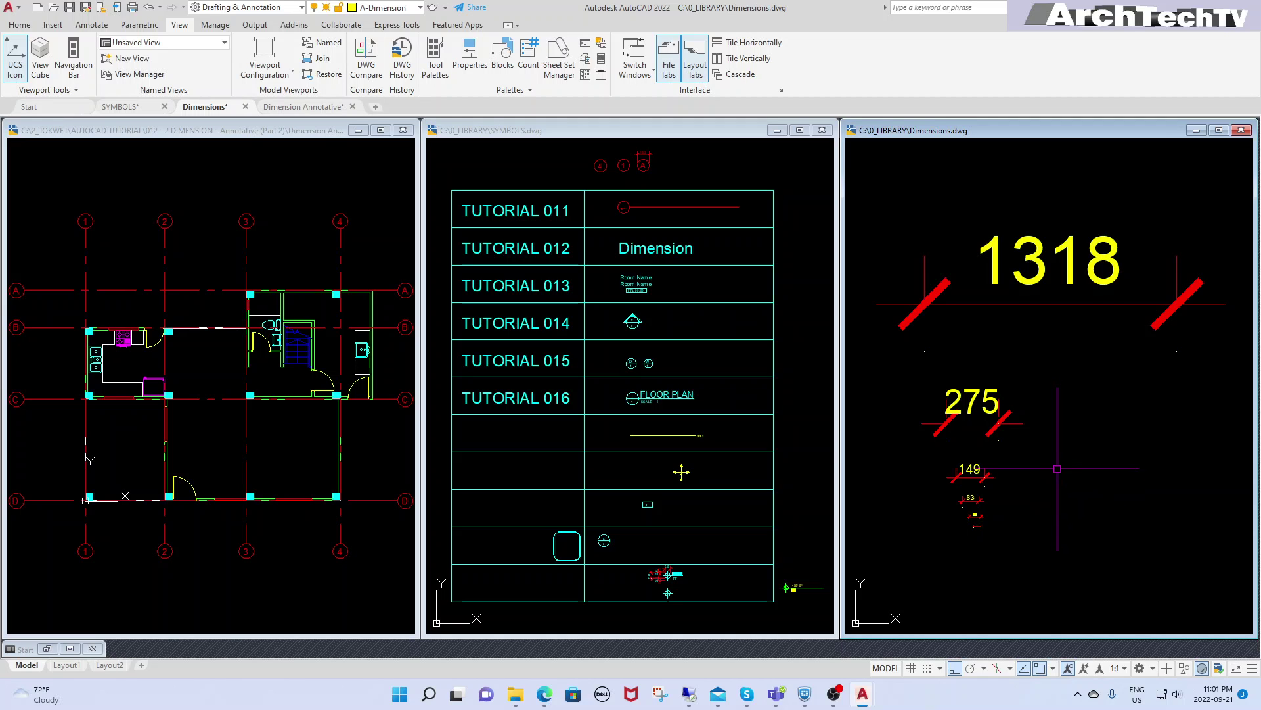
# Preview the Dim 1 - 1, 1 - 10, 1 - 20, 1 - 5 and 1 - 50 styles without changes.
pyautogui.write('d')
pyautogui.press('Return')
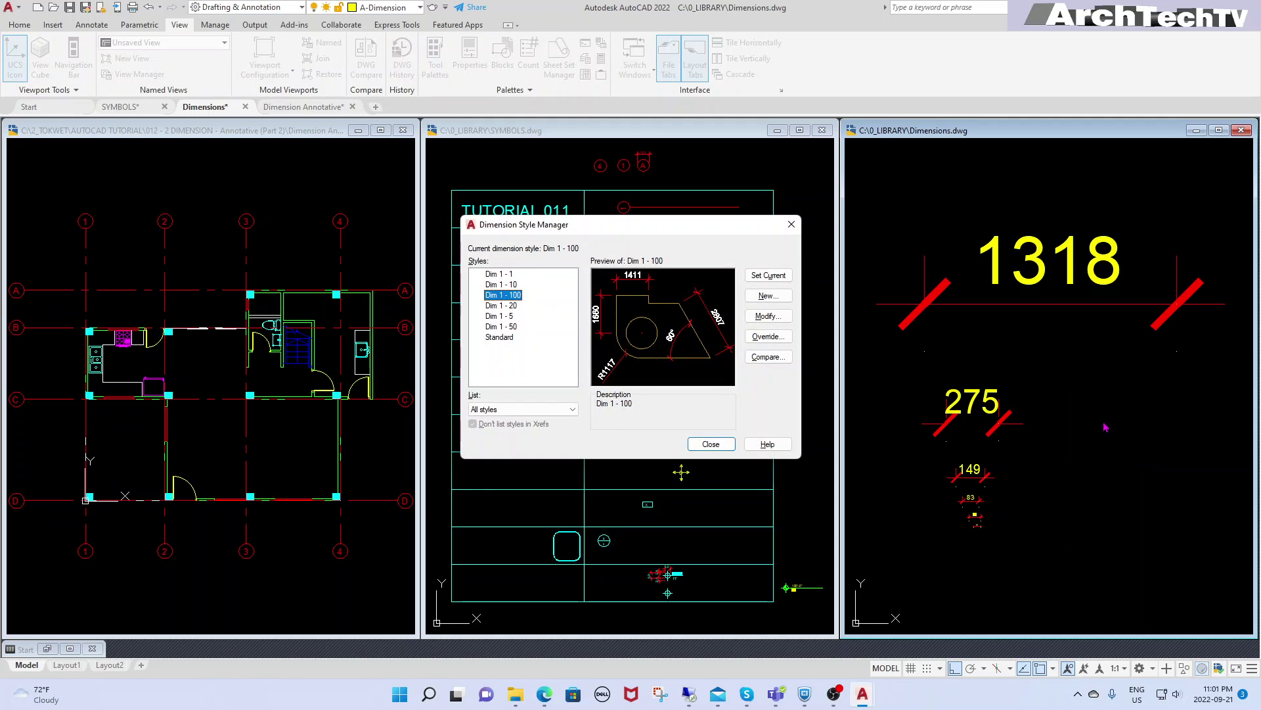
pyautogui.click(487, 277)
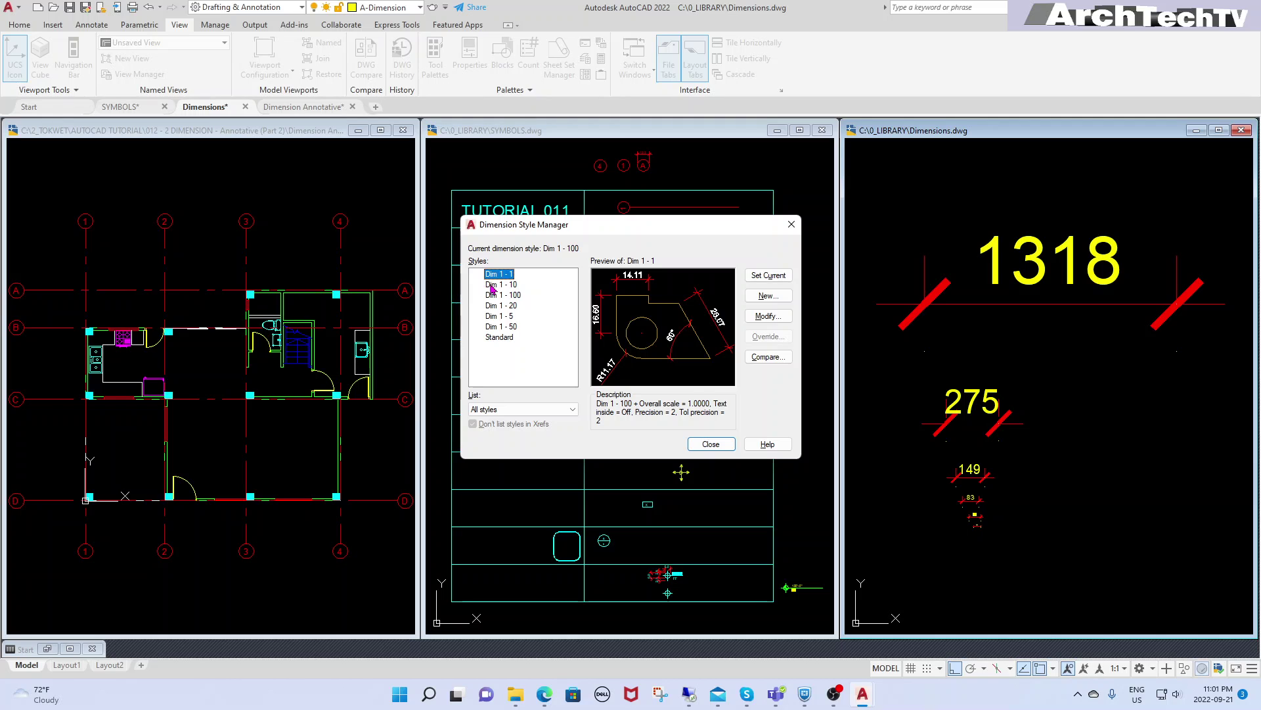
pyautogui.click(494, 287)
pyautogui.click(499, 307)
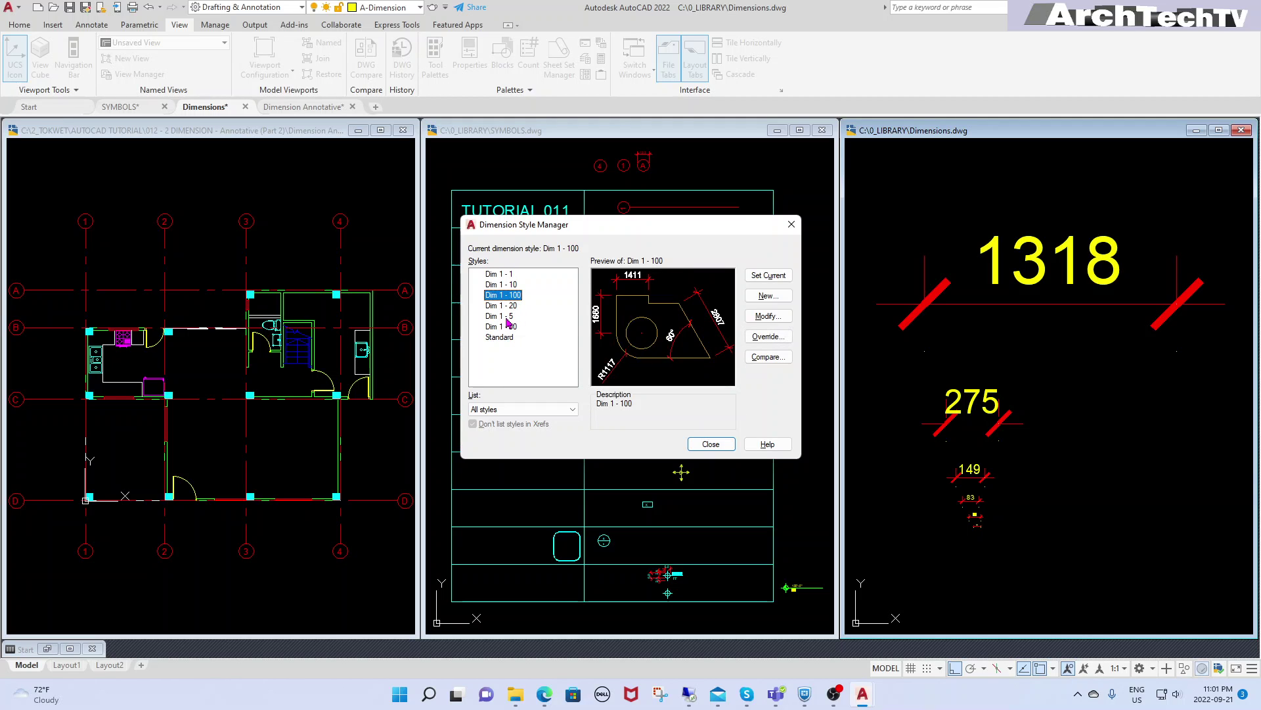
pyautogui.click(508, 318)
pyautogui.click(516, 327)
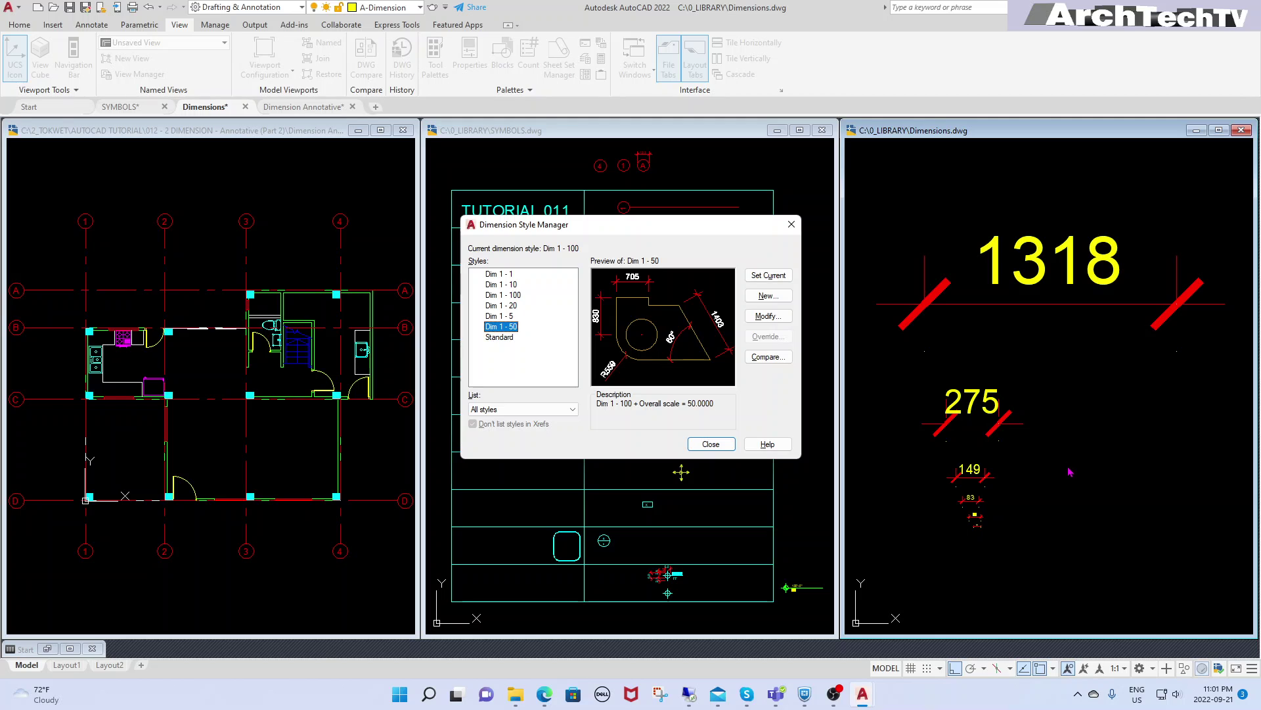
pyautogui.click(711, 445)
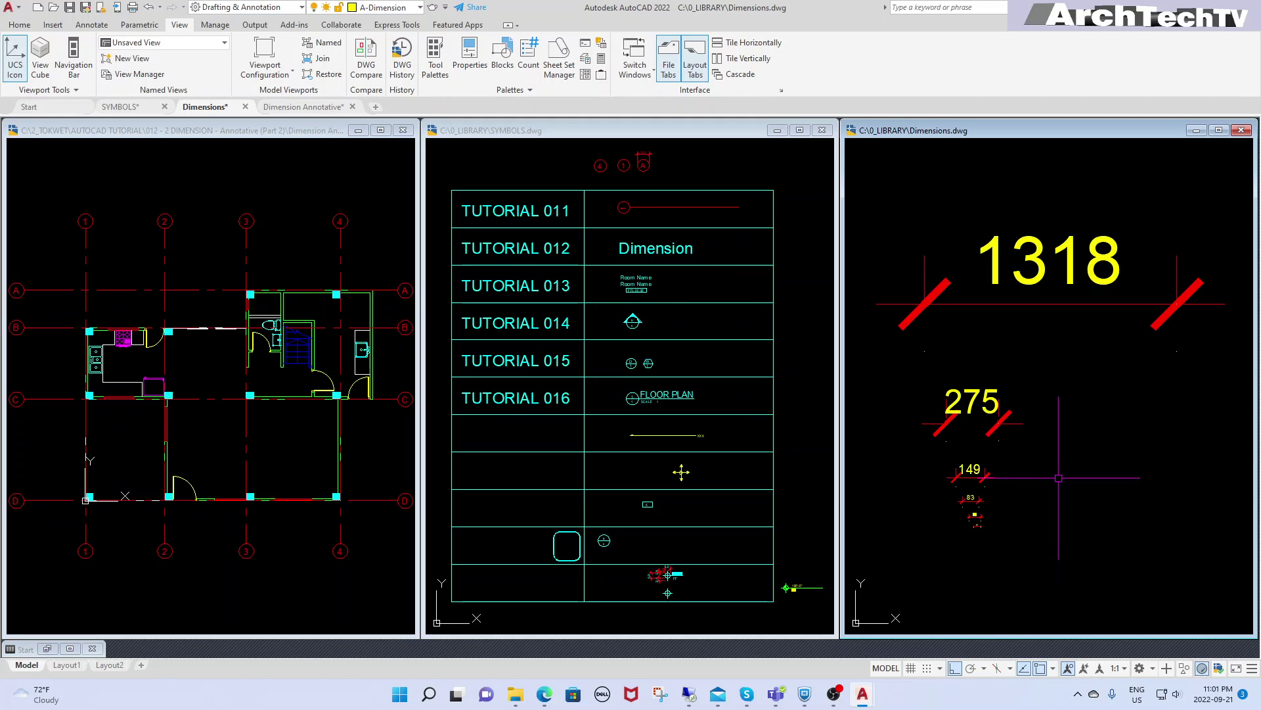
# Pan and zoom through the Dimensions, SYMBOLS and Dimension Annotative floor plan drawings.
pyautogui.moveTo(1045, 533); pyautogui.dragTo(1050, 506, button='middle')
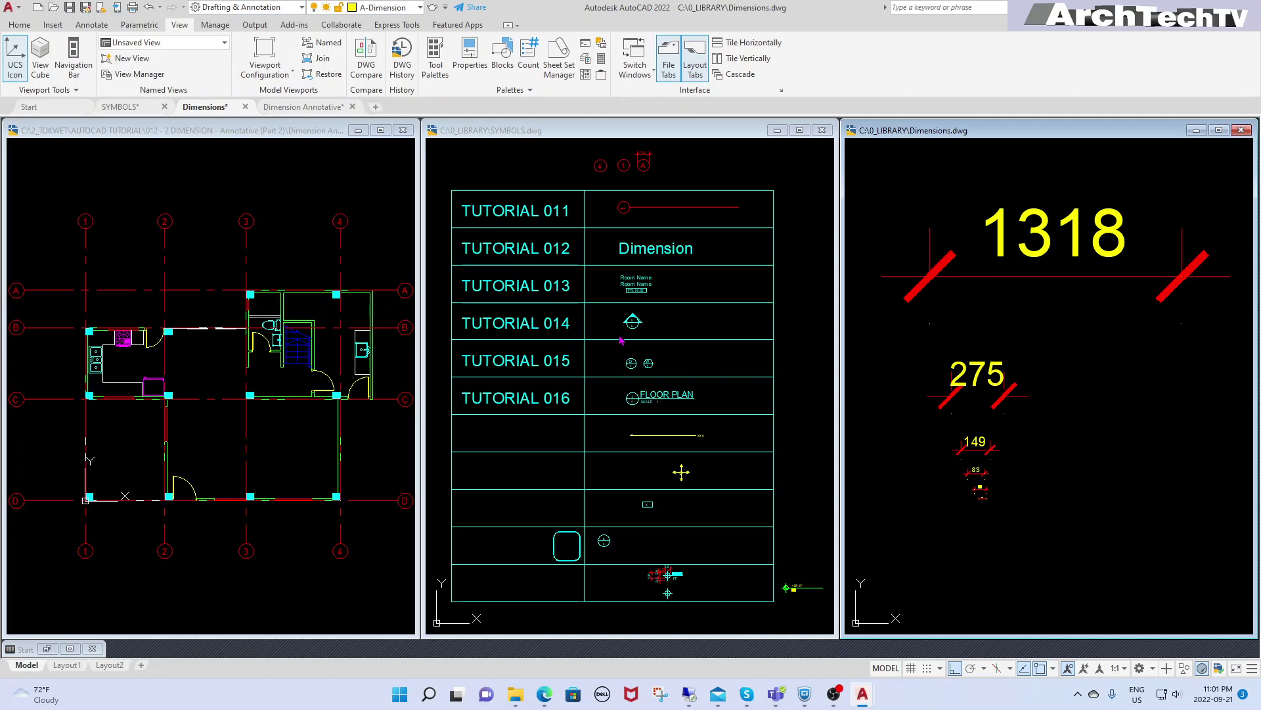
pyautogui.click(635, 306)
pyautogui.moveTo(635, 306); pyautogui.dragTo(634, 340, button='middle')
pyautogui.scroll(4, 614, 208)
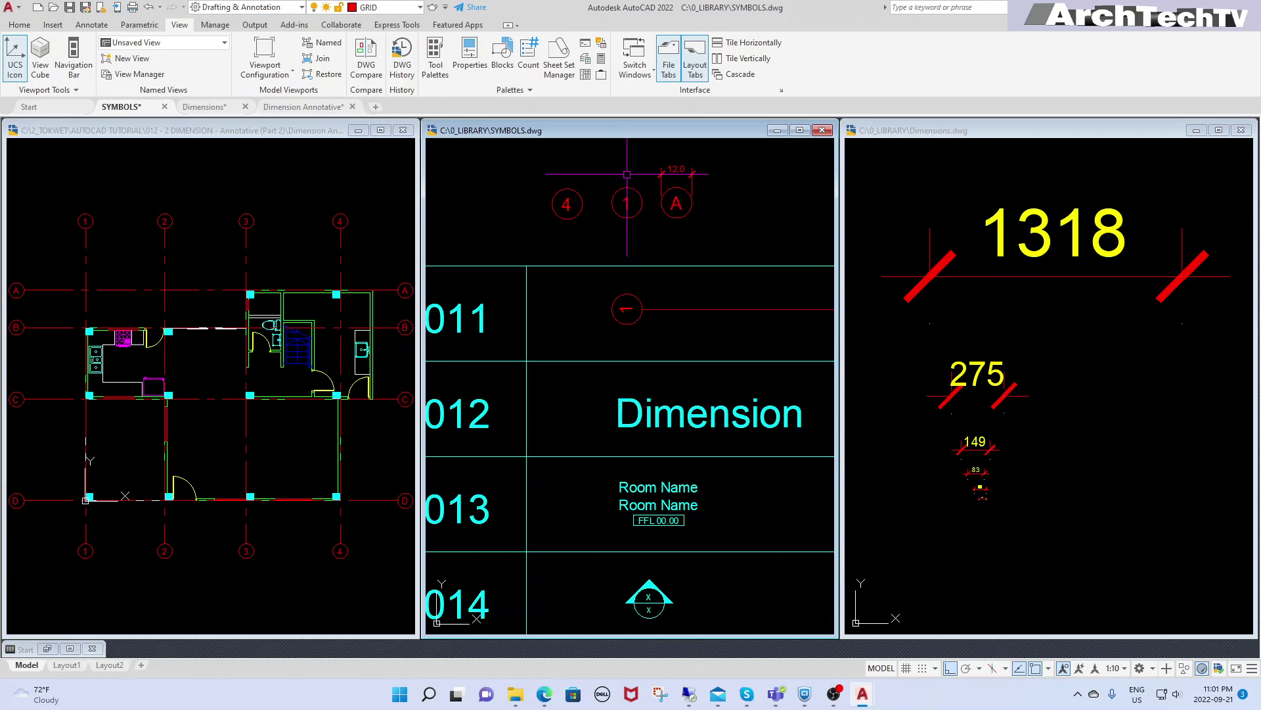
pyautogui.scroll(-2, 617, 217)
pyautogui.scroll(-2, 628, 250)
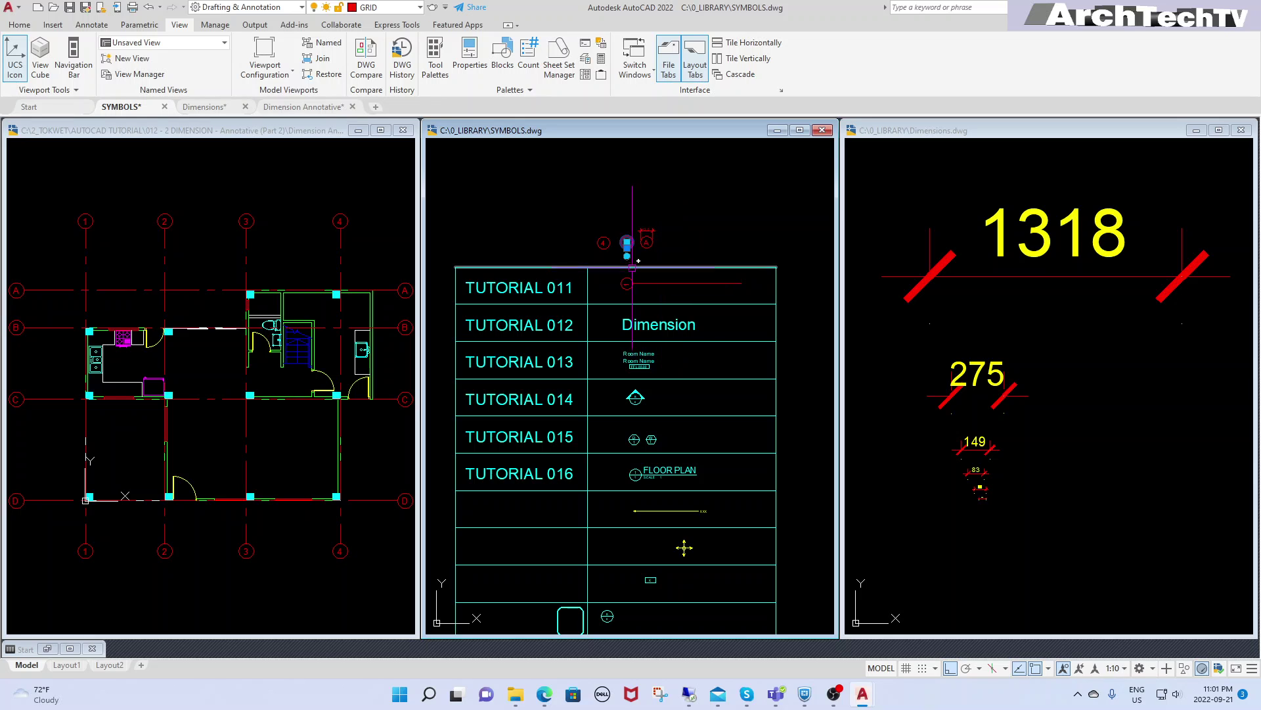
pyautogui.click(270, 216)
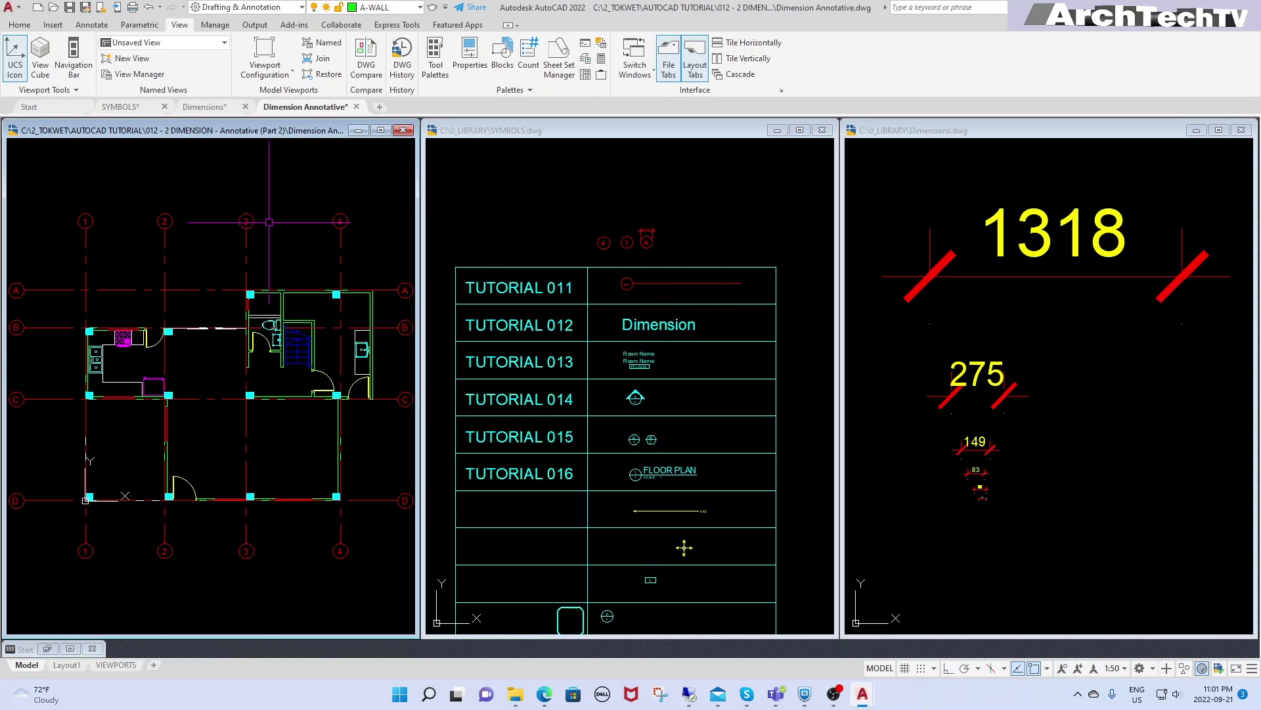
pyautogui.scroll(7, 255, 218)
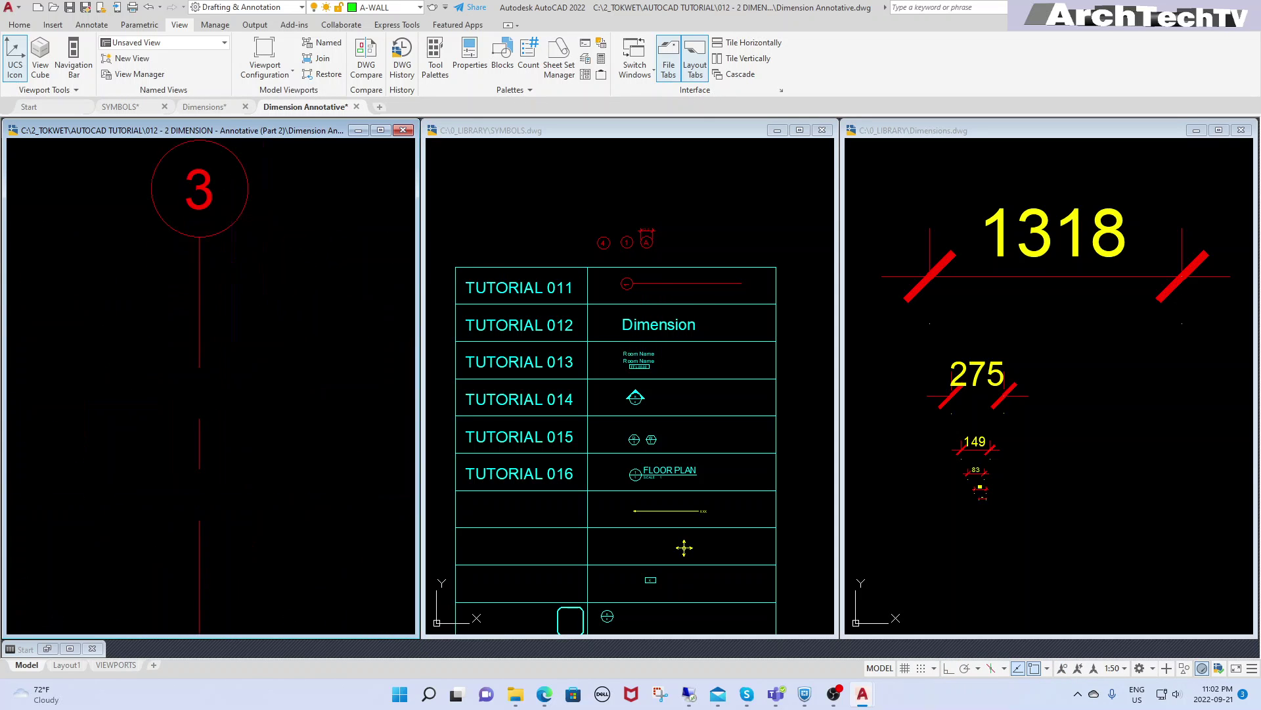
pyautogui.scroll(-4, 240, 239)
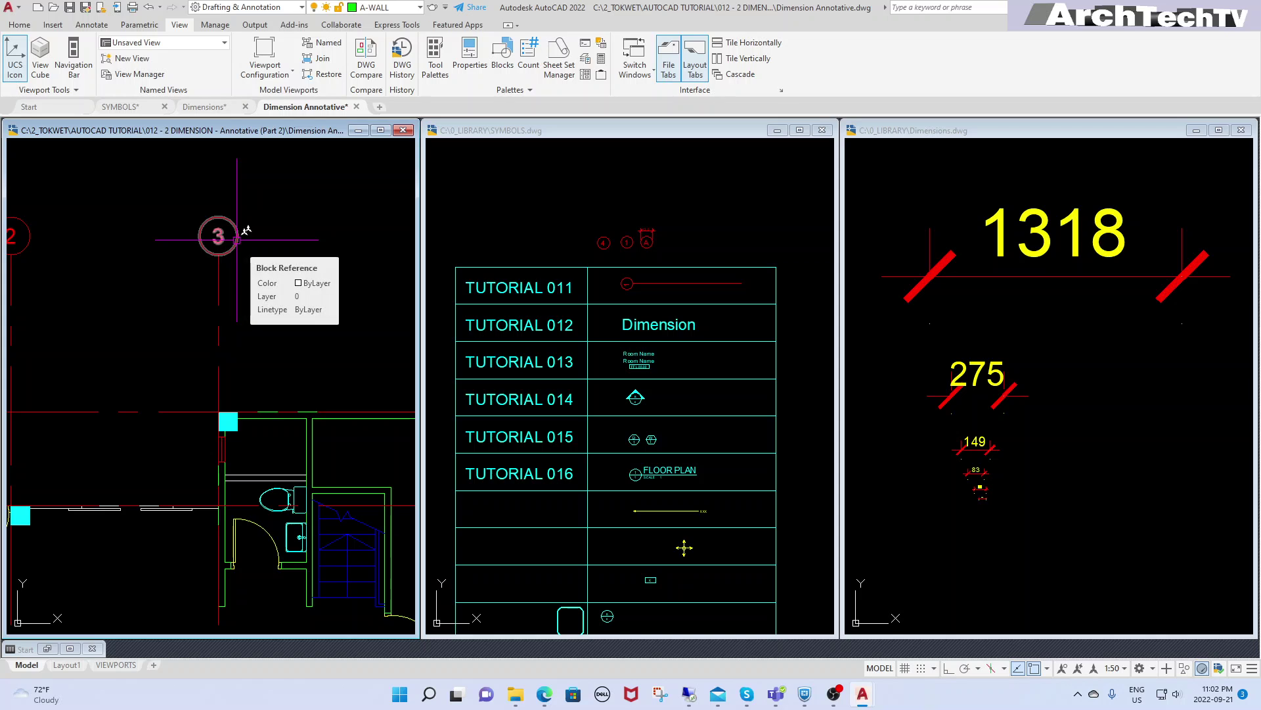
pyautogui.scroll(-4, 251, 240)
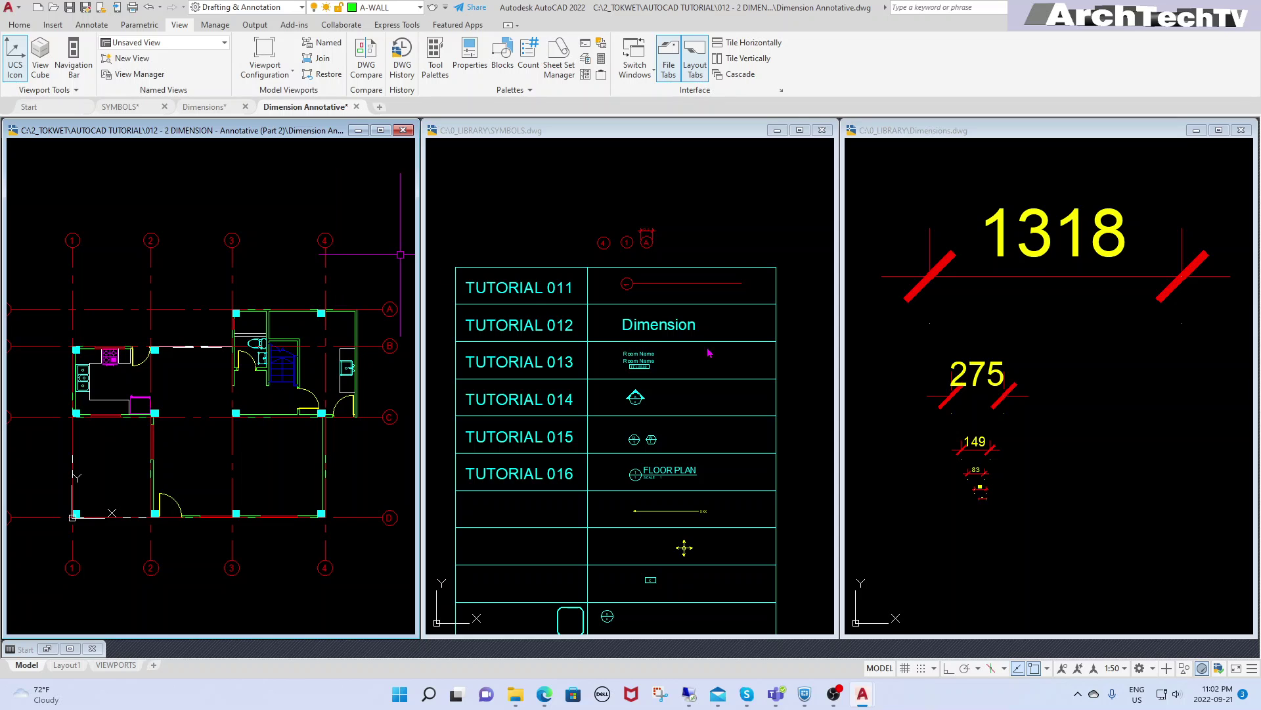
# Return to Dimensions and zoom in past 275 onto the 149, 83 and 59 dimensions.
pyautogui.click(1073, 507)
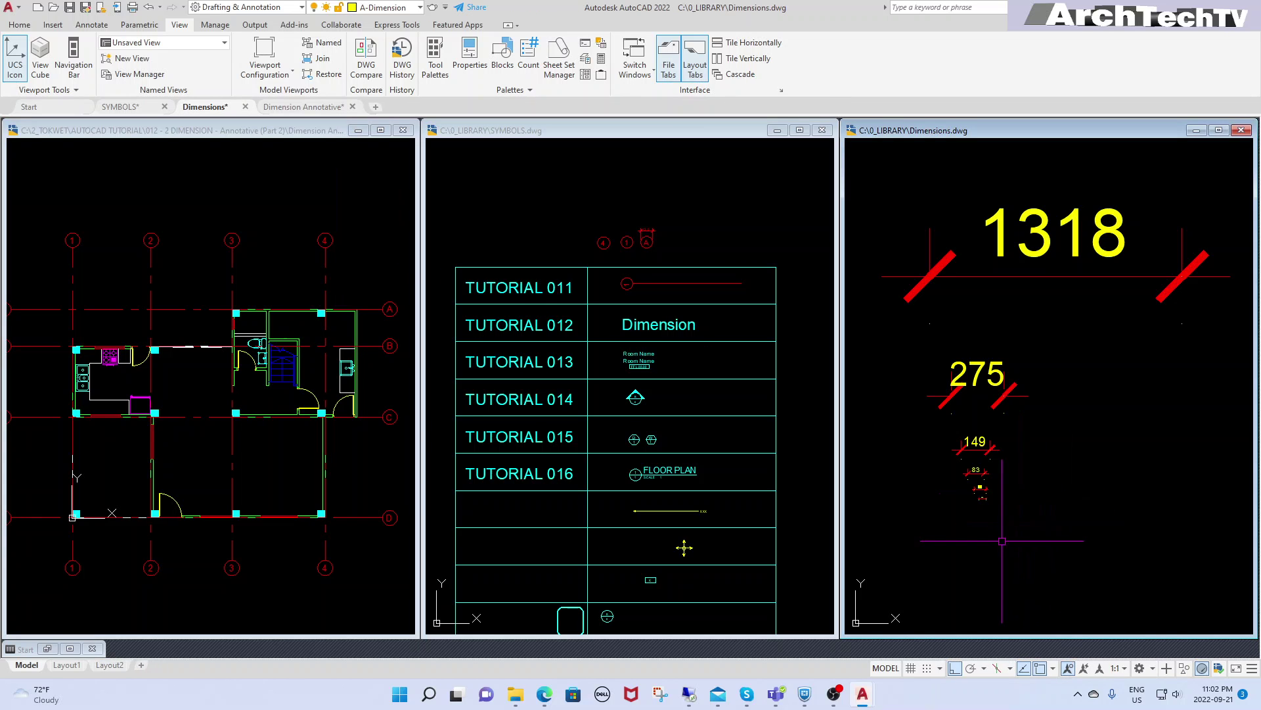
pyautogui.scroll(1, 989, 470)
pyautogui.scroll(2, 987, 456)
pyautogui.scroll(1, 991, 461)
pyautogui.moveTo(990, 461); pyautogui.dragTo(981, 520, button='middle')
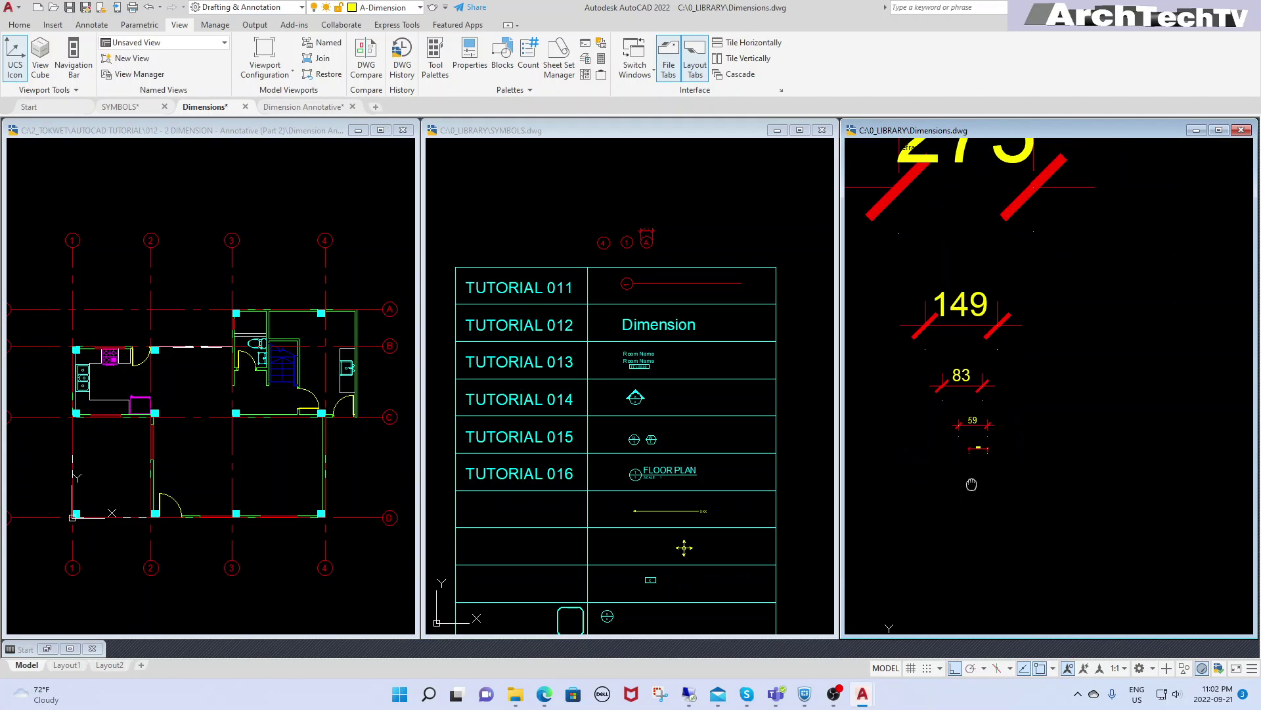
pyautogui.scroll(-3, 982, 520)
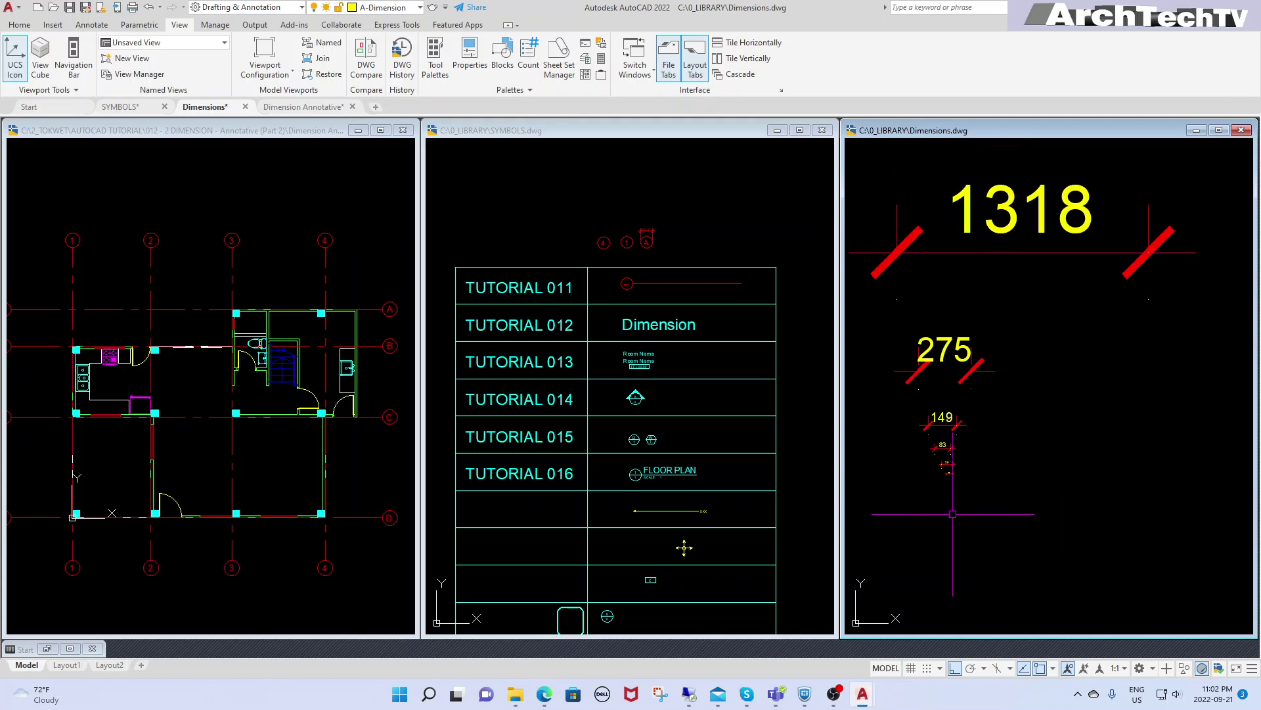
pyautogui.scroll(8, 959, 489)
pyautogui.scroll(-4, 1008, 493)
pyautogui.scroll(1, 963, 499)
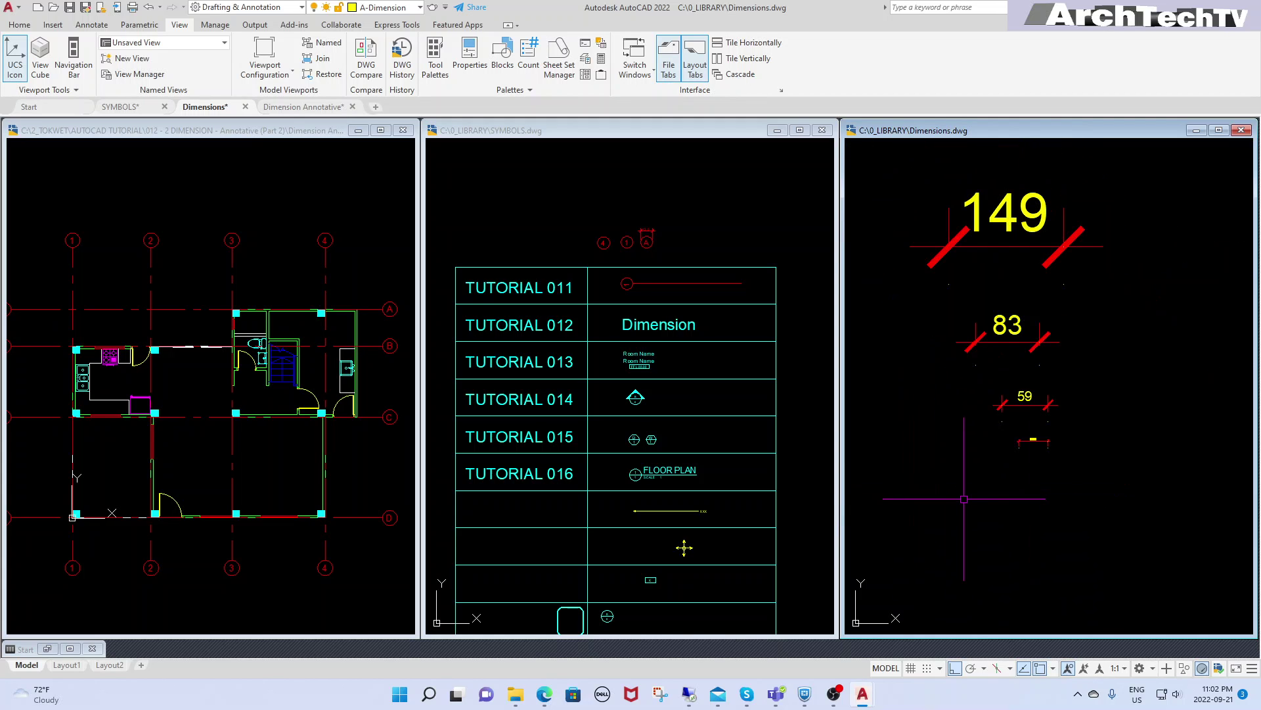
# Start a new dimension style based on Dim 1 - 1 from the Dimension Style Manager.
pyautogui.write('d')
pyautogui.press('Return')
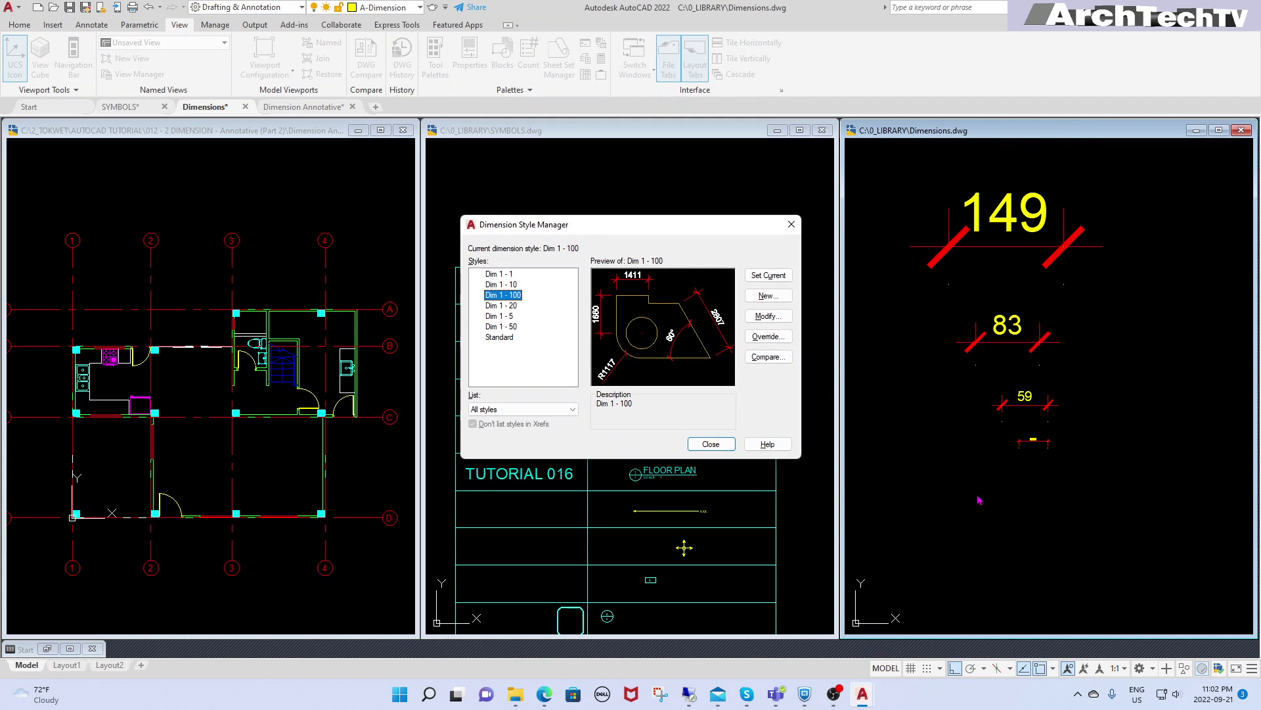
pyautogui.click(510, 274)
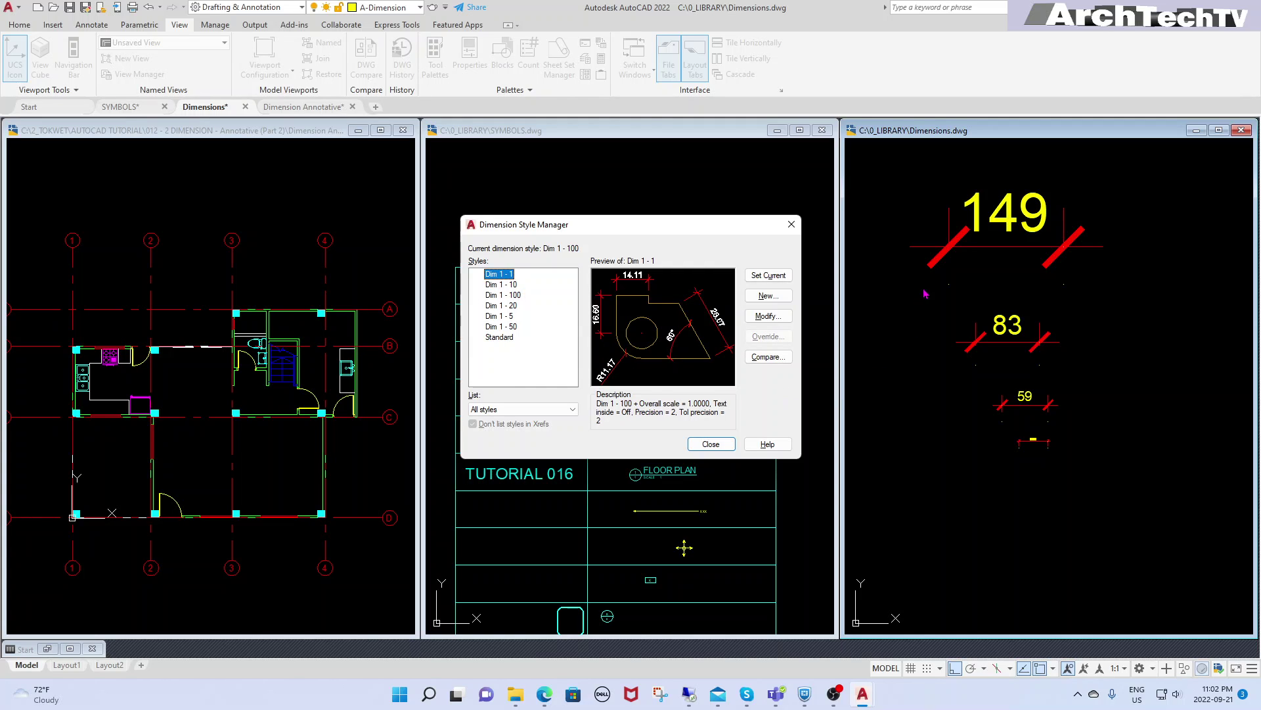
pyautogui.click(767, 296)
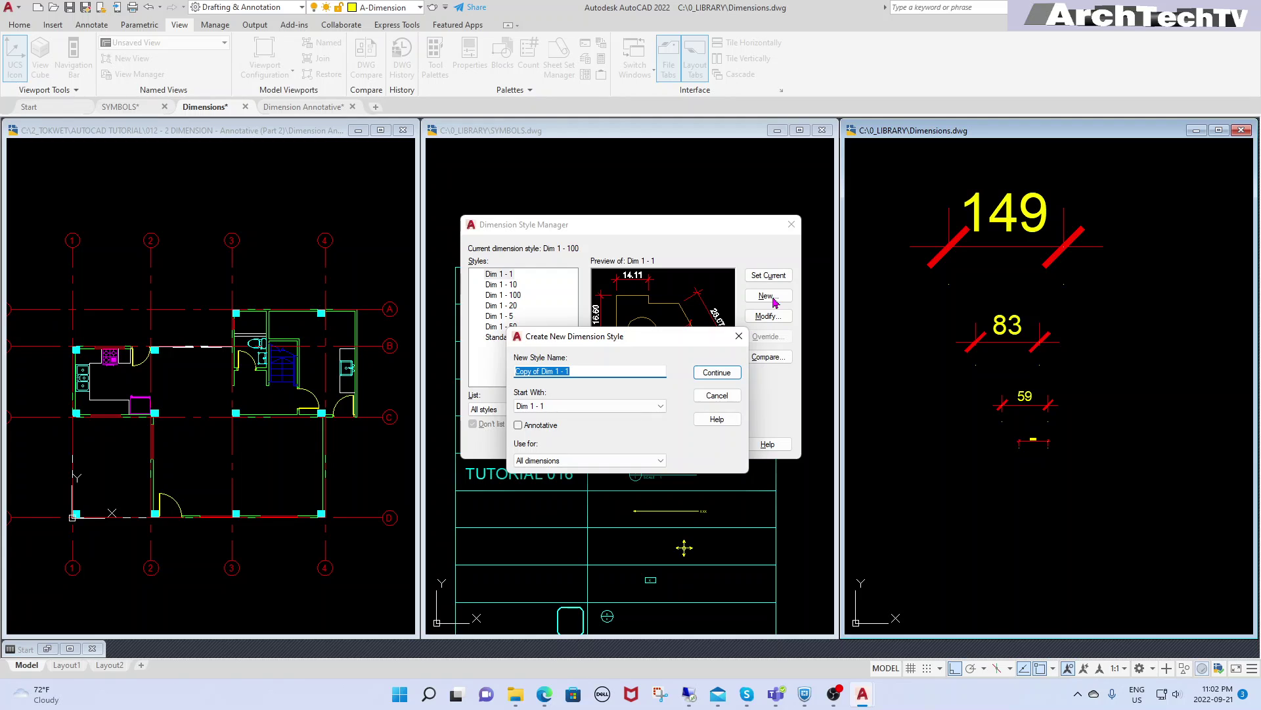
# Name the new style Dim_Annotative, fixing the misspelling, and continue to its settings.
pyautogui.click(609, 371)
pyautogui.moveTo(542, 372); pyautogui.dragTo(515, 372)
pyautogui.press('BackSpace')
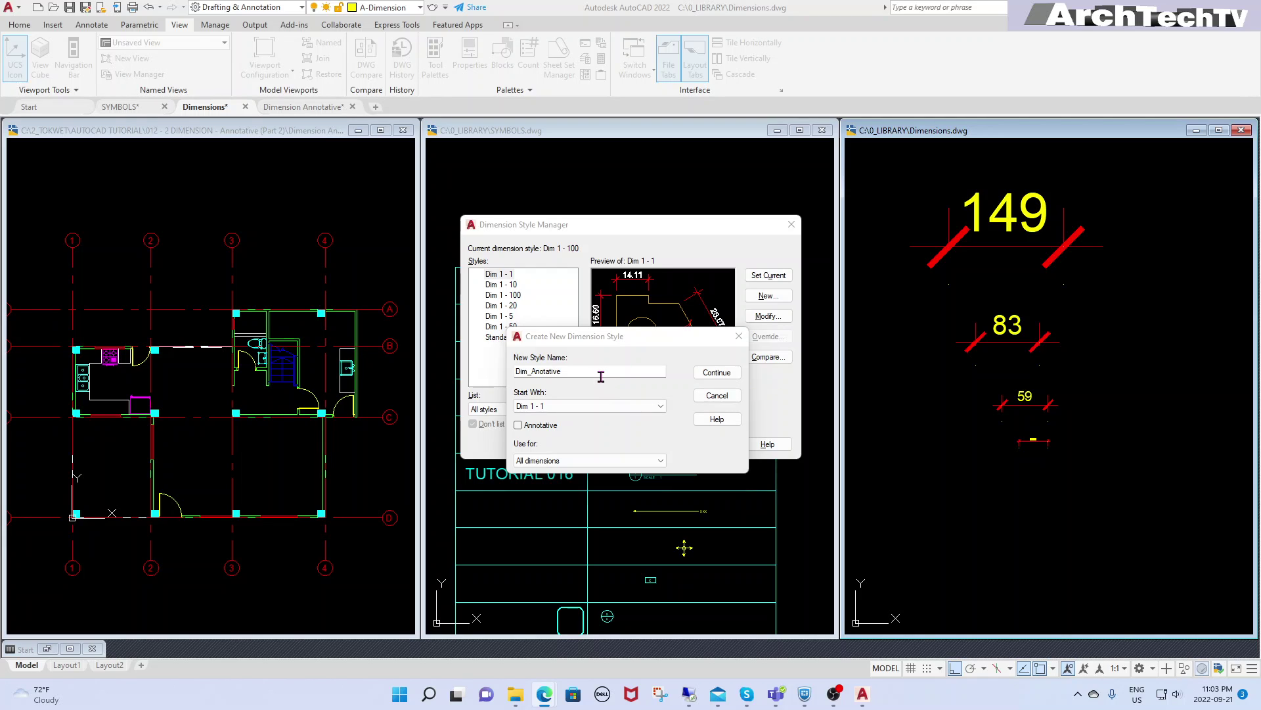
pyautogui.click(597, 376)
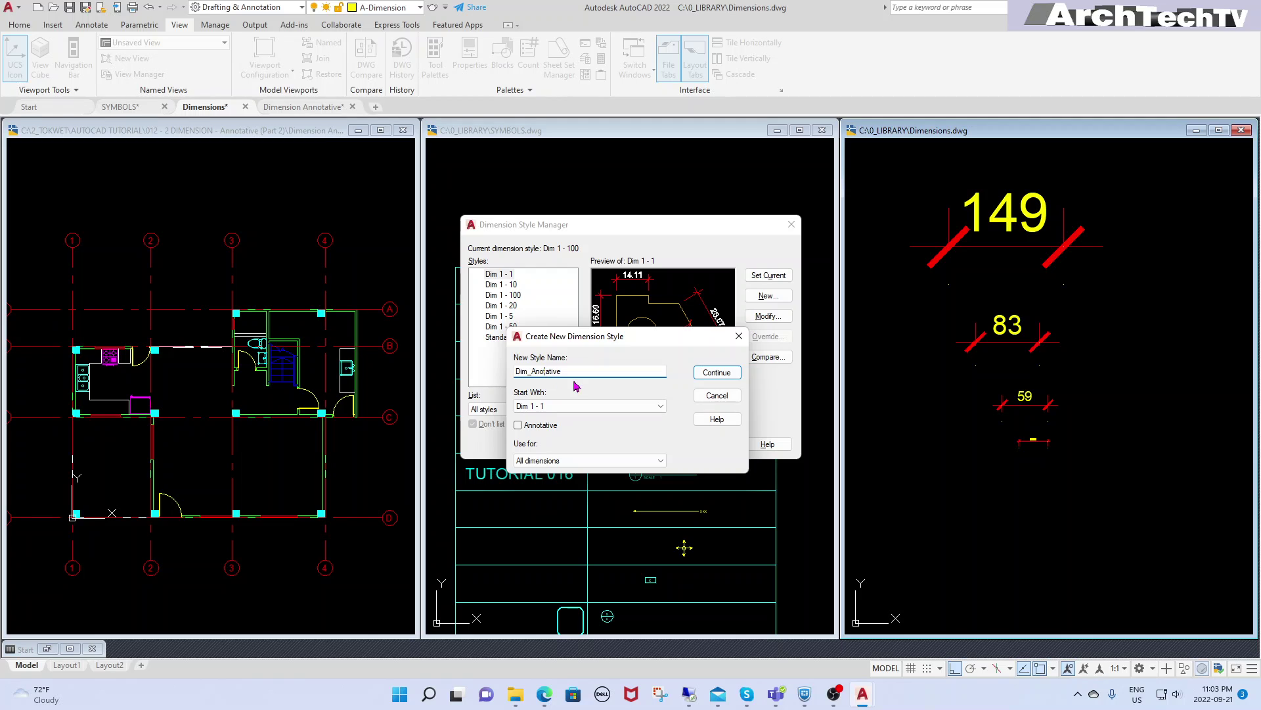
pyautogui.press('Left')
pyautogui.write('n')
pyautogui.click(728, 374)
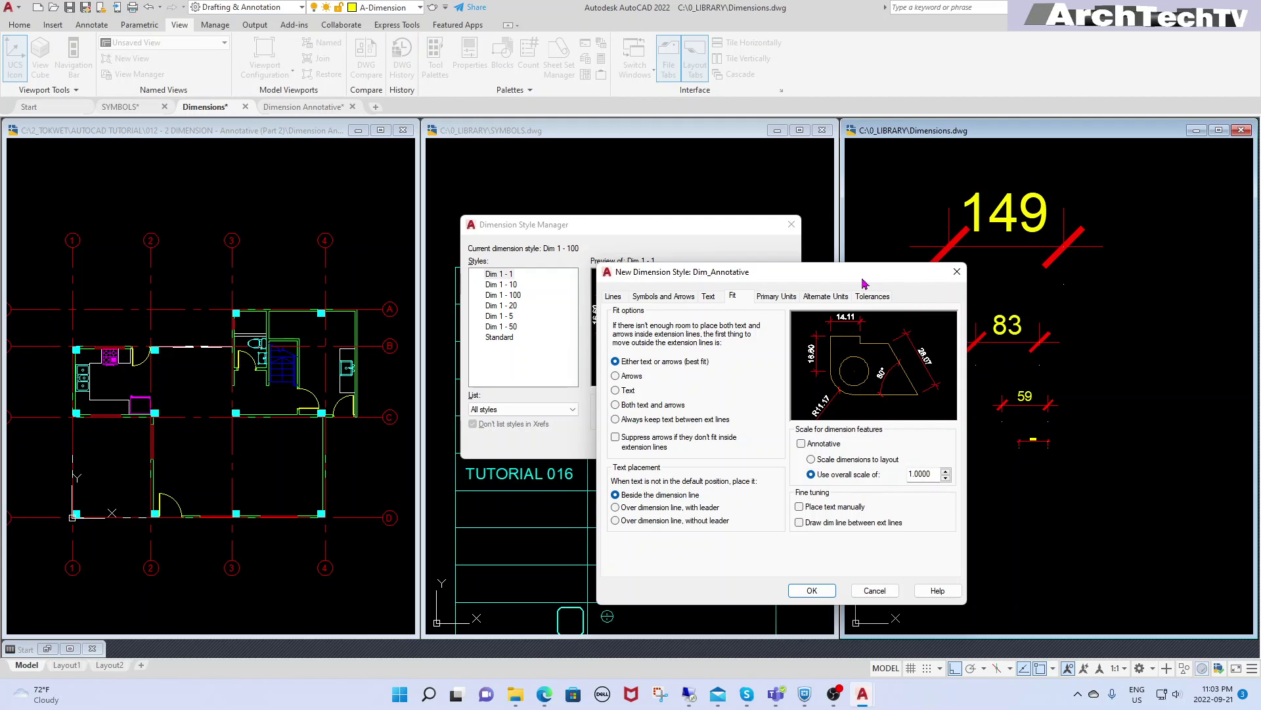
# Turn on Annotative for Dim_Annotative, save it, and select it in the Styles list.
pyautogui.moveTo(868, 279); pyautogui.dragTo(932, 258)
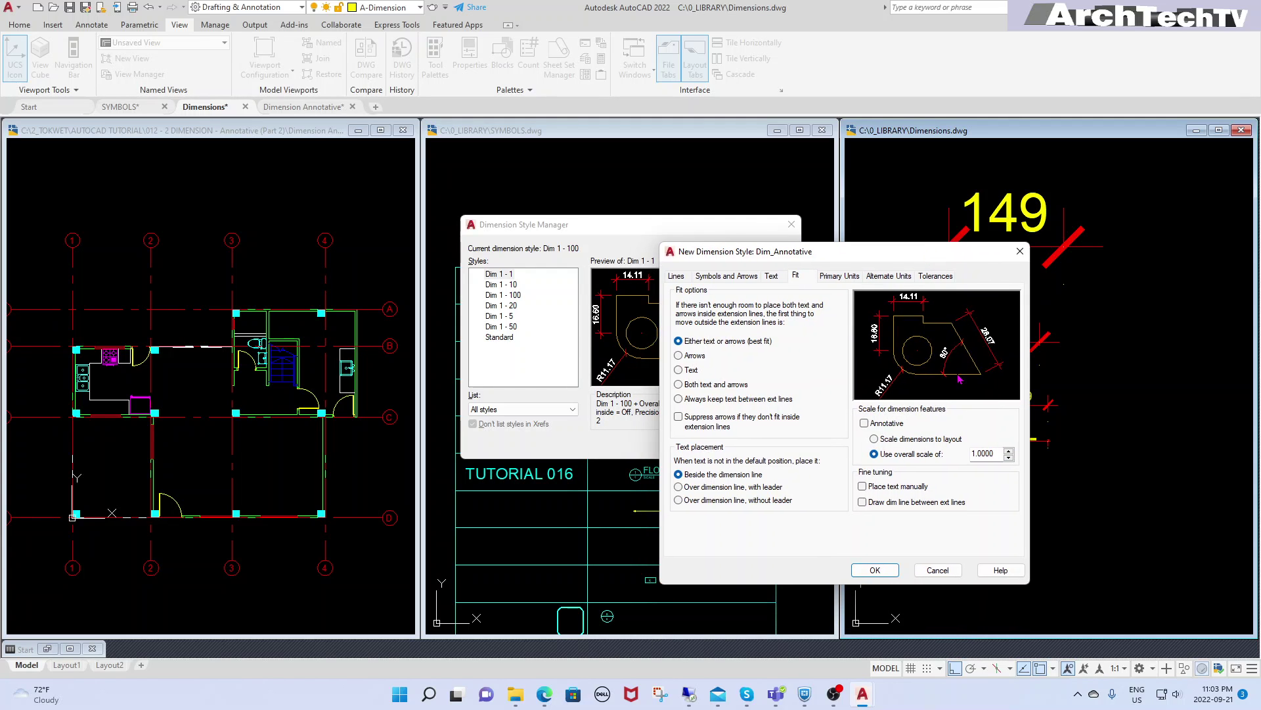
pyautogui.click(865, 423)
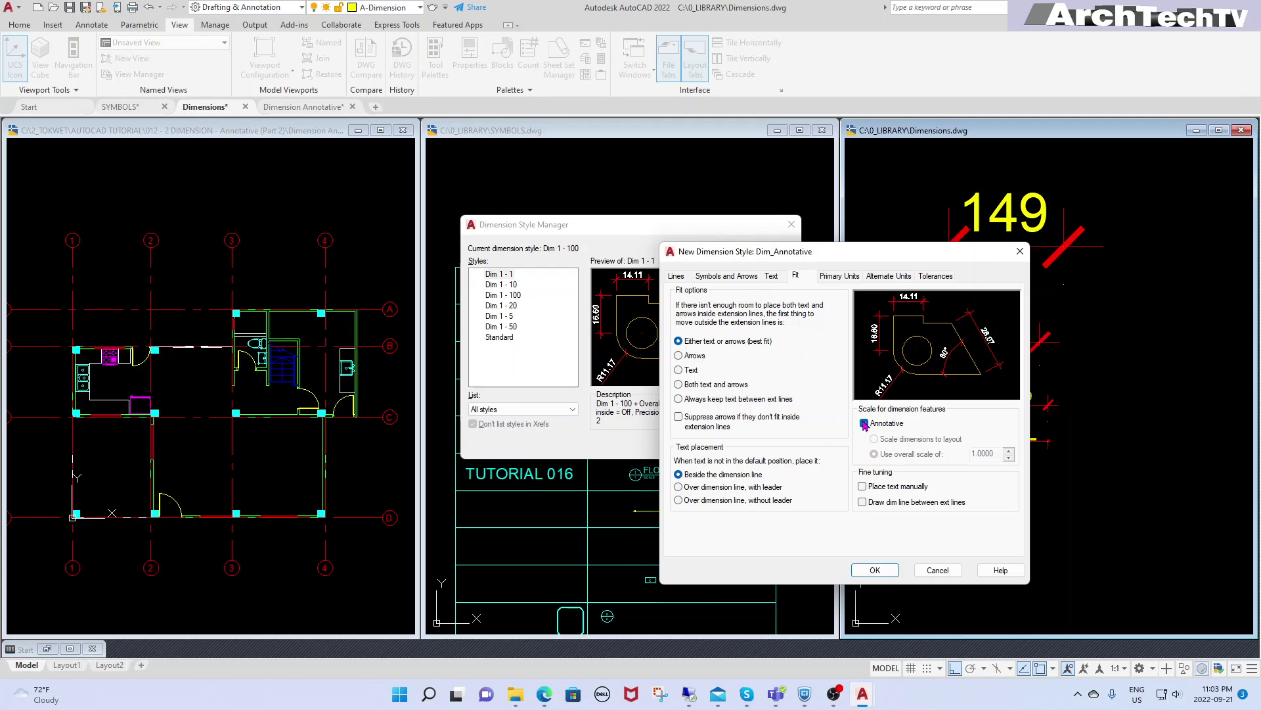
pyautogui.click(875, 570)
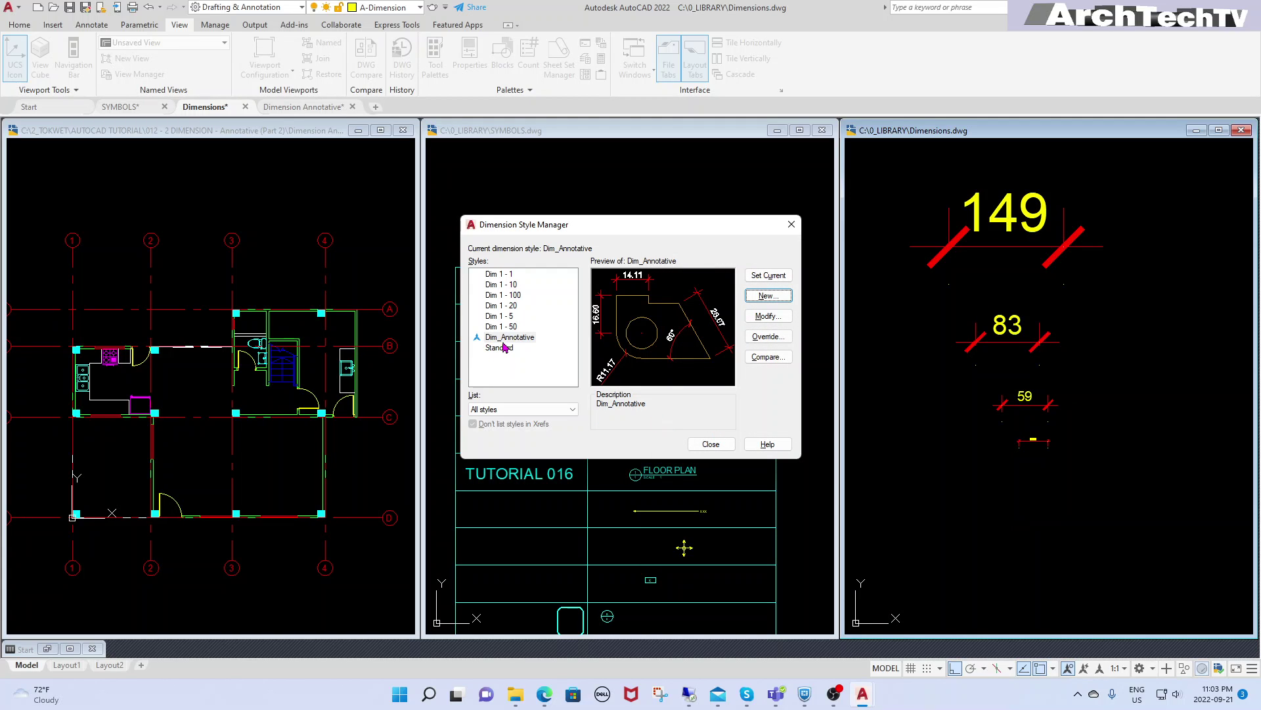
pyautogui.click(506, 339)
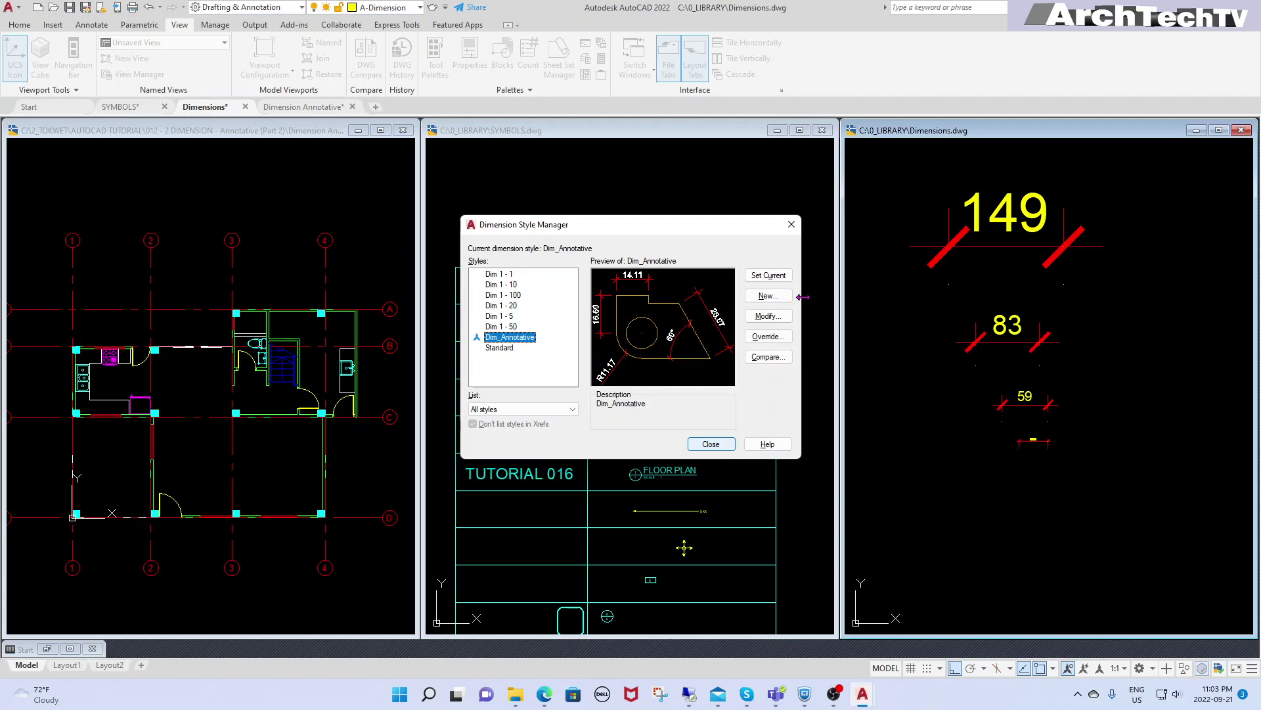
# Add an annotative linear dimension reading 139.87 at the 1:1 annotation scale.
pyautogui.click(711, 442)
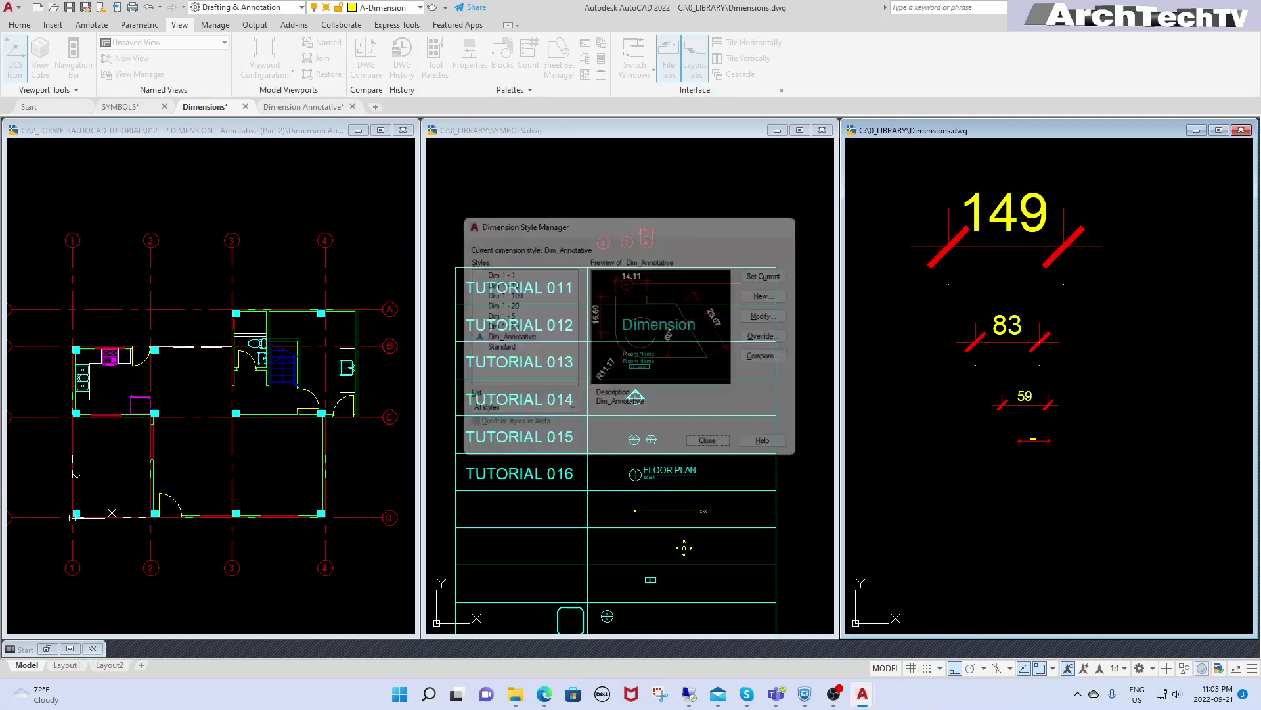
pyautogui.write('d')
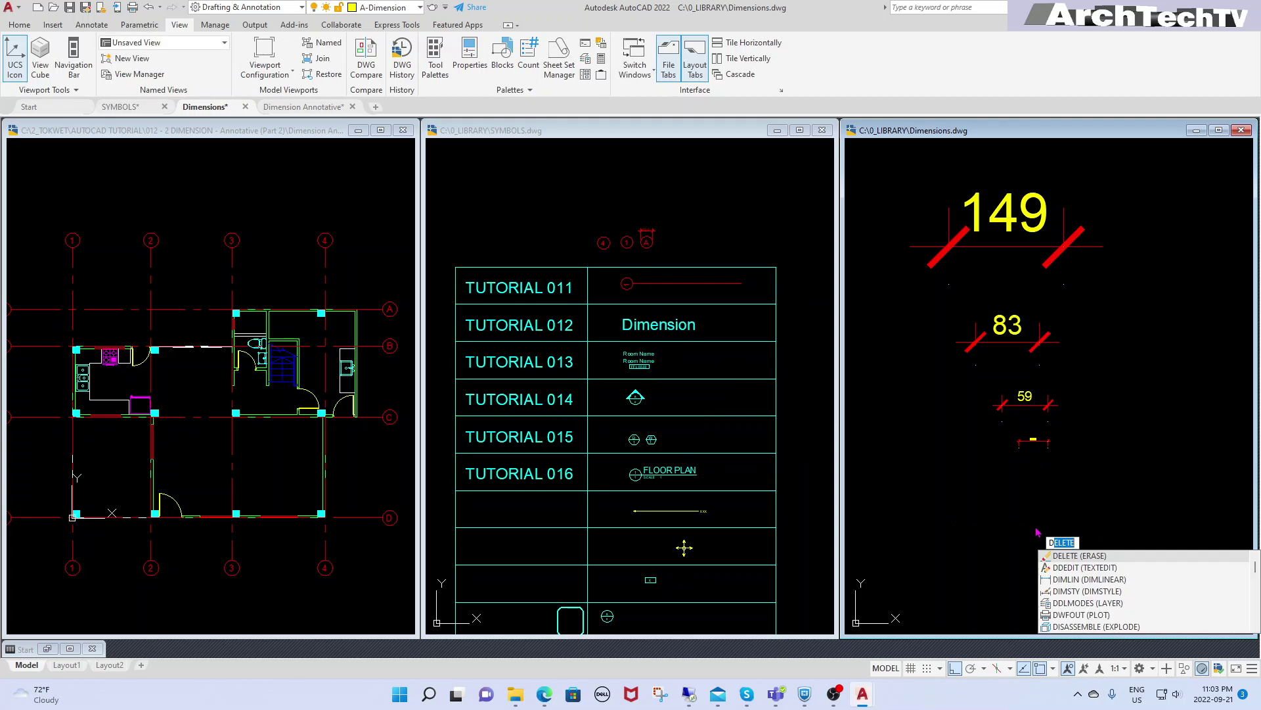
pyautogui.write('li')
pyautogui.press('Return')
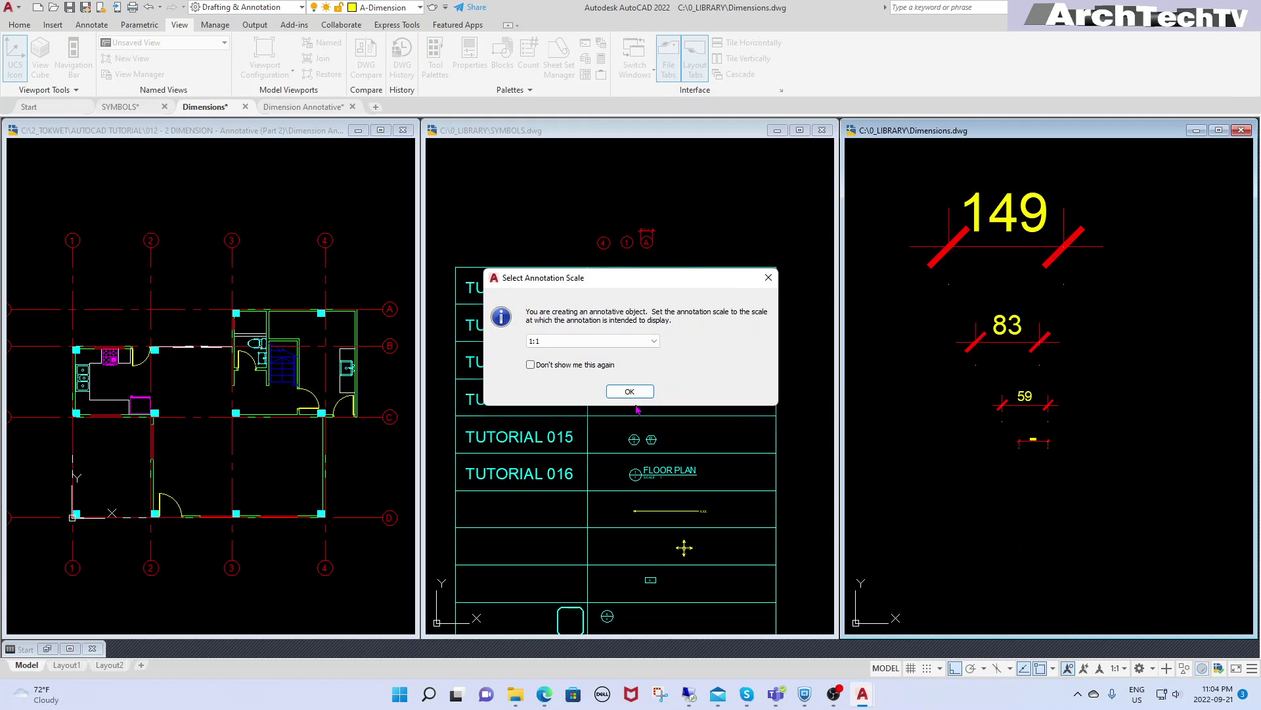
pyautogui.click(630, 391)
pyautogui.click(943, 489)
pyautogui.click(1051, 489)
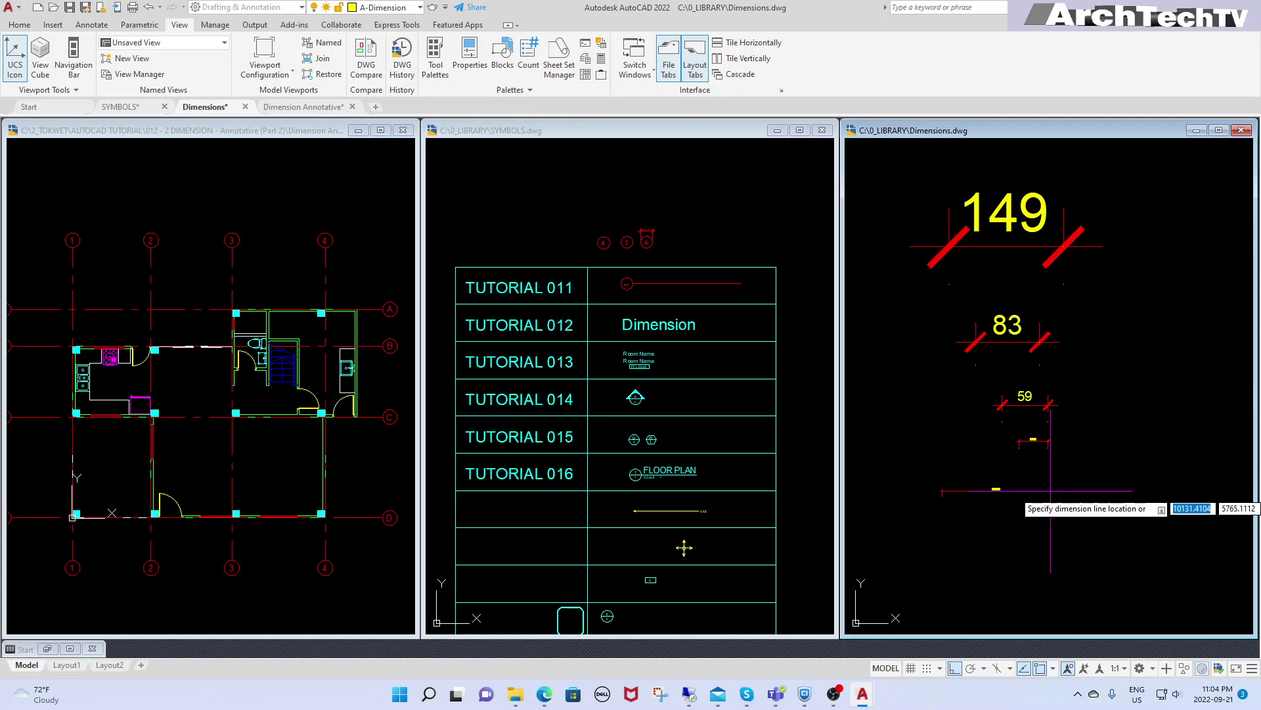
pyautogui.click(1051, 490)
# Zoom to check the new dimension, then reopen the Dimension Style Manager.
pyautogui.scroll(5, 1012, 490)
pyautogui.scroll(-3, 994, 496)
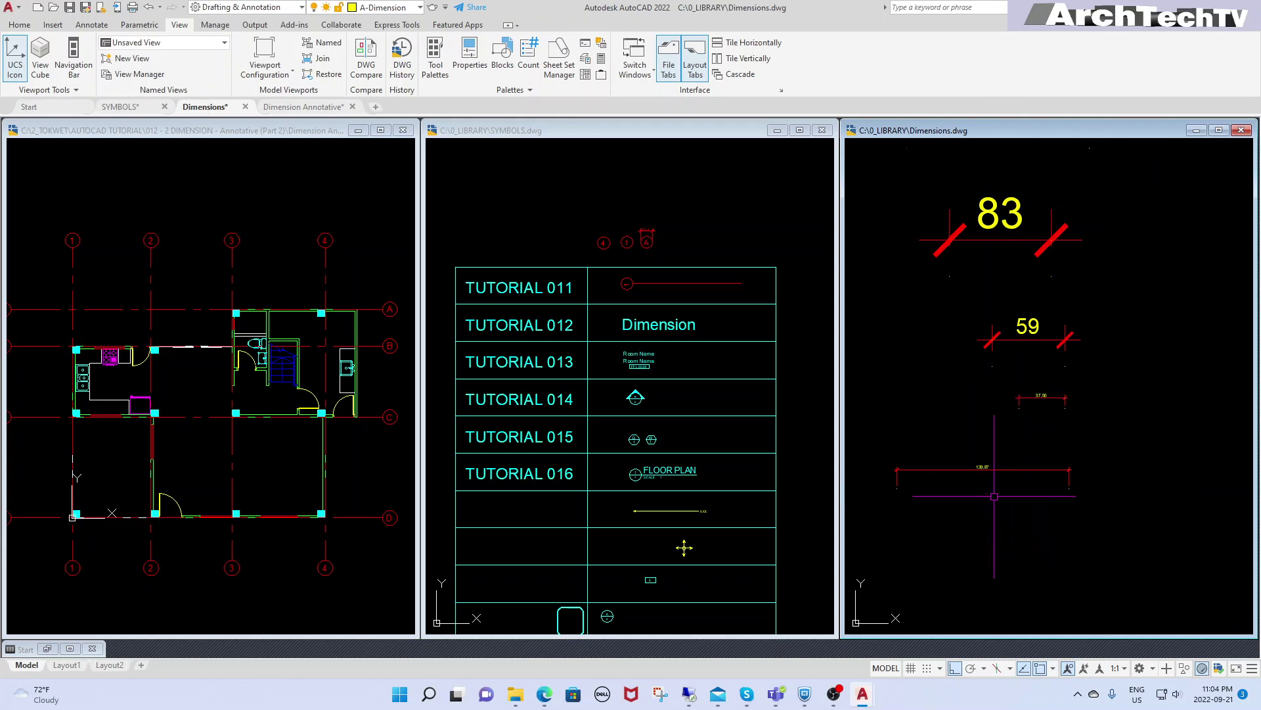
pyautogui.scroll(3, 985, 487)
pyautogui.scroll(4, 1005, 470)
pyautogui.scroll(1, 1012, 467)
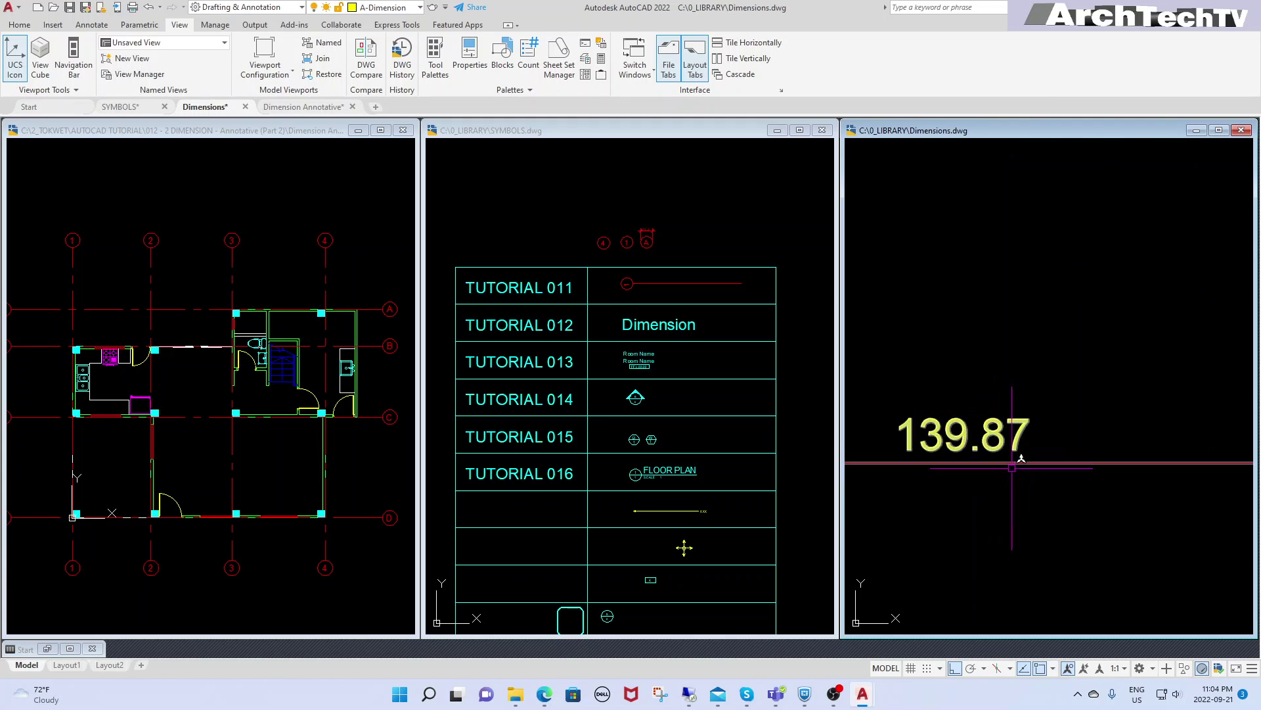
pyautogui.scroll(-4, 1012, 468)
pyautogui.write('ds')
pyautogui.press('Return')
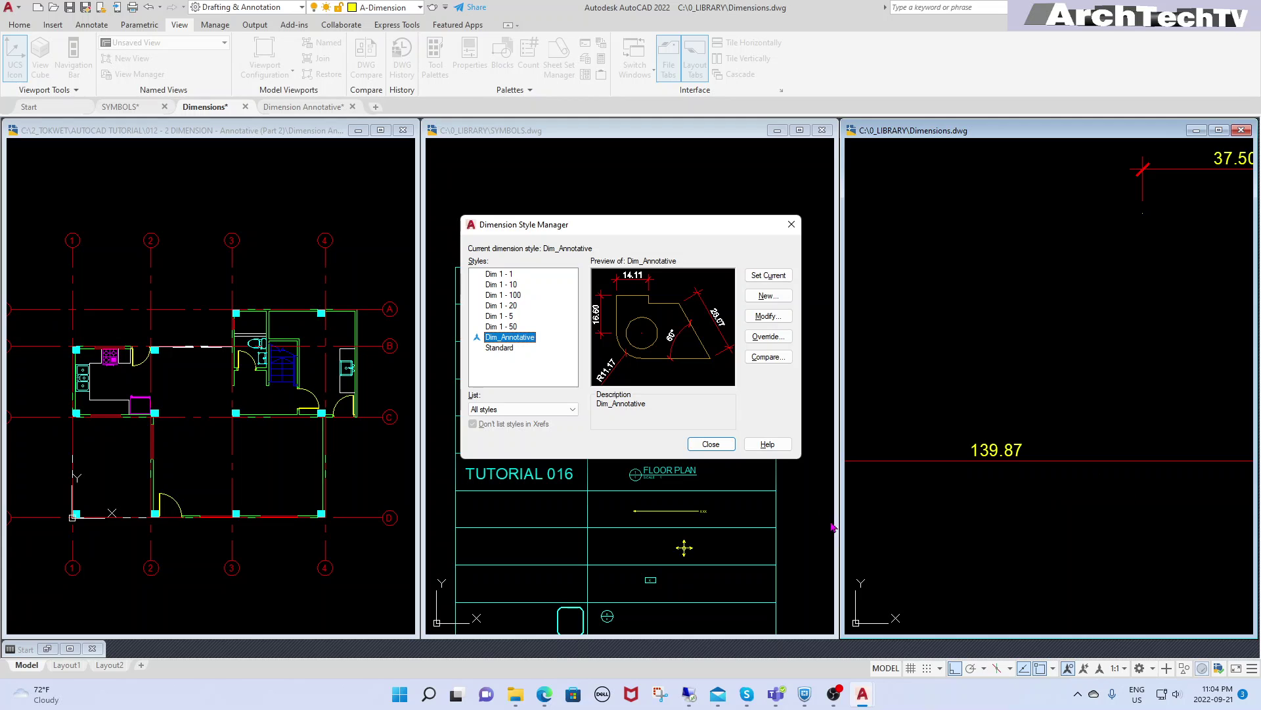
# Set Dim_Annotative primary-unit precision to 0 so the dimension reads 140.
pyautogui.click(767, 316)
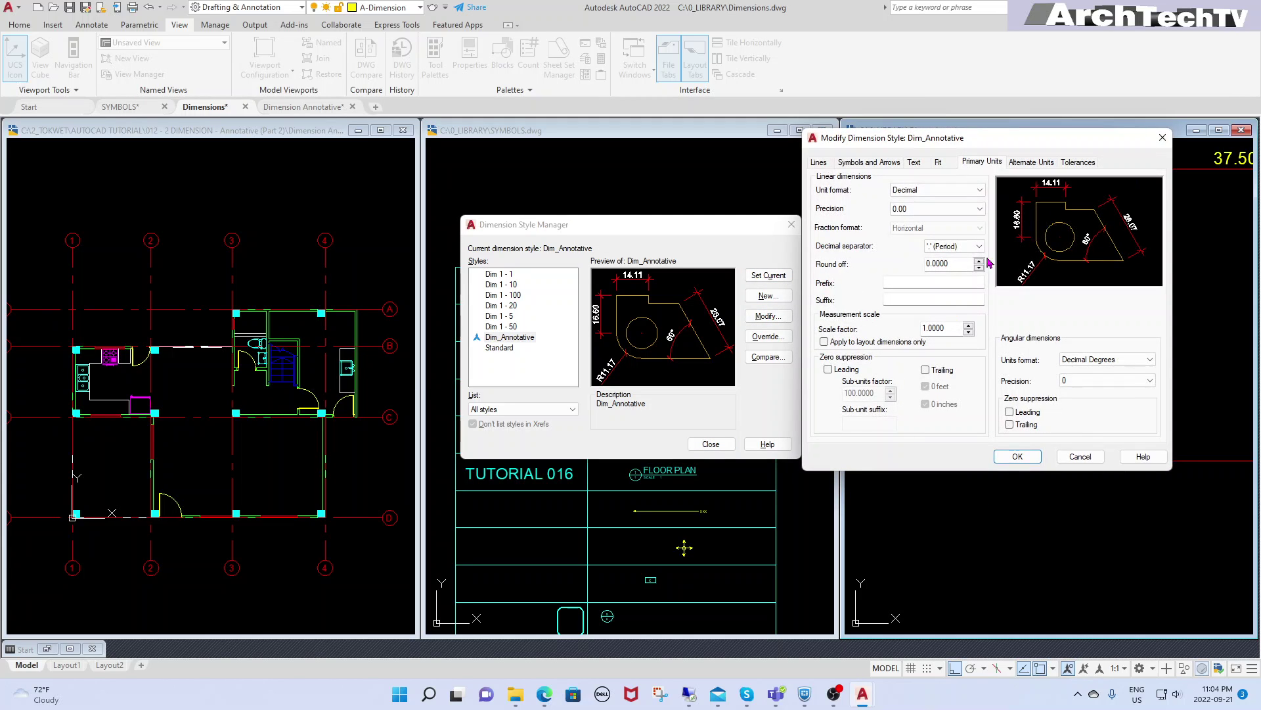
pyautogui.click(964, 211)
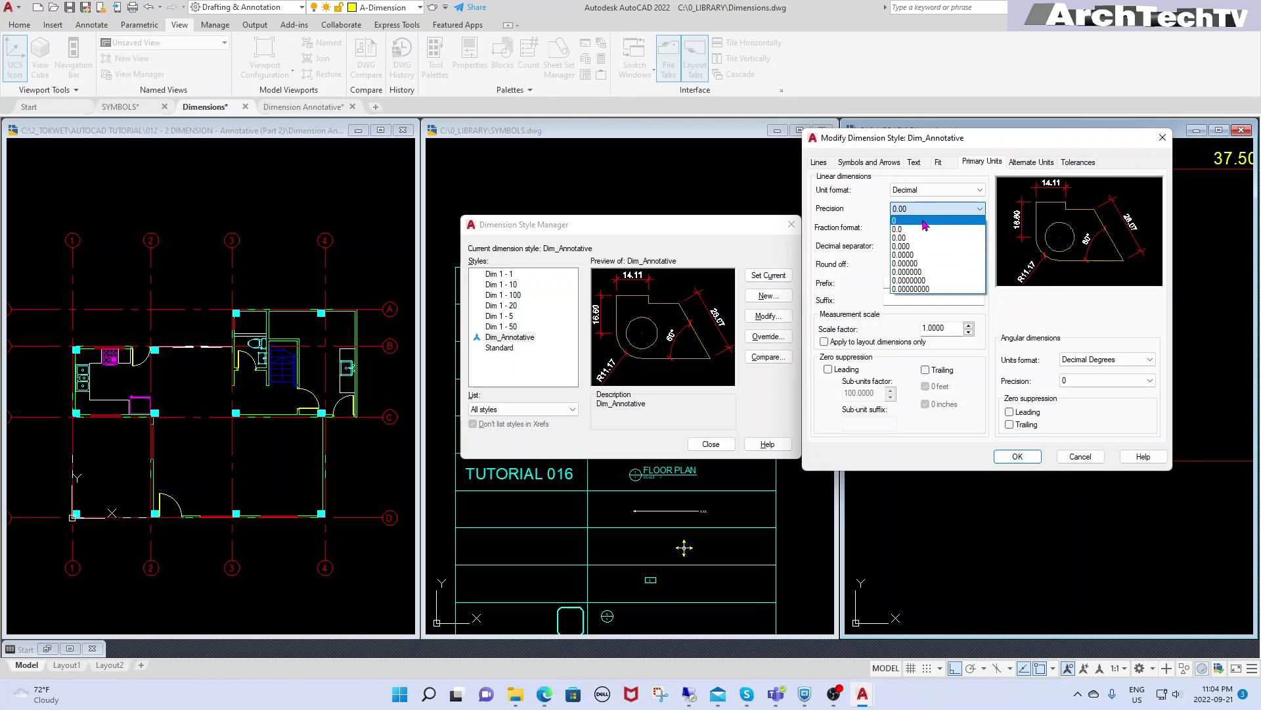
pyautogui.click(926, 221)
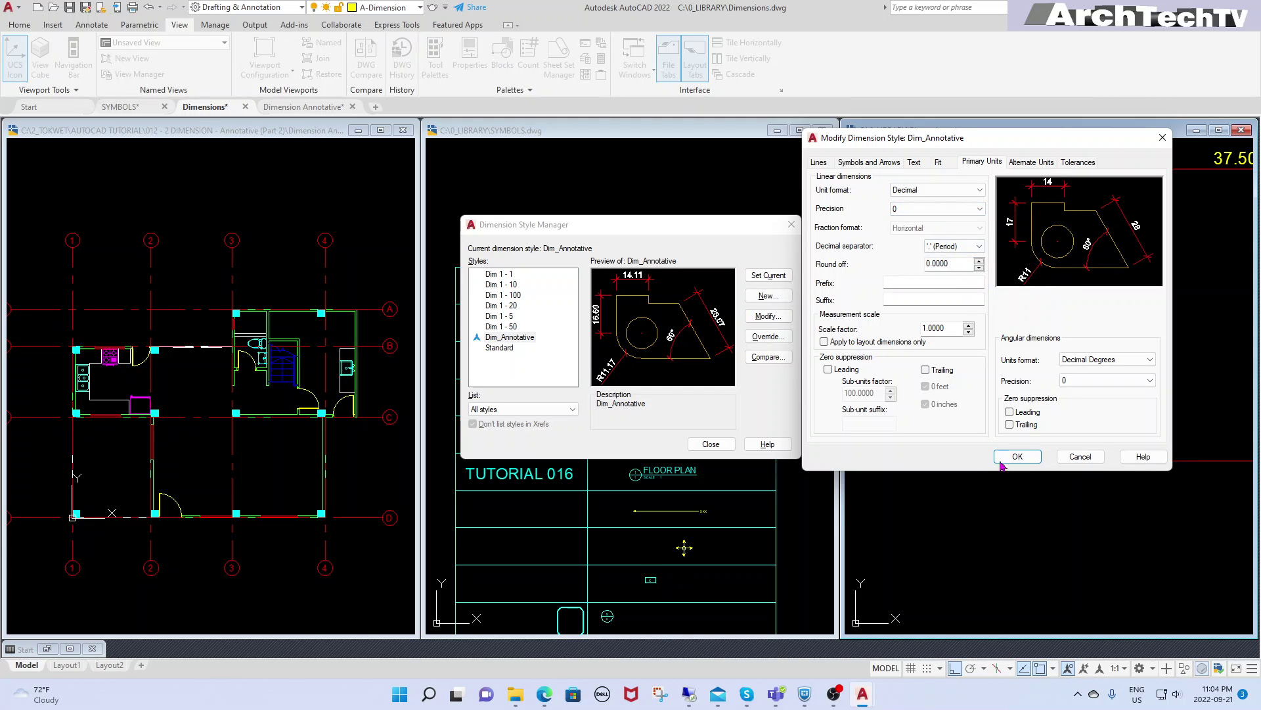
pyautogui.click(1017, 456)
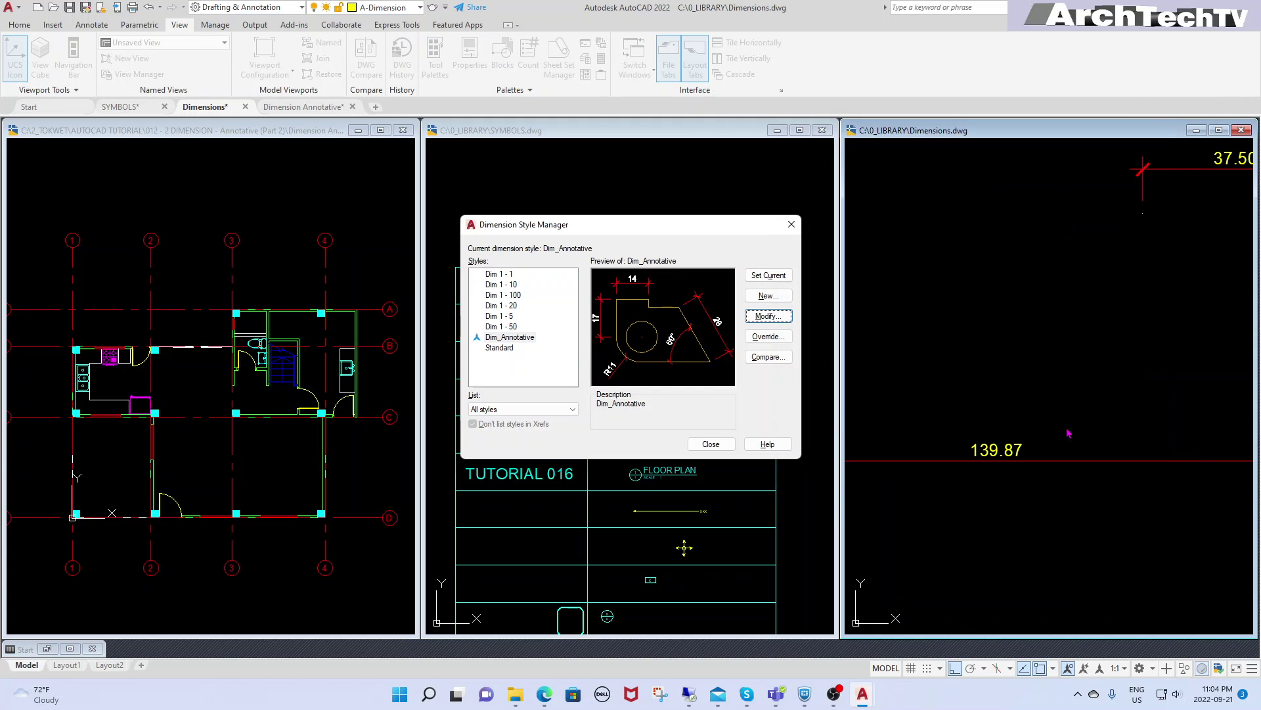
pyautogui.click(711, 444)
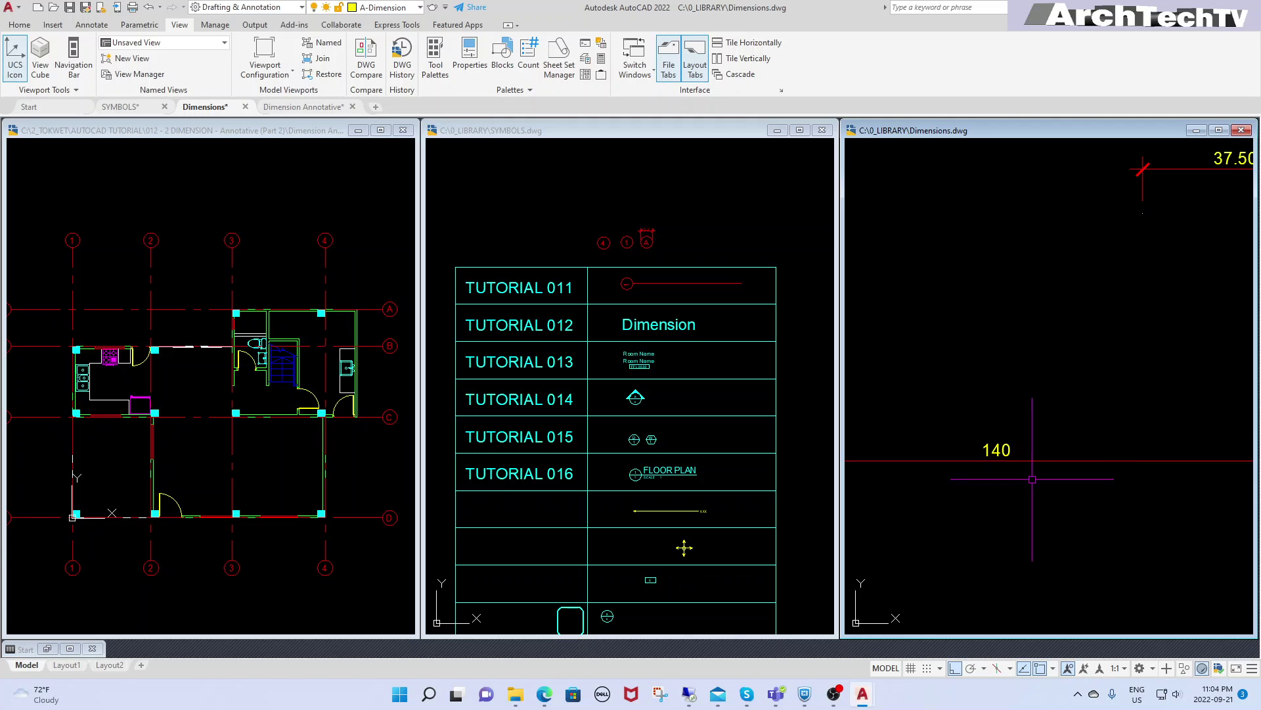
# Copy the 140 dimension into the Dimension Annotative floor plan drawing with Copy Here.
pyautogui.scroll(-3, 961, 429)
pyautogui.moveTo(960, 429); pyautogui.dragTo(1008, 420, button='middle')
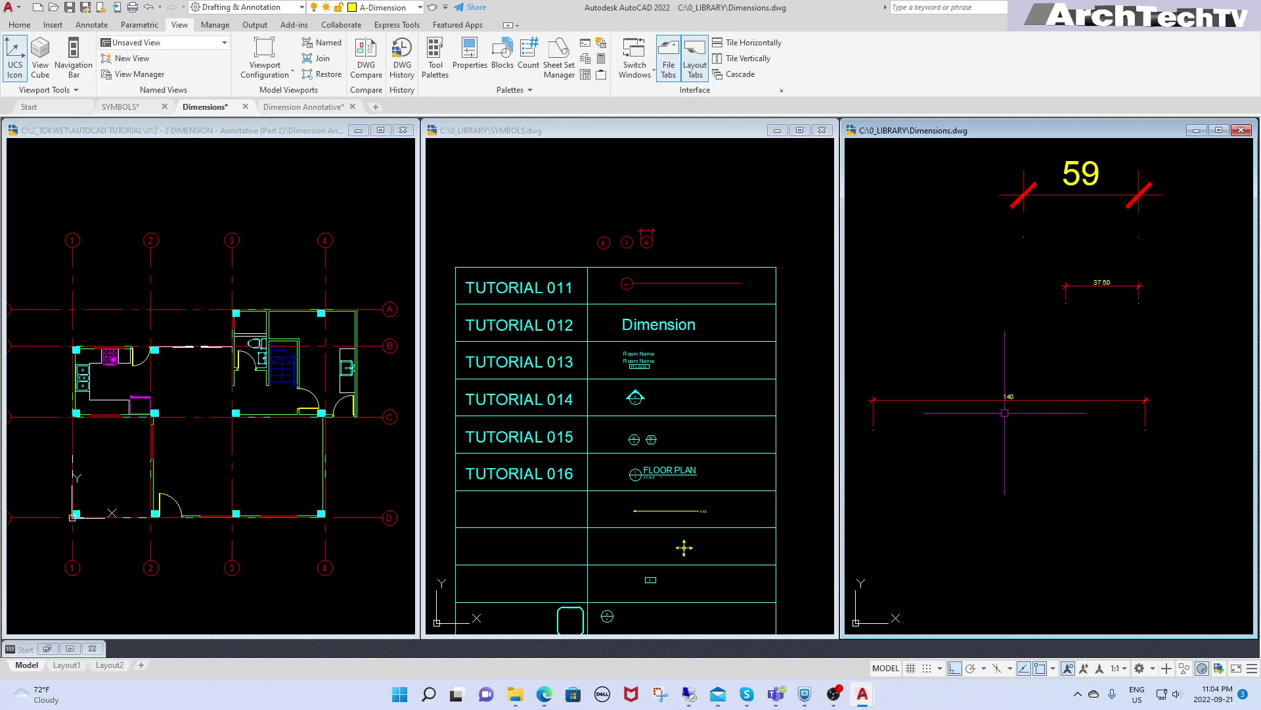
pyautogui.scroll(5, 1000, 399)
pyautogui.scroll(-3, 999, 399)
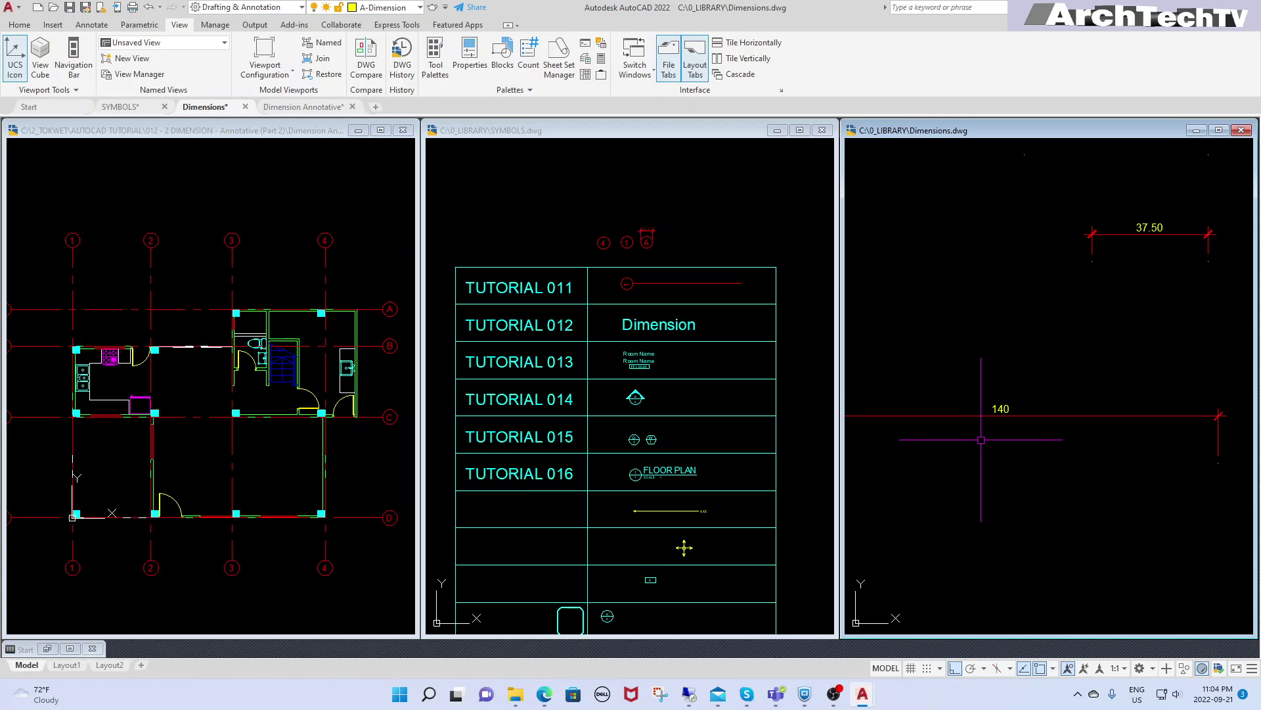
pyautogui.moveTo(998, 419); pyautogui.dragTo(968, 445, button='middle')
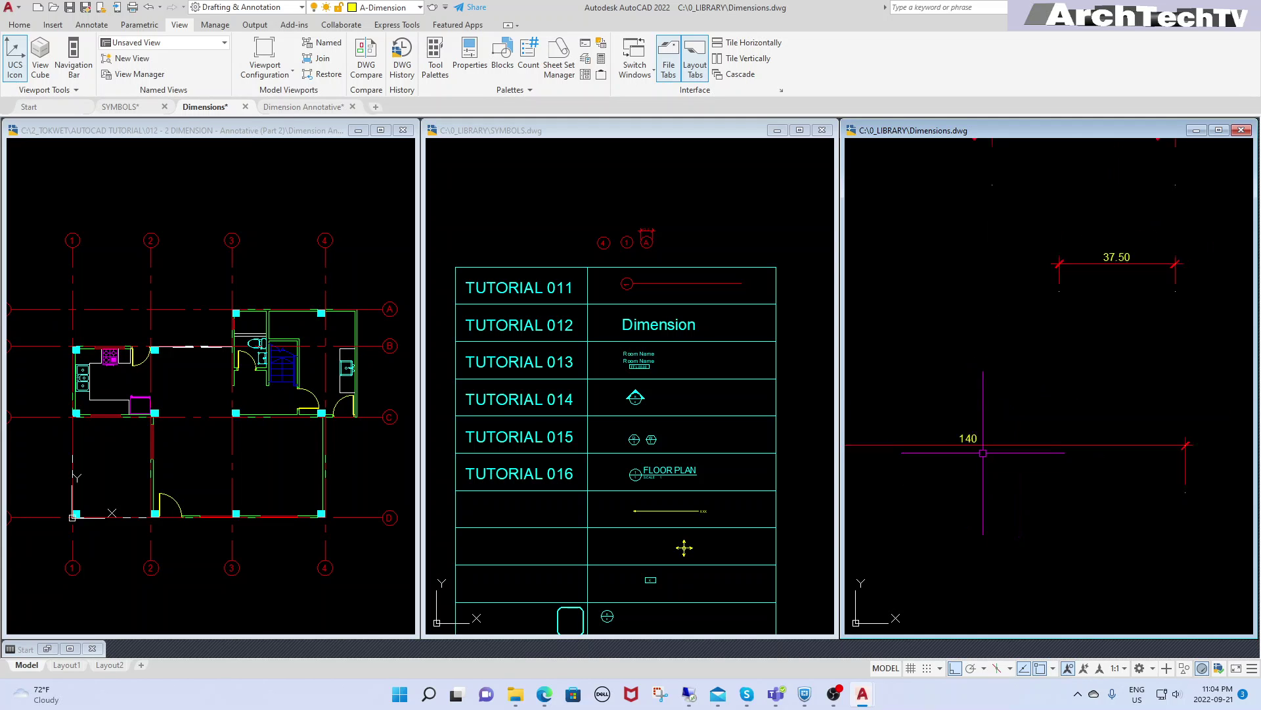
pyautogui.scroll(-2, 968, 445)
pyautogui.moveTo(1011, 459); pyautogui.dragTo(1045, 447, button='middle')
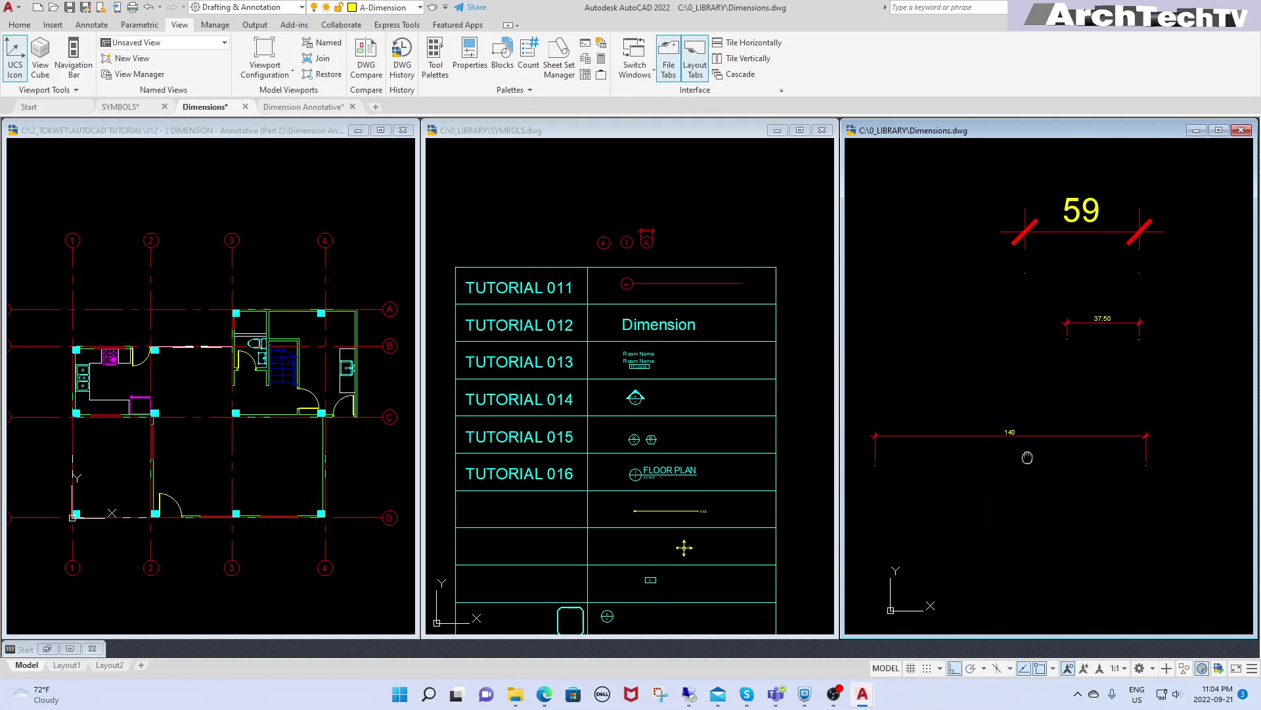
pyautogui.click(1044, 437)
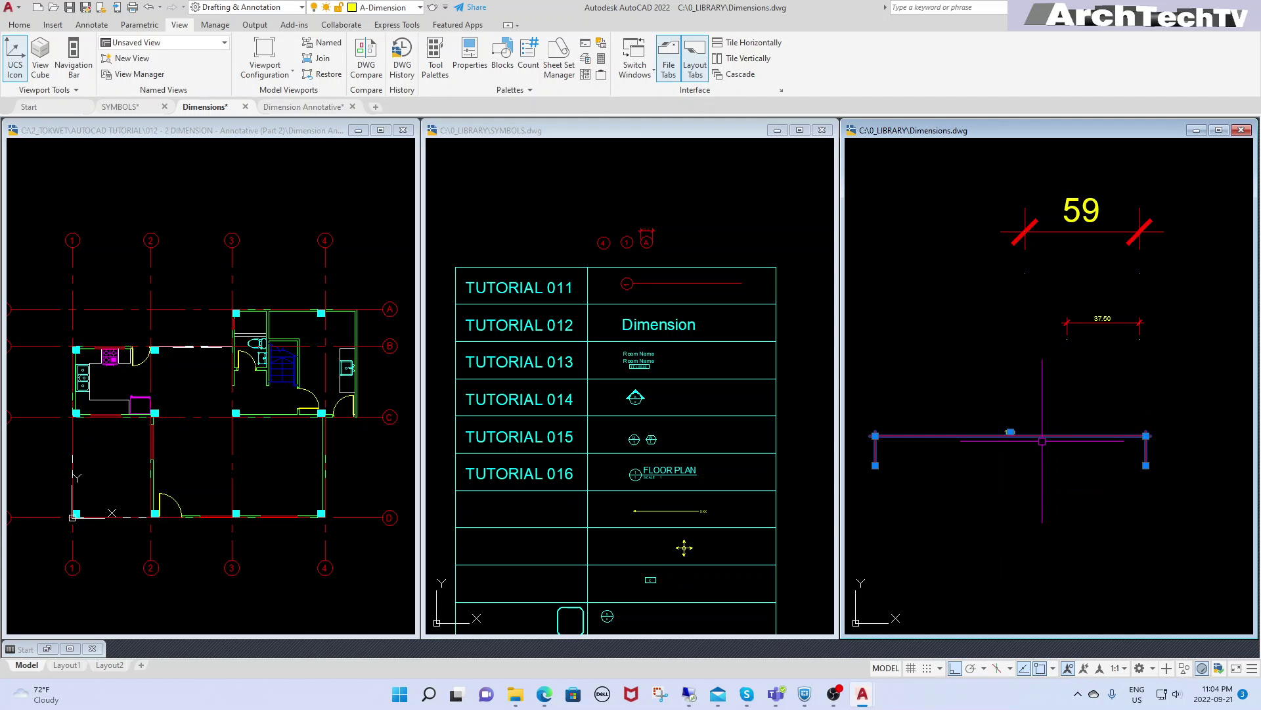
pyautogui.moveTo(1043, 440); pyautogui.dragTo(314, 242)
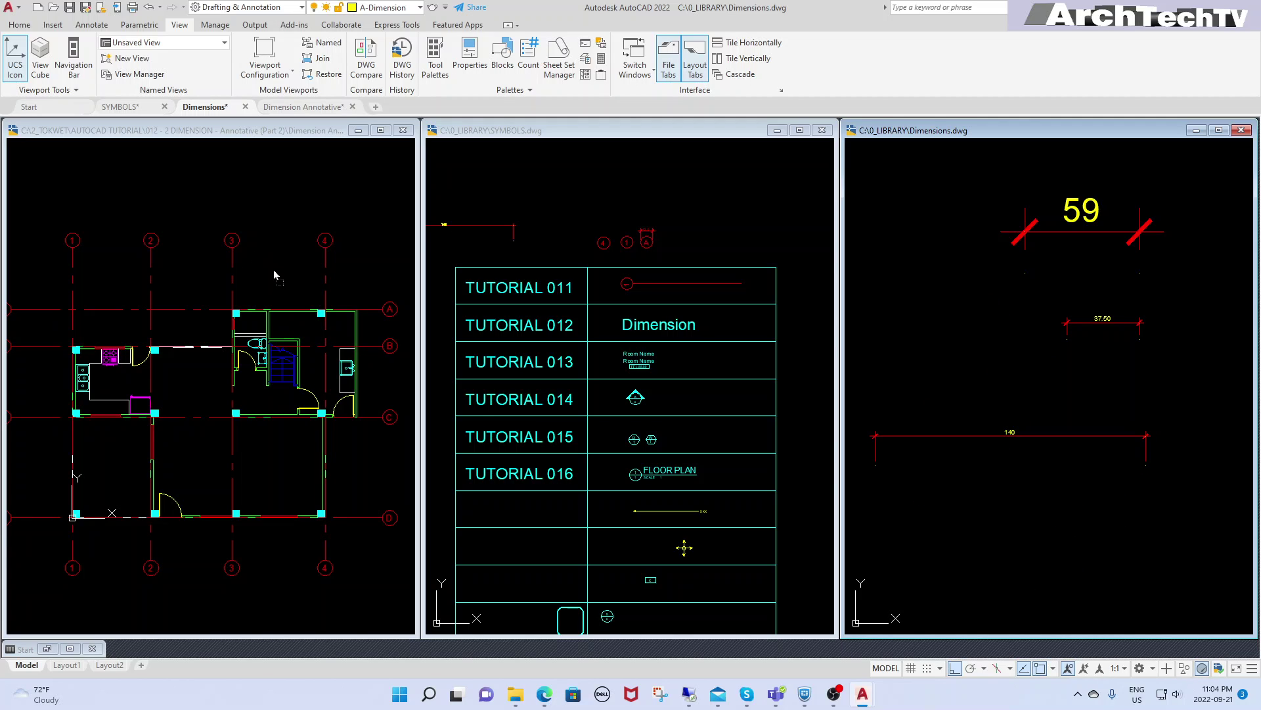
pyautogui.moveTo(273, 276); pyautogui.dragTo(273, 270, button='right')
pyautogui.click(294, 278)
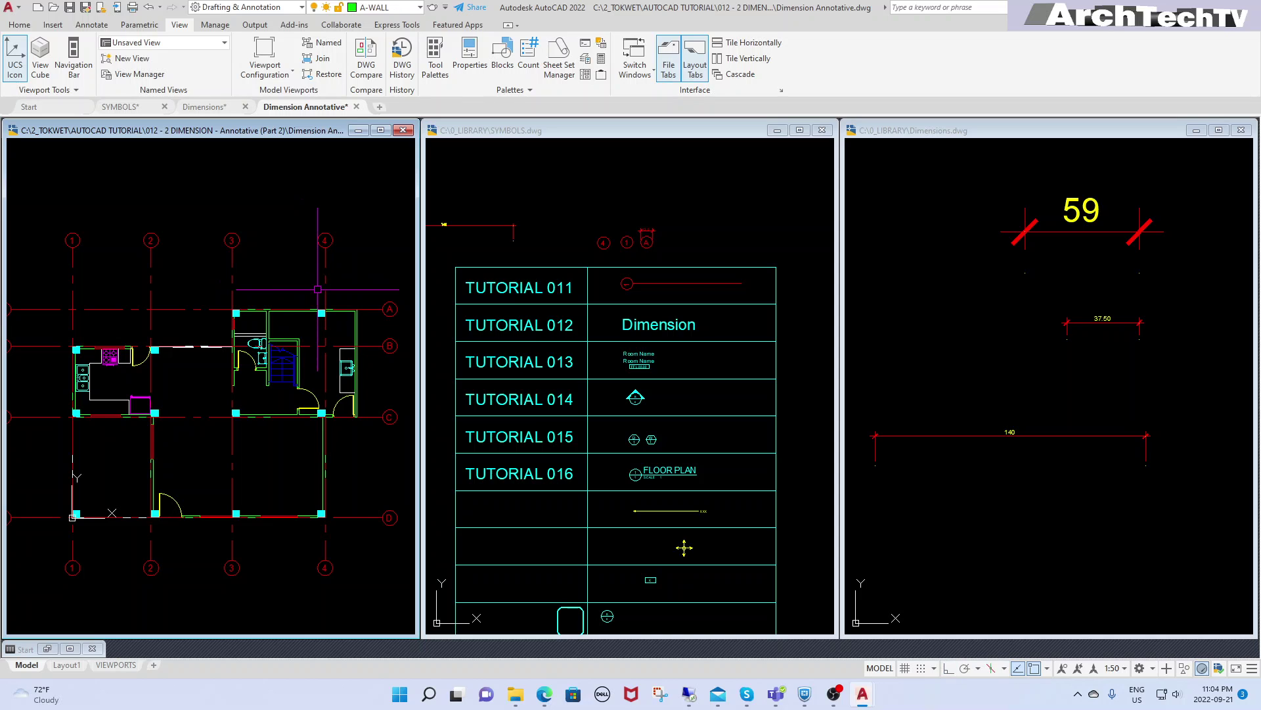
# Fit the whole floor plan in view and maximize its drawing window.
pyautogui.middleClick(318, 289)
pyautogui.middleClick(318, 290)
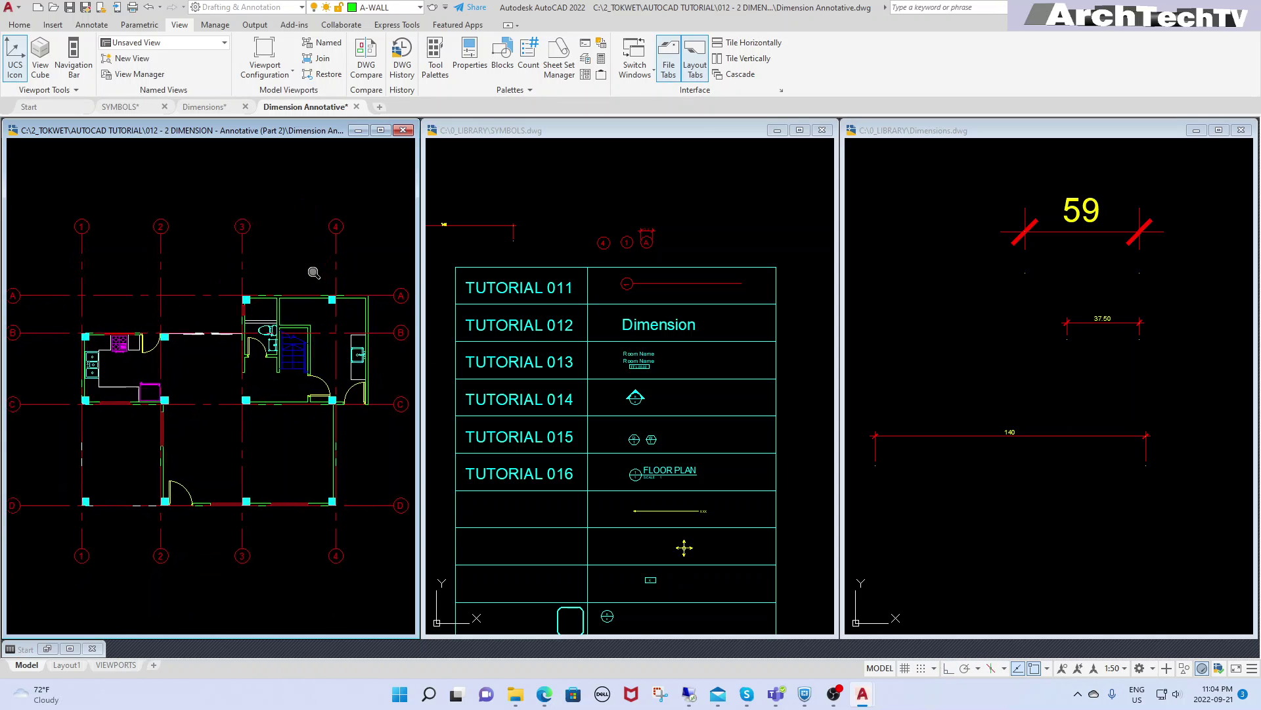
pyautogui.click(381, 130)
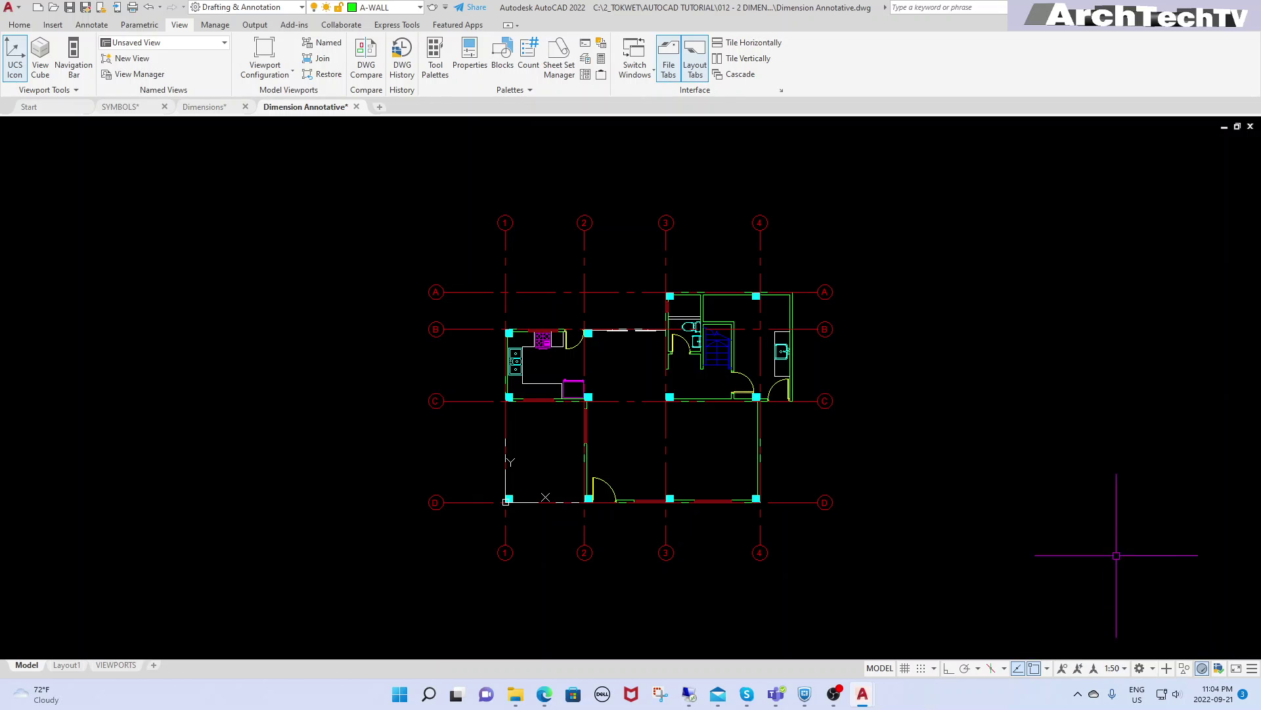
pyautogui.moveTo(1052, 400); pyautogui.dragTo(972, 418, button='middle')
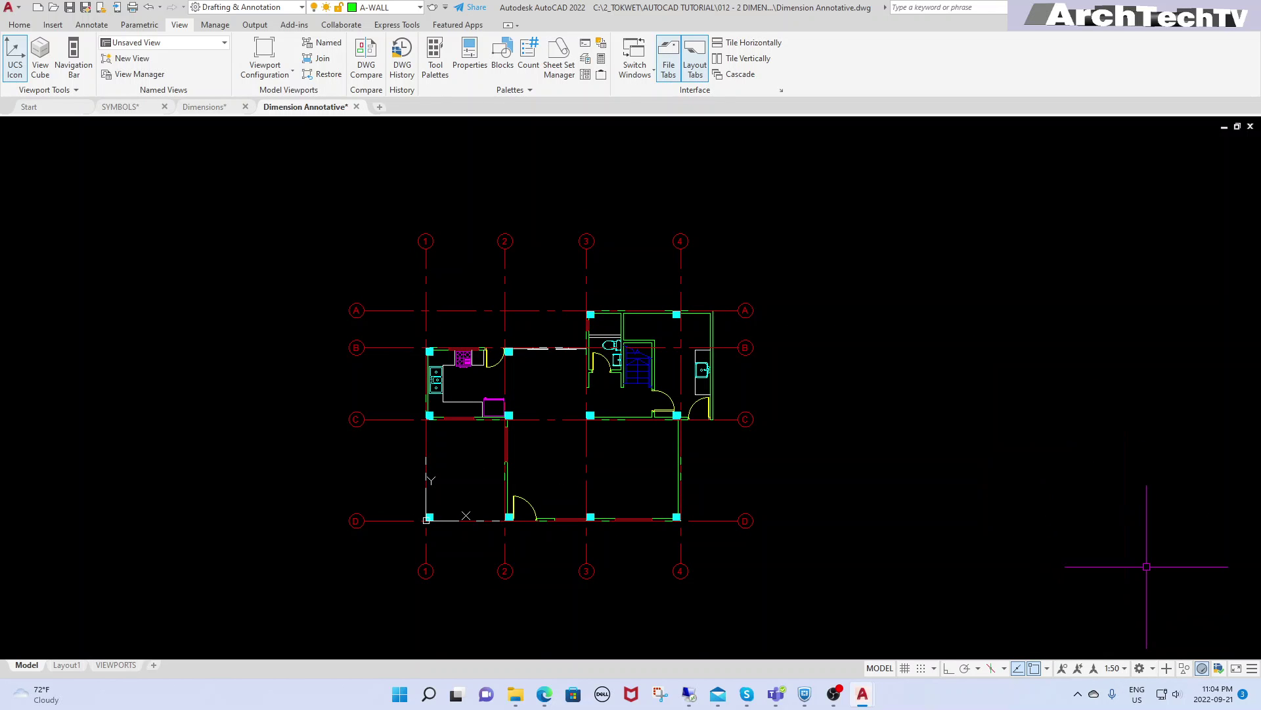
# Toggle Annotation Visibility off and back on, zooming to watch the small dimension hide and reappear.
pyautogui.click(1063, 668)
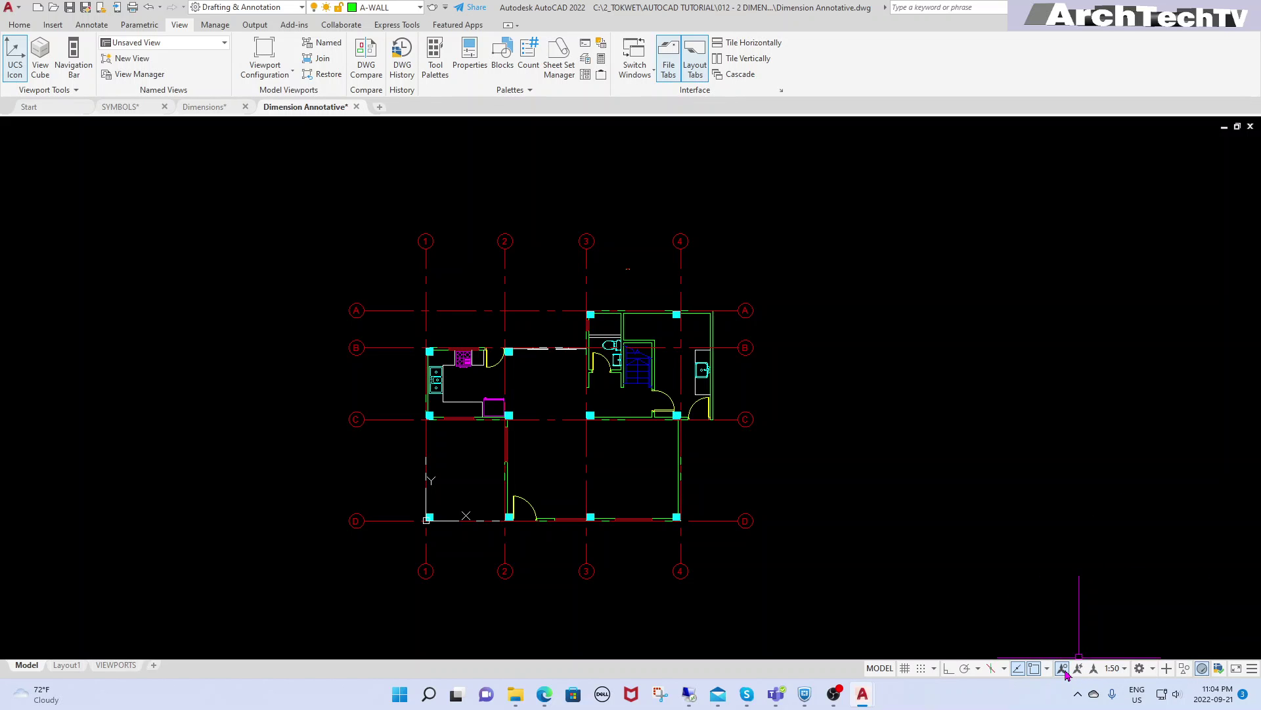
pyautogui.scroll(5, 642, 276)
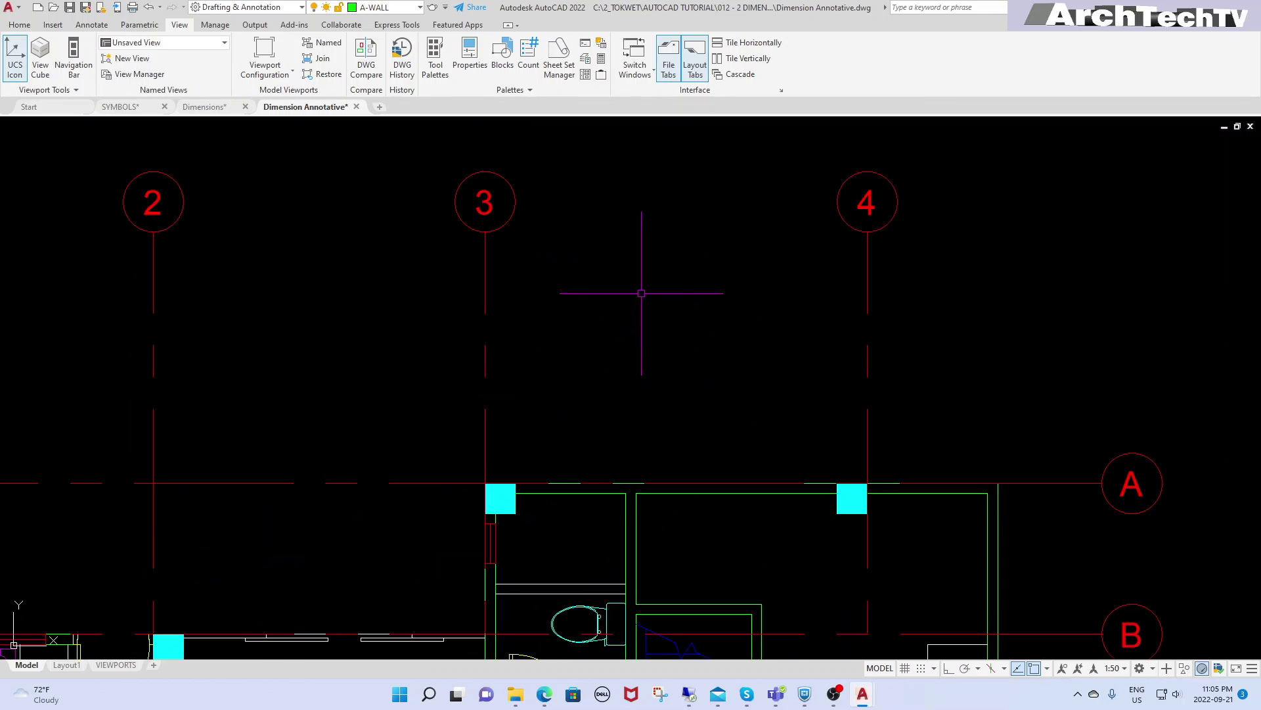
pyautogui.scroll(4, 642, 263)
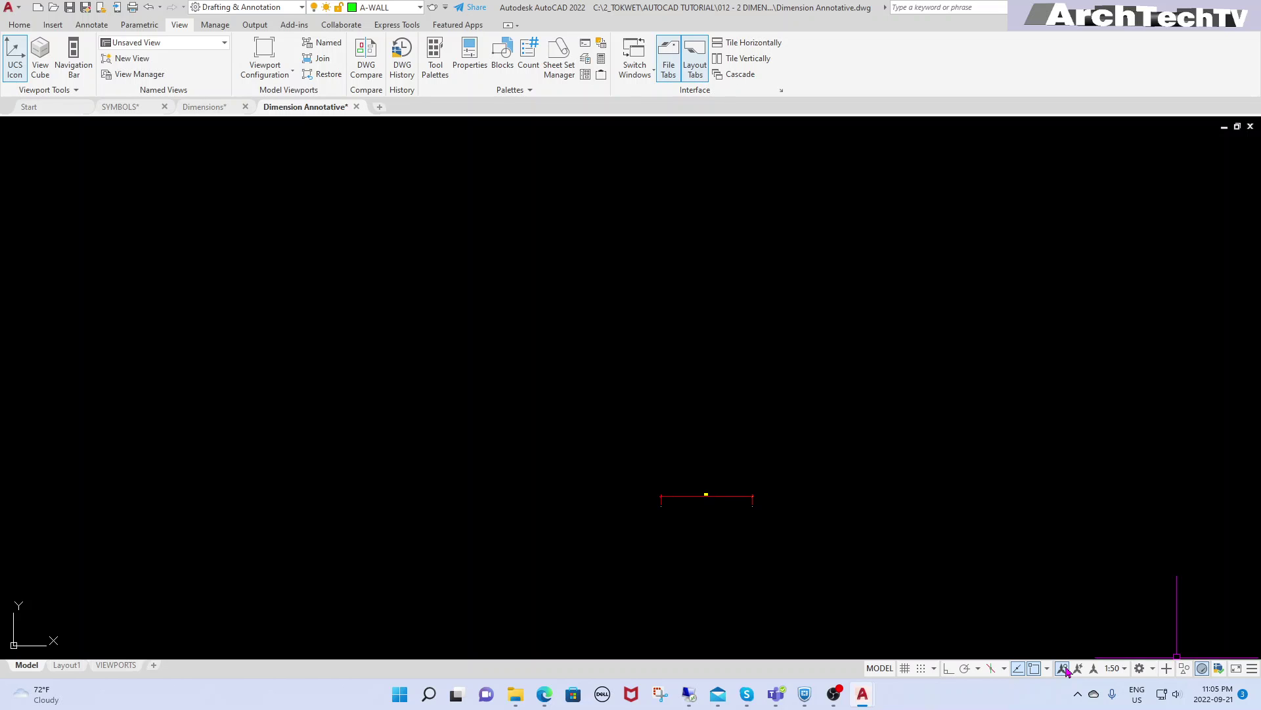
pyautogui.scroll(-6, 696, 443)
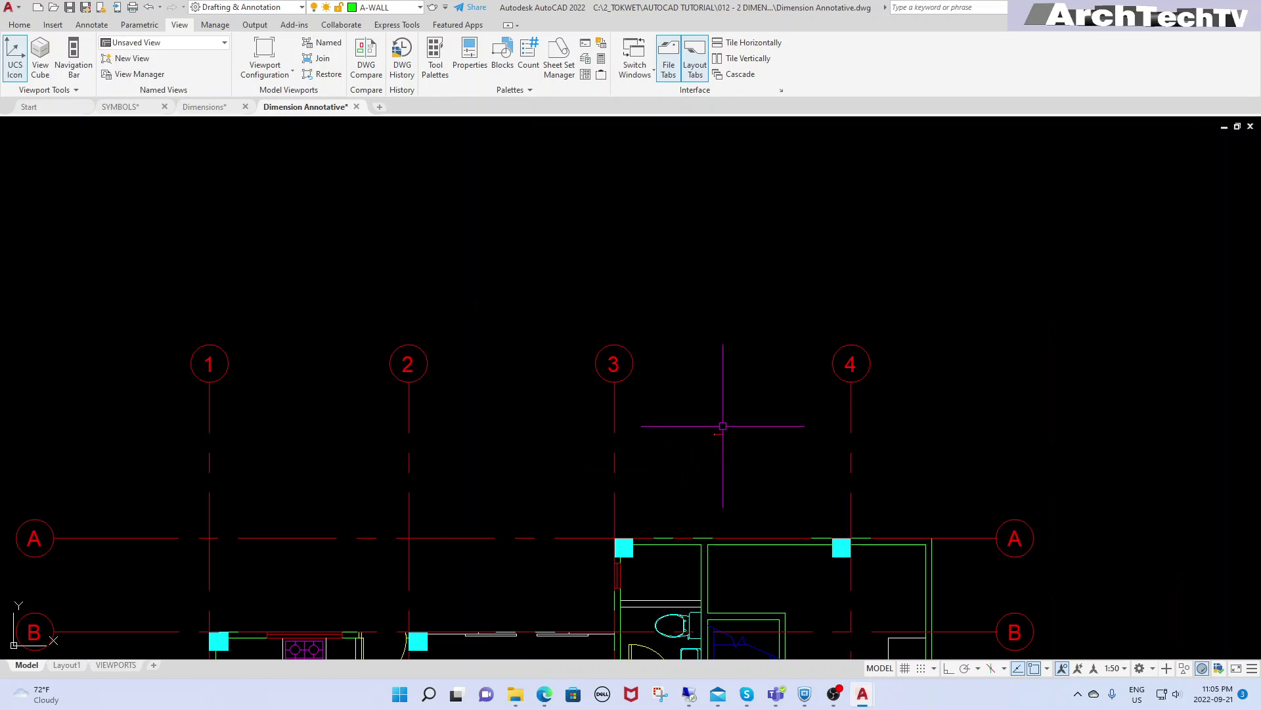
pyautogui.scroll(4, 725, 447)
pyautogui.scroll(2, 724, 421)
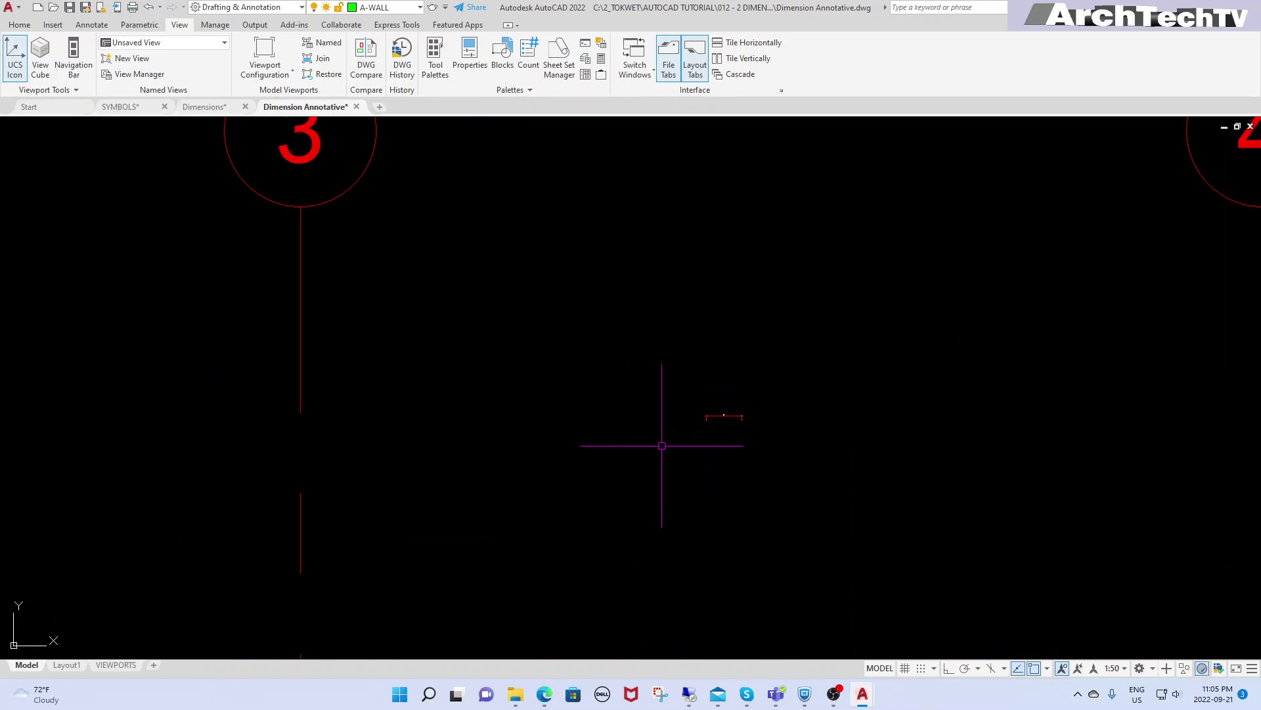
pyautogui.click(1063, 670)
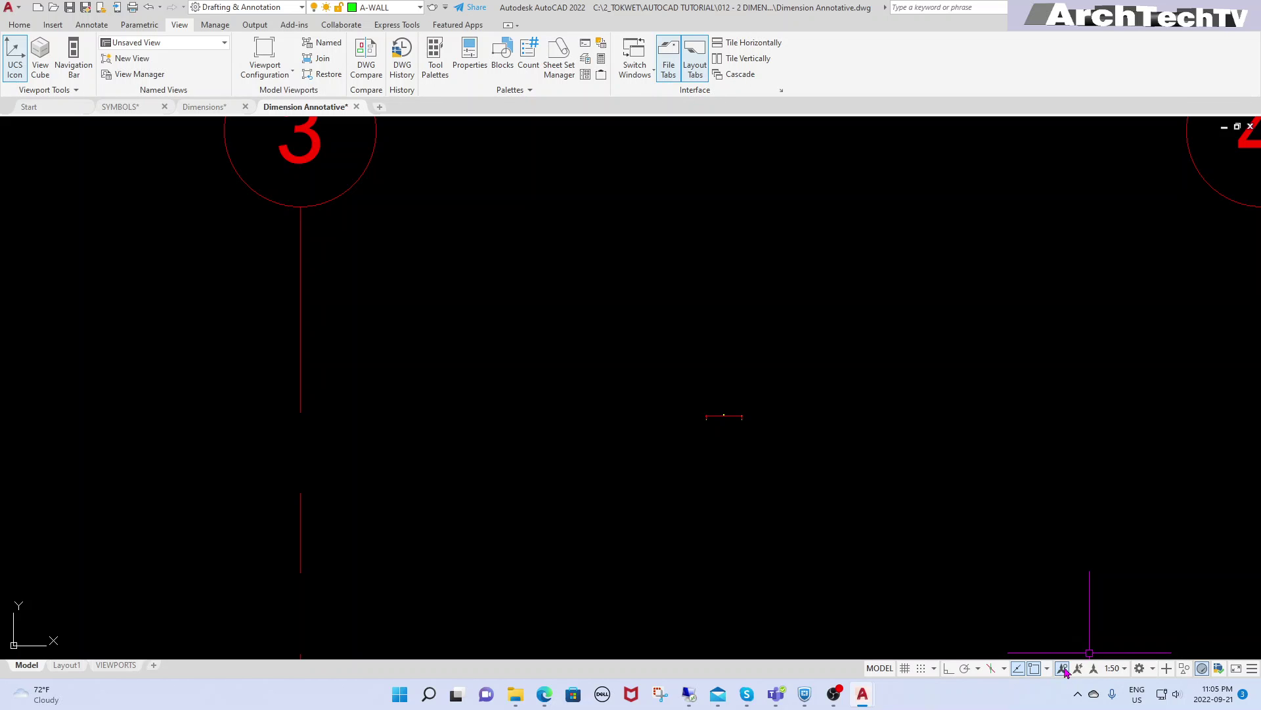
pyautogui.click(1066, 670)
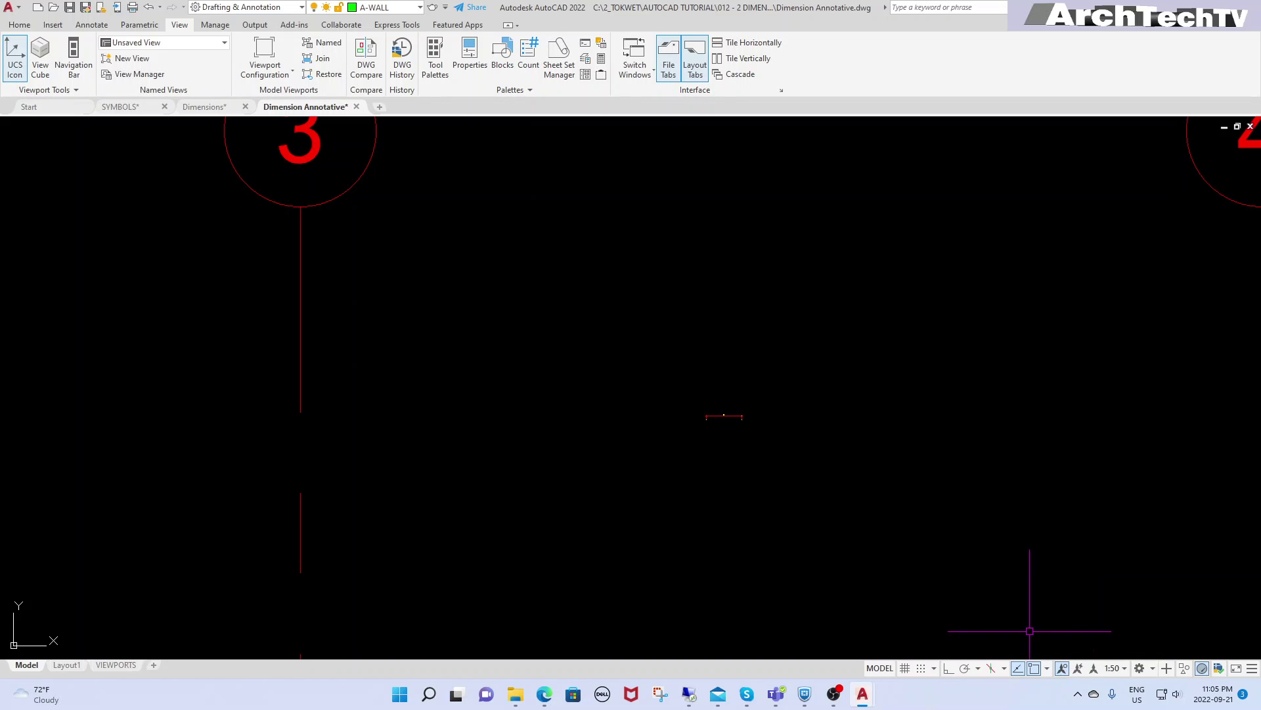
pyautogui.scroll(-3, 775, 422)
pyautogui.scroll(6, 760, 408)
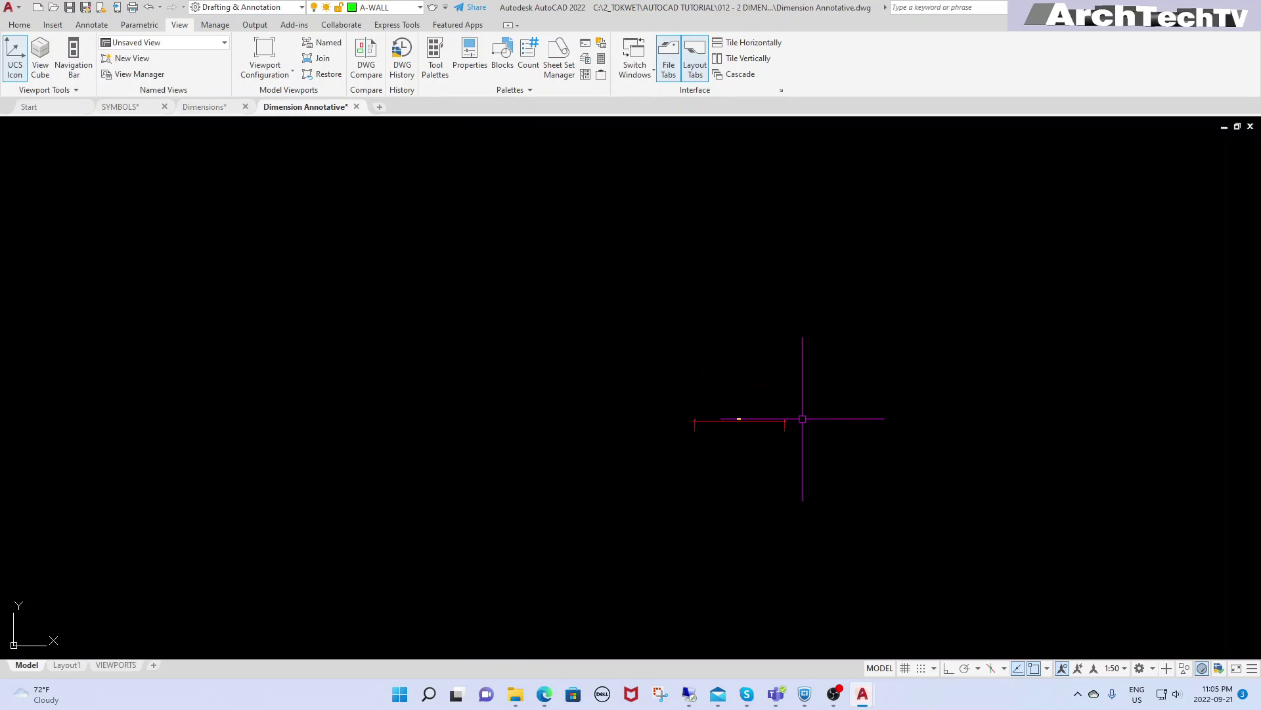
pyautogui.scroll(-3, 788, 418)
pyautogui.scroll(-3, 772, 401)
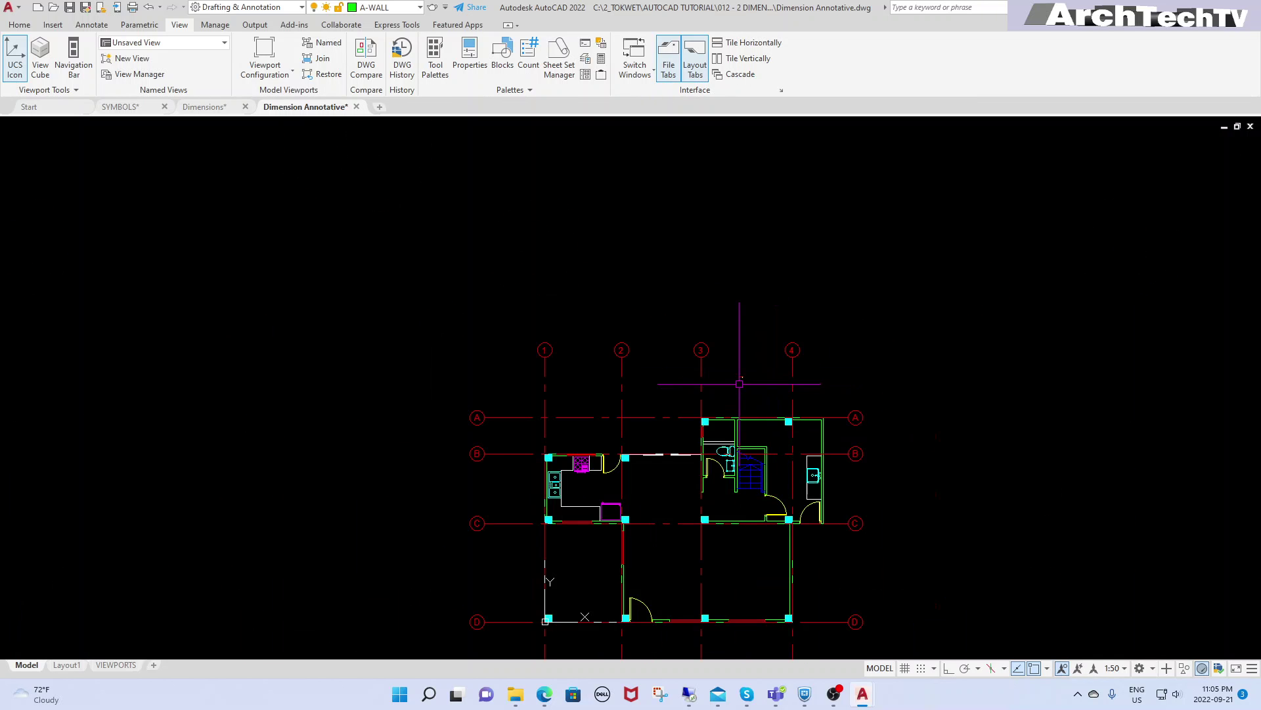
pyautogui.scroll(4, 749, 381)
# Set Dim_Annotative as the current dimension style in the floor plan drawing.
pyautogui.write('t')
pyautogui.press('Return')
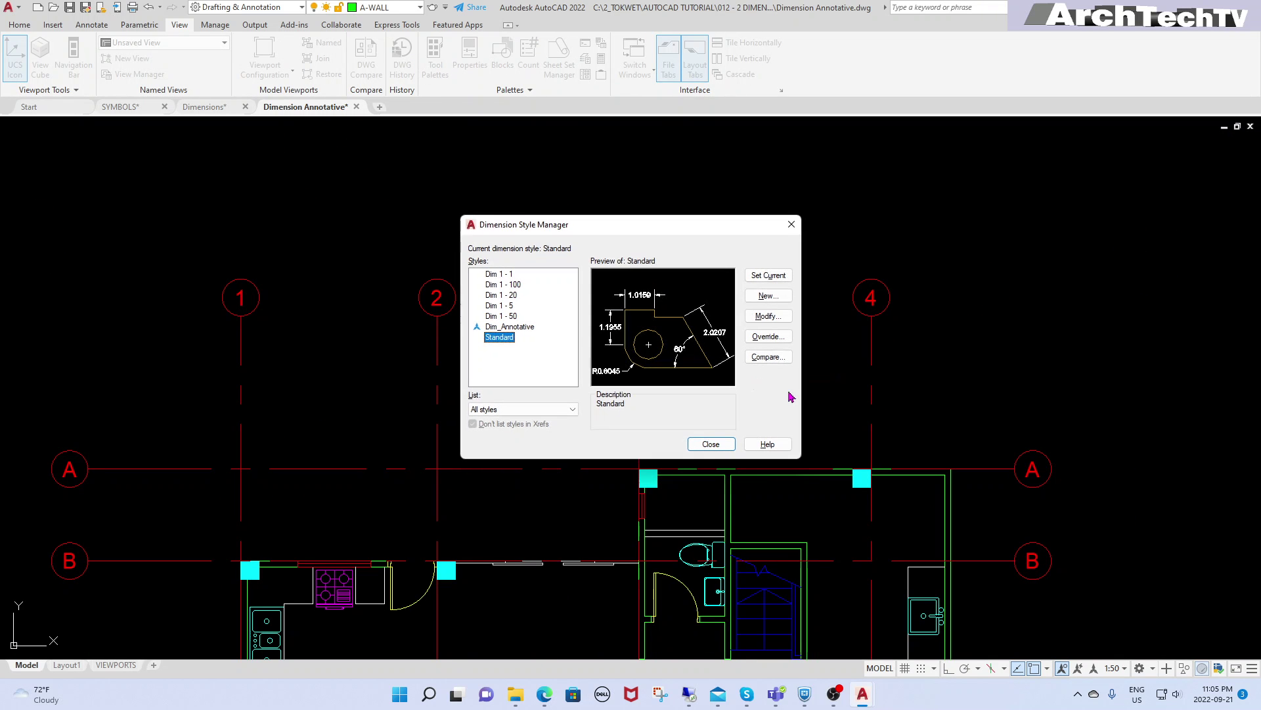
pyautogui.click(518, 327)
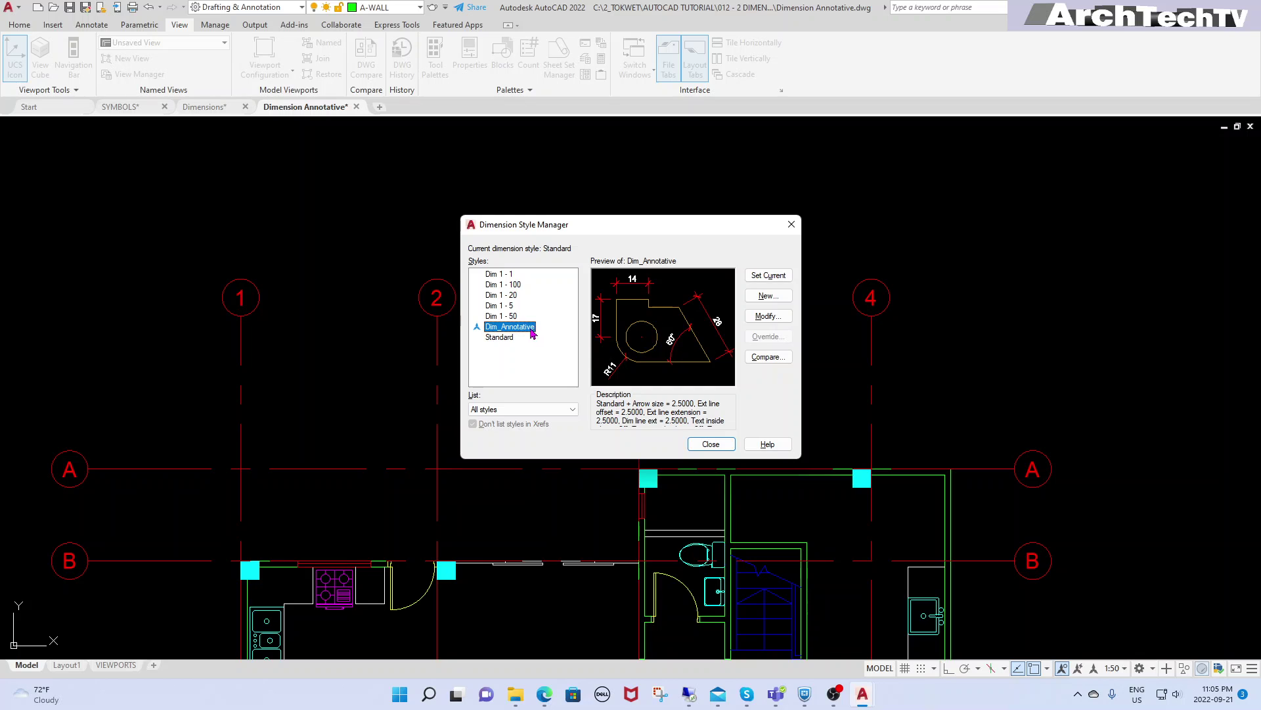
pyautogui.click(784, 278)
pyautogui.click(727, 446)
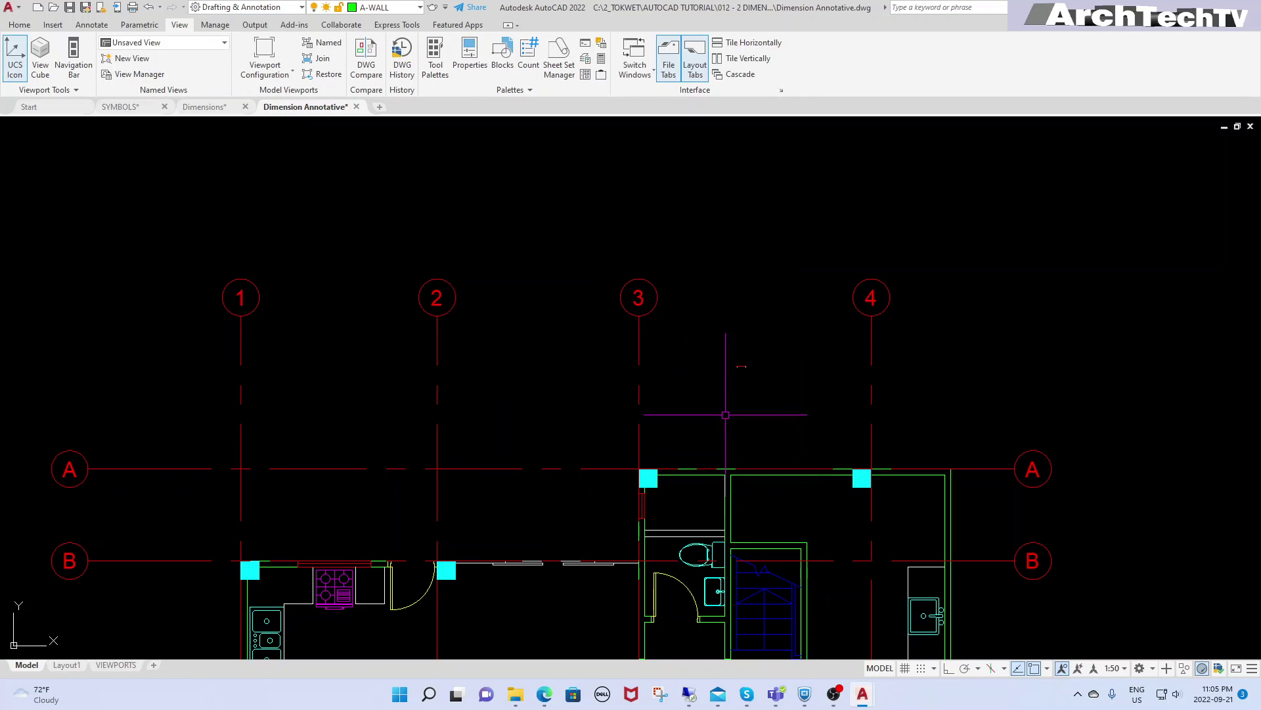
# Zoom around the floor plan to inspect the dimension.
pyautogui.scroll(-4, 725, 415)
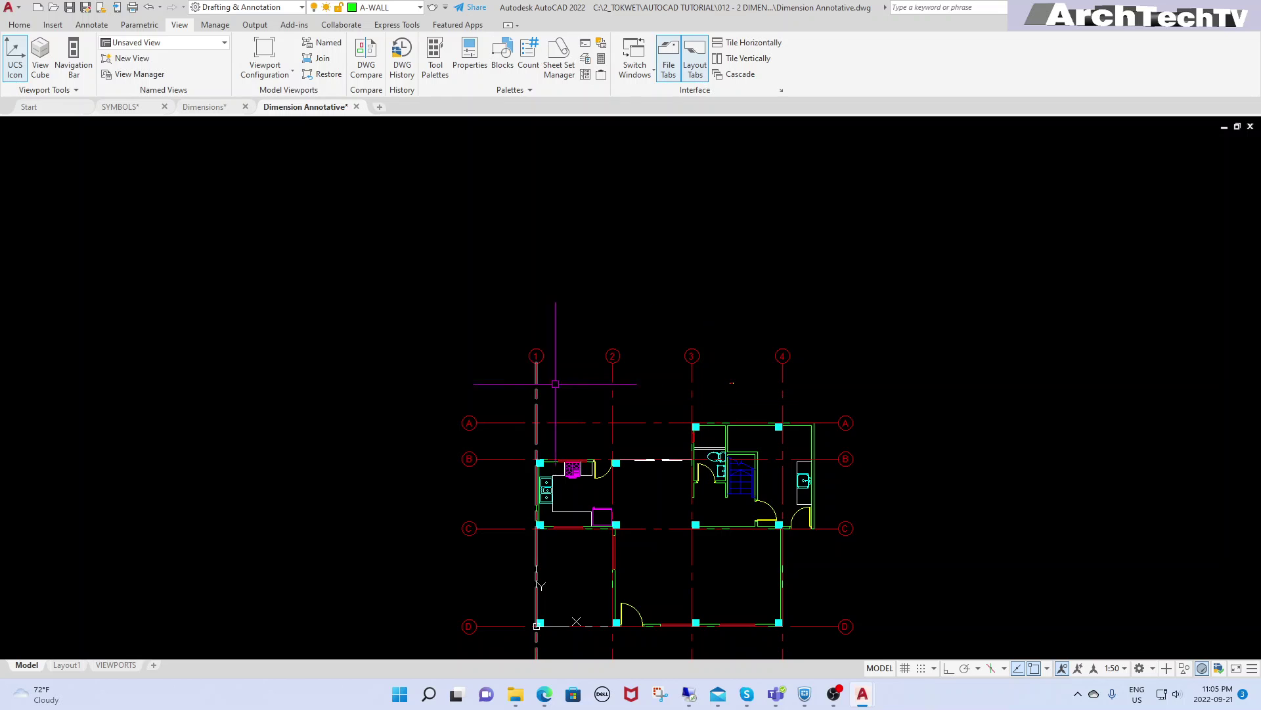
pyautogui.scroll(4, 733, 390)
pyautogui.scroll(-2, 734, 393)
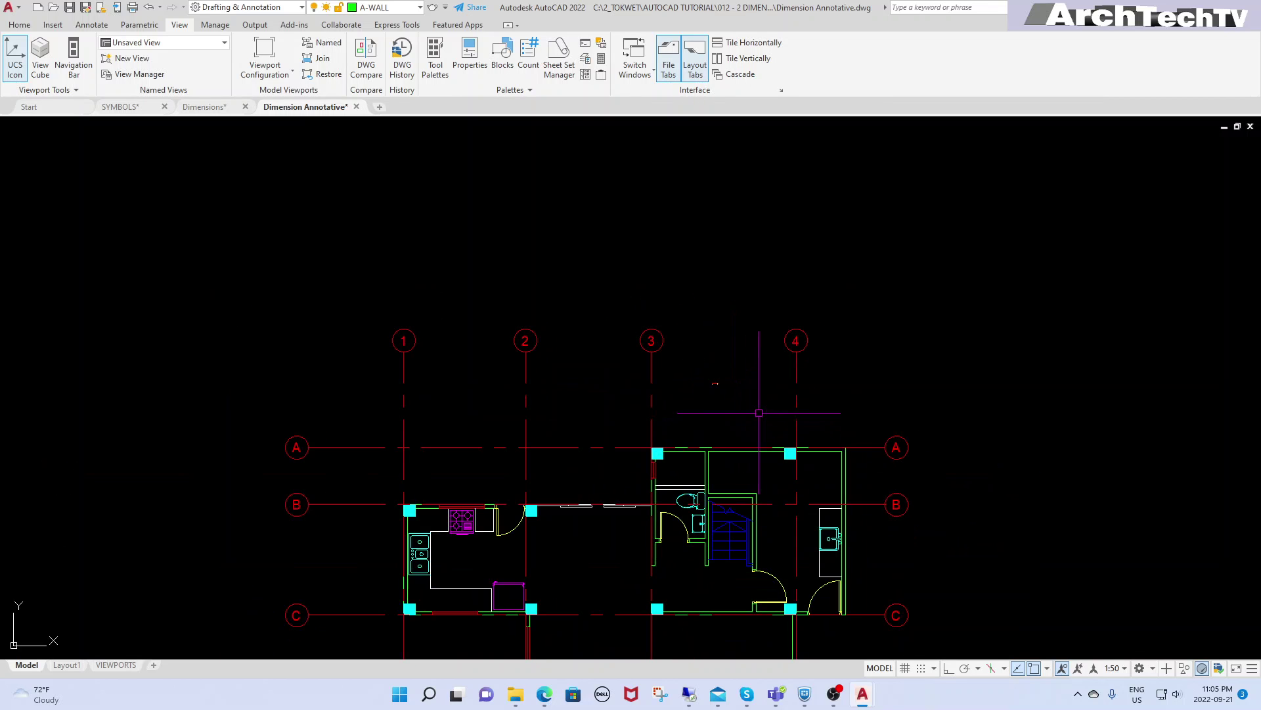
pyautogui.scroll(-1, 713, 382)
pyautogui.scroll(-1, 697, 378)
pyautogui.scroll(2, 686, 377)
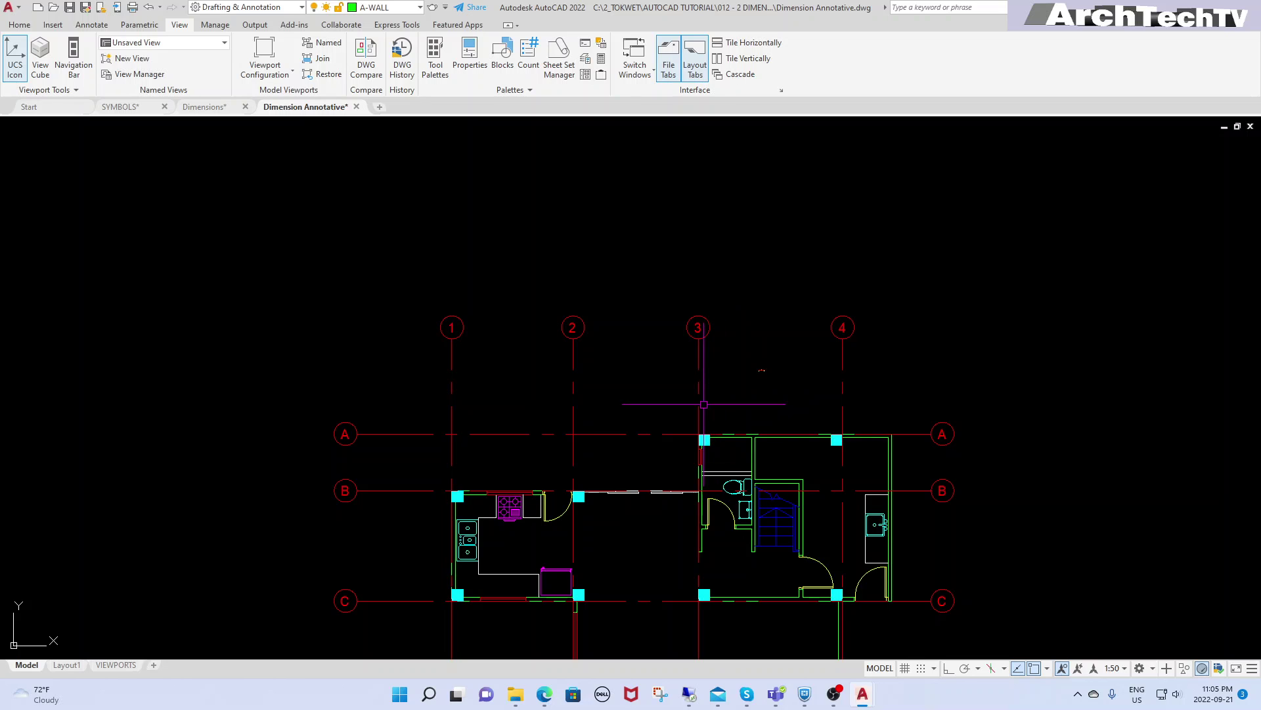
pyautogui.scroll(6, 736, 351)
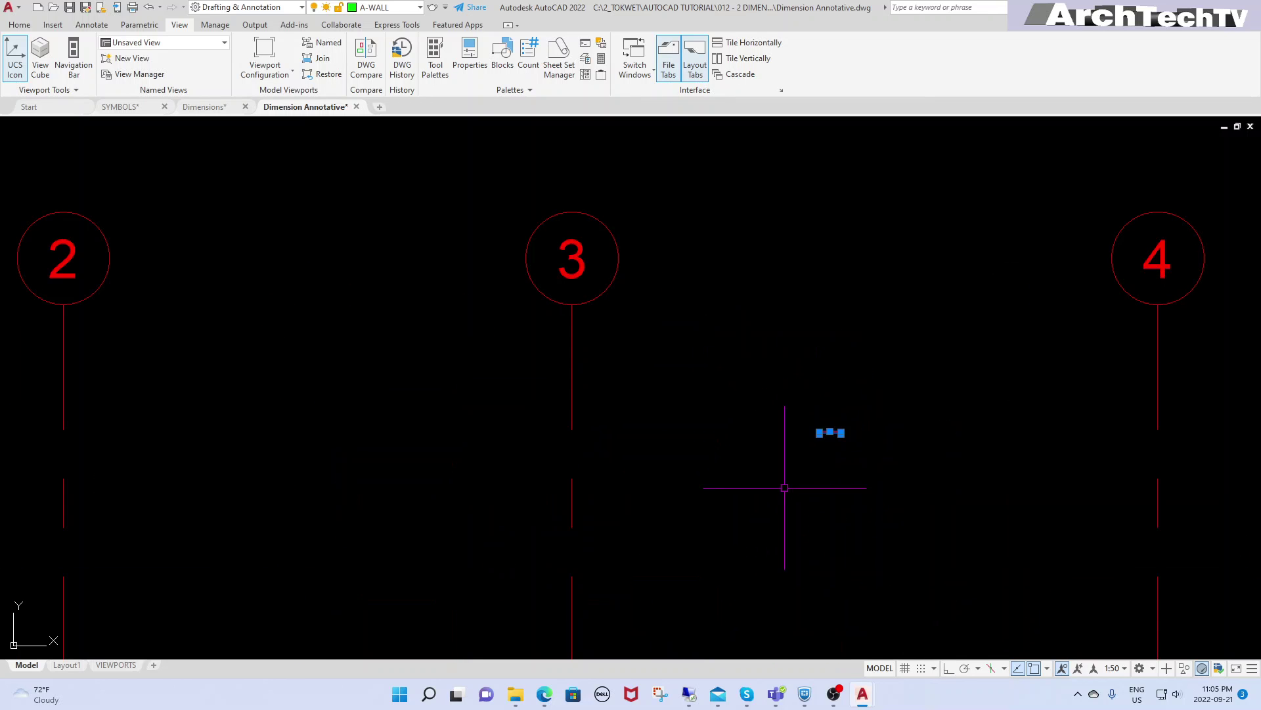
pyautogui.scroll(5, 854, 441)
pyautogui.scroll(-5, 817, 436)
# Recheck the current style in the Dimension Style Manager, then go to the VIEWPORTS layout.
pyautogui.press('Escape')
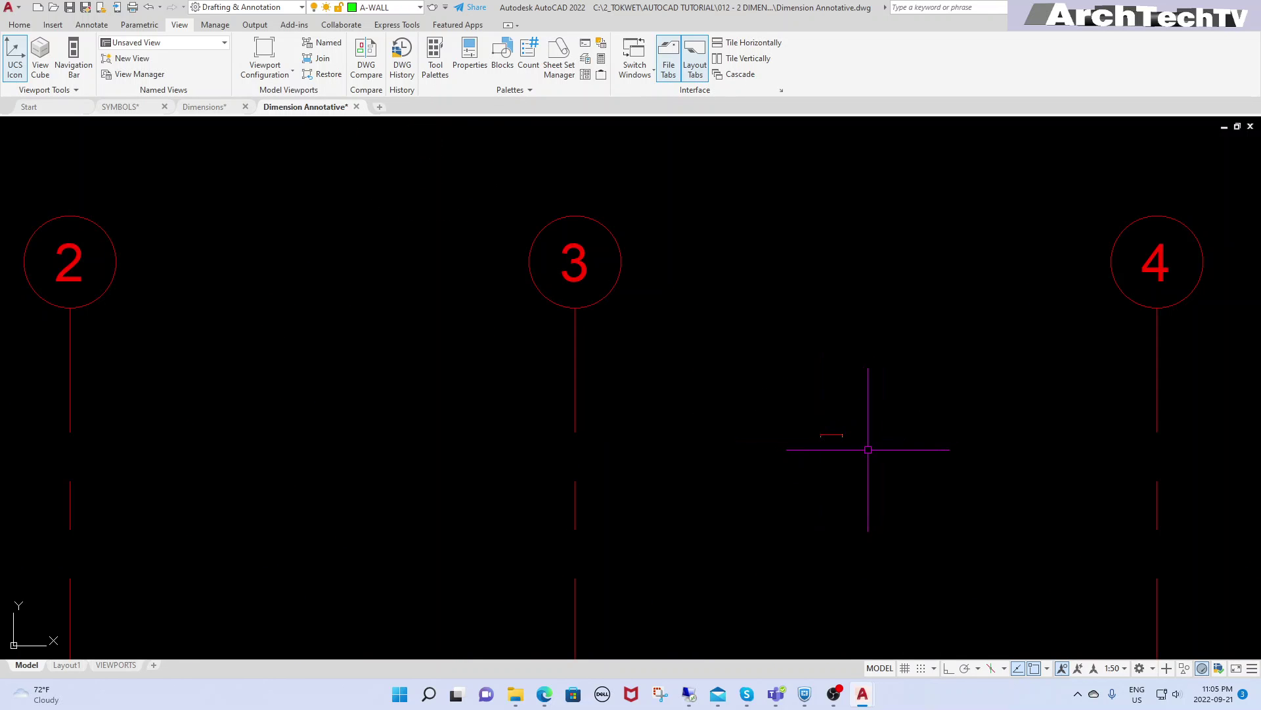
pyautogui.write('d')
pyautogui.press('Return')
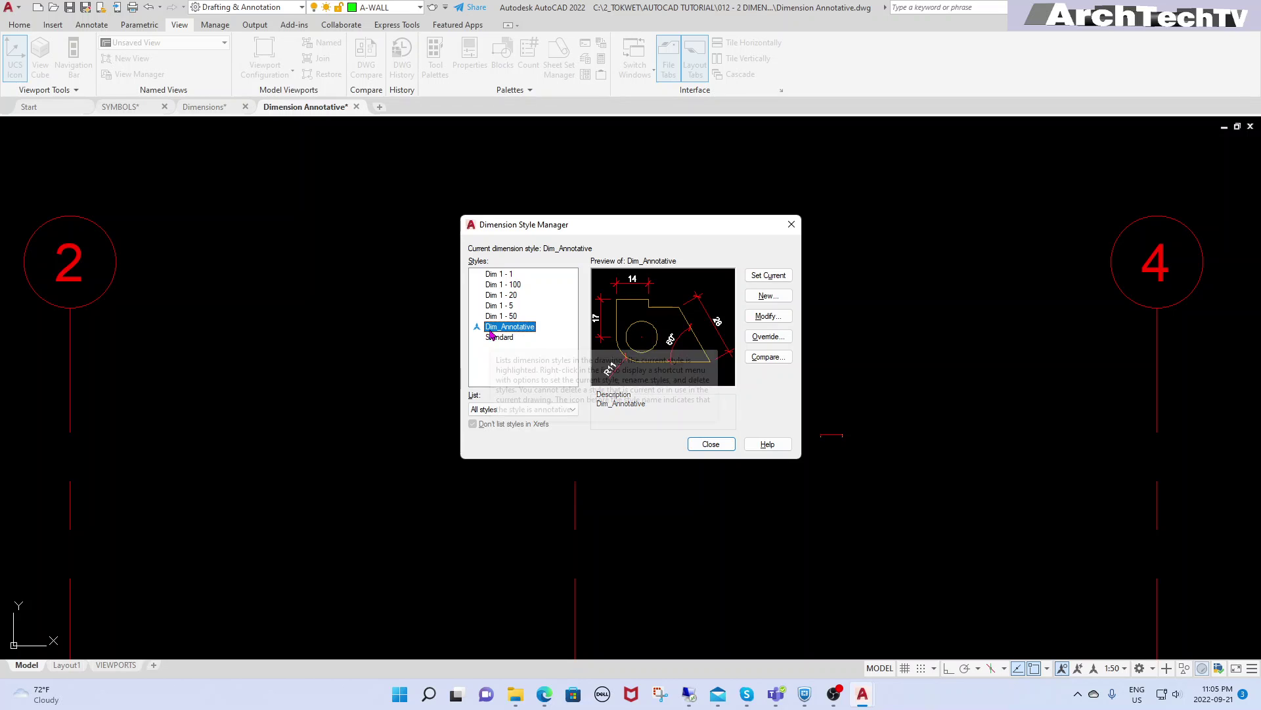
pyautogui.press('Escape')
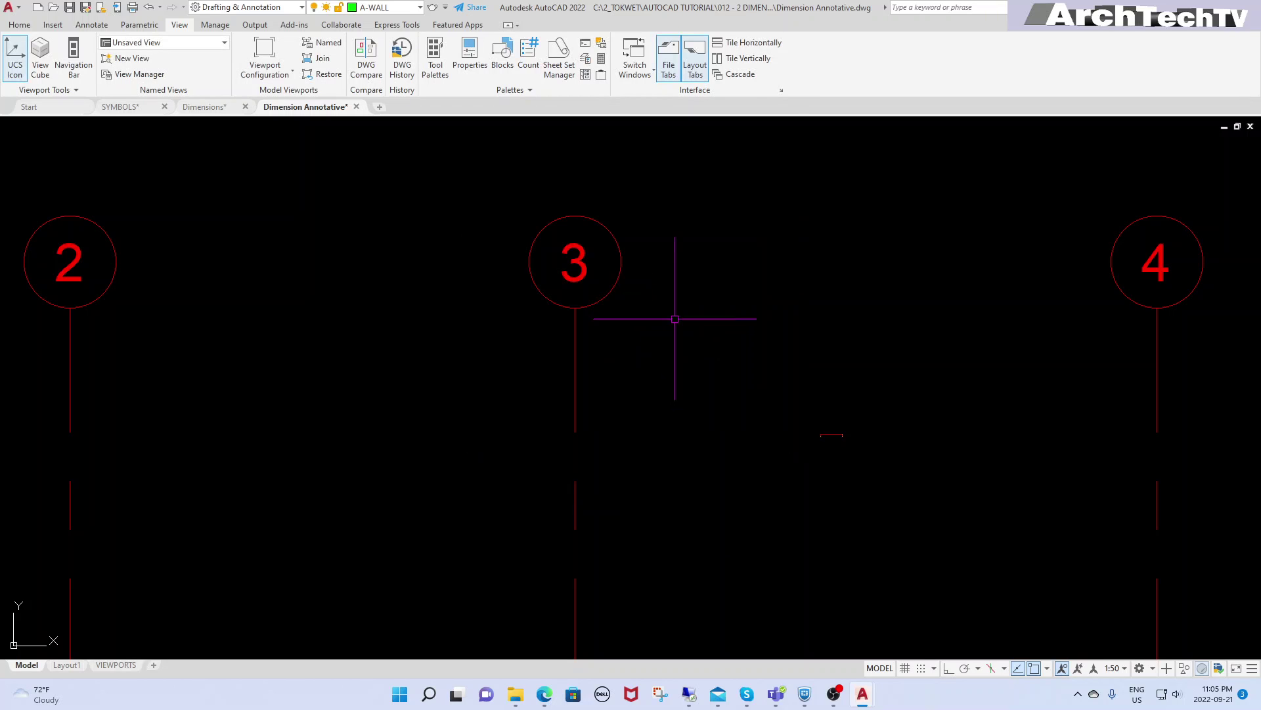
pyautogui.scroll(-5, 791, 347)
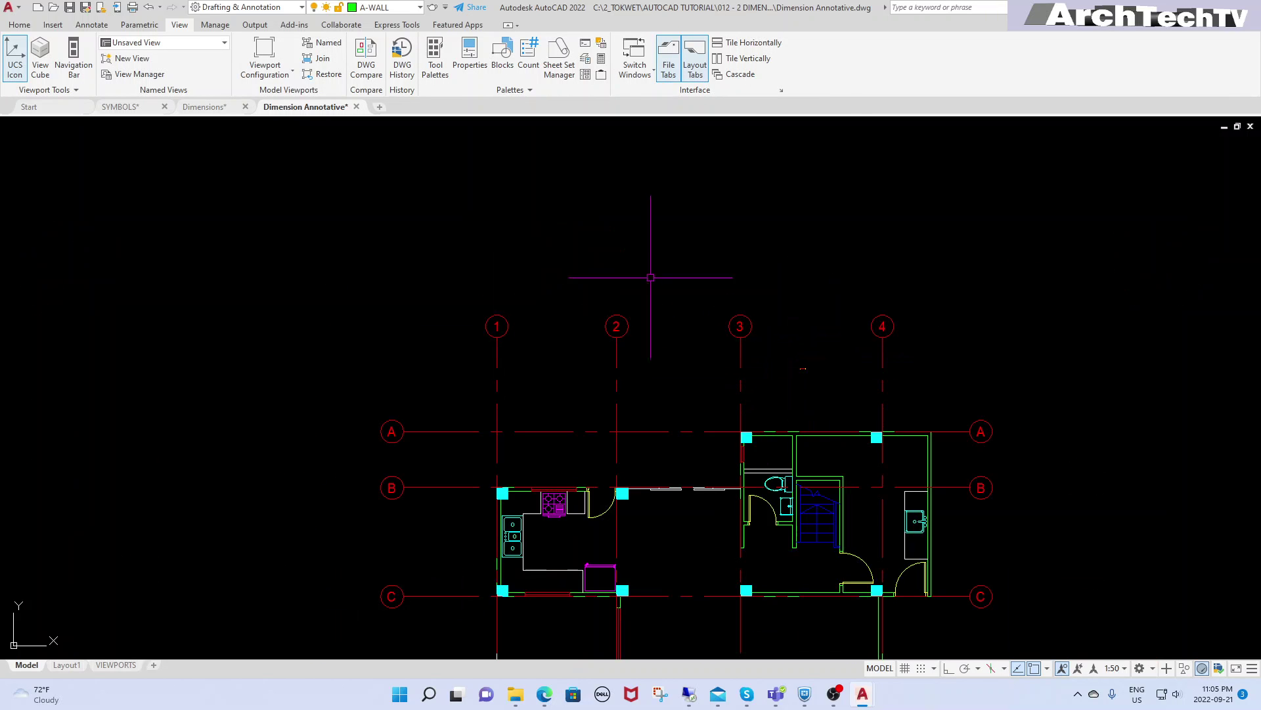
pyautogui.click(119, 667)
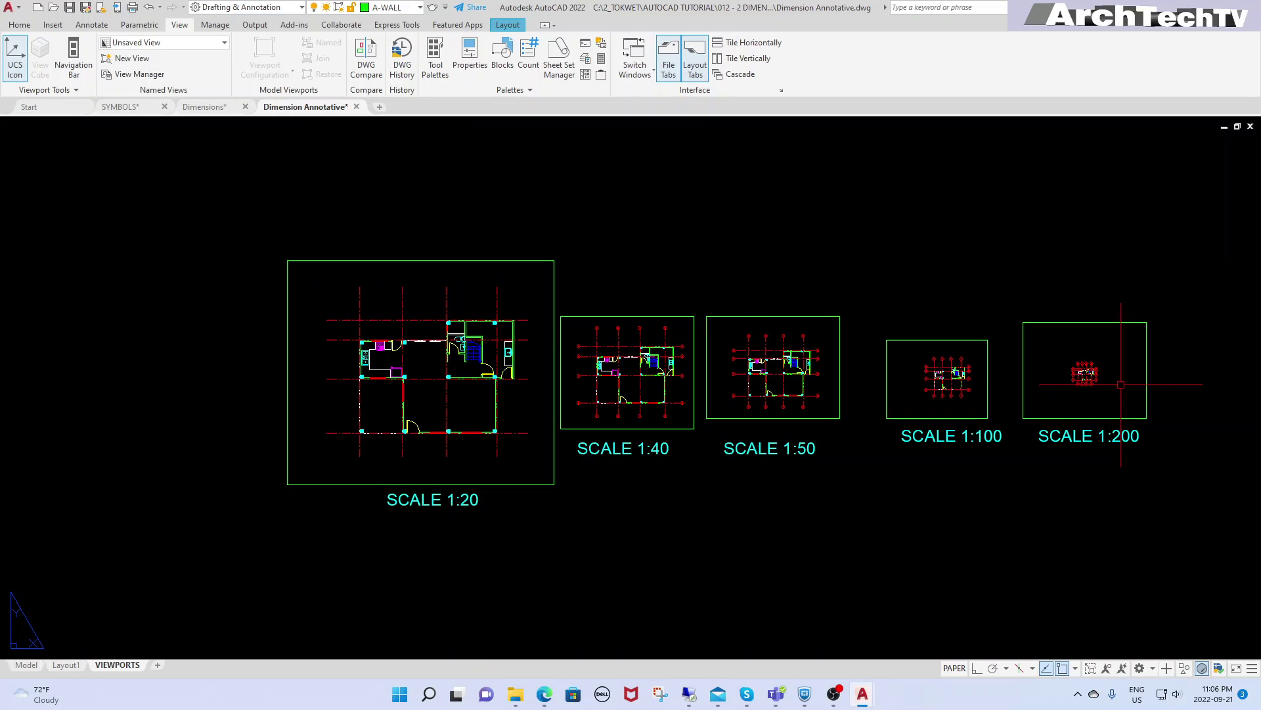
# Activate the 1:200 viewport, show annotations of all scales, and window-select the small dimension near grid 4.
pyautogui.scroll(5, 1125, 384)
pyautogui.doubleClick(1100, 376)
pyautogui.scroll(5, 1101, 375)
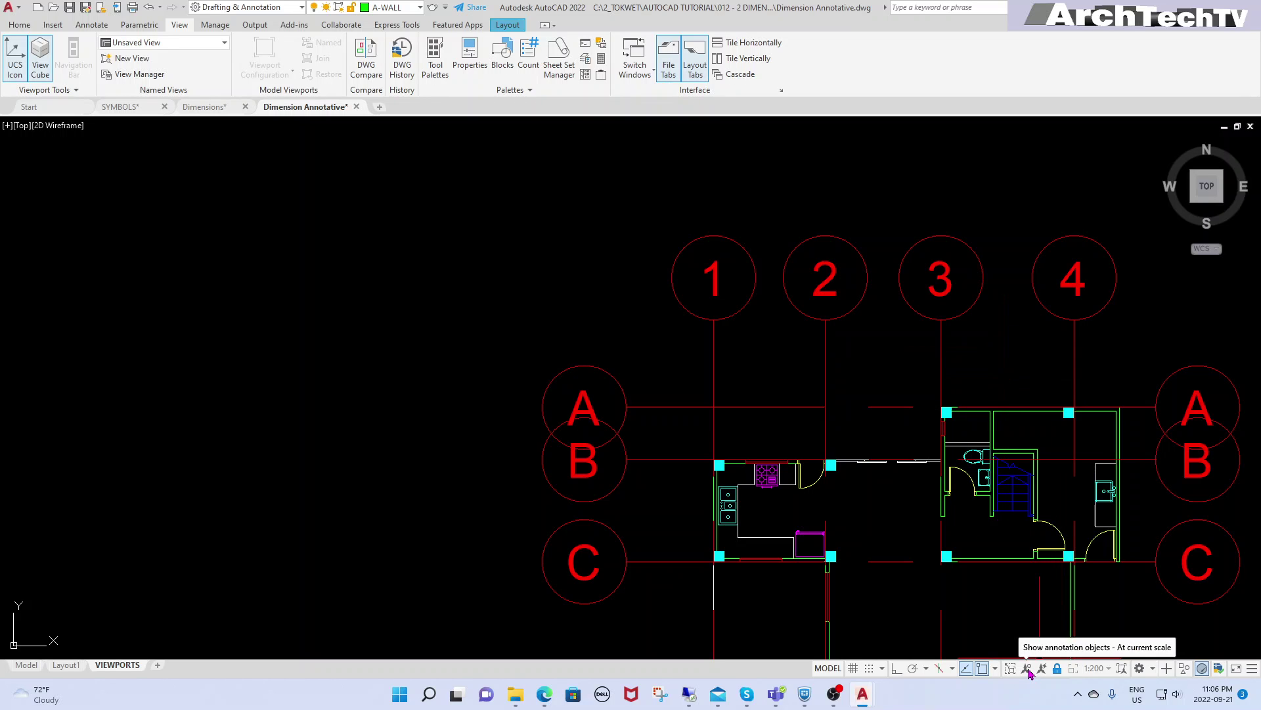
pyautogui.click(1027, 669)
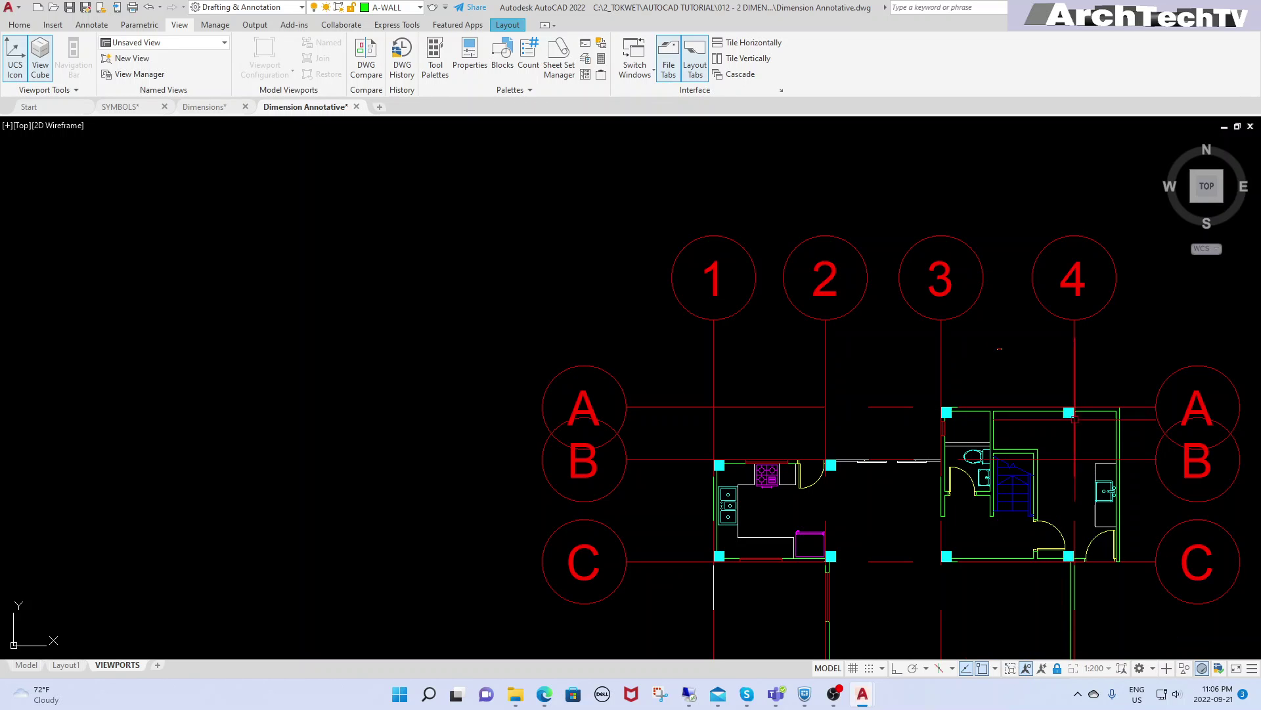
pyautogui.click(1019, 338)
pyautogui.click(982, 376)
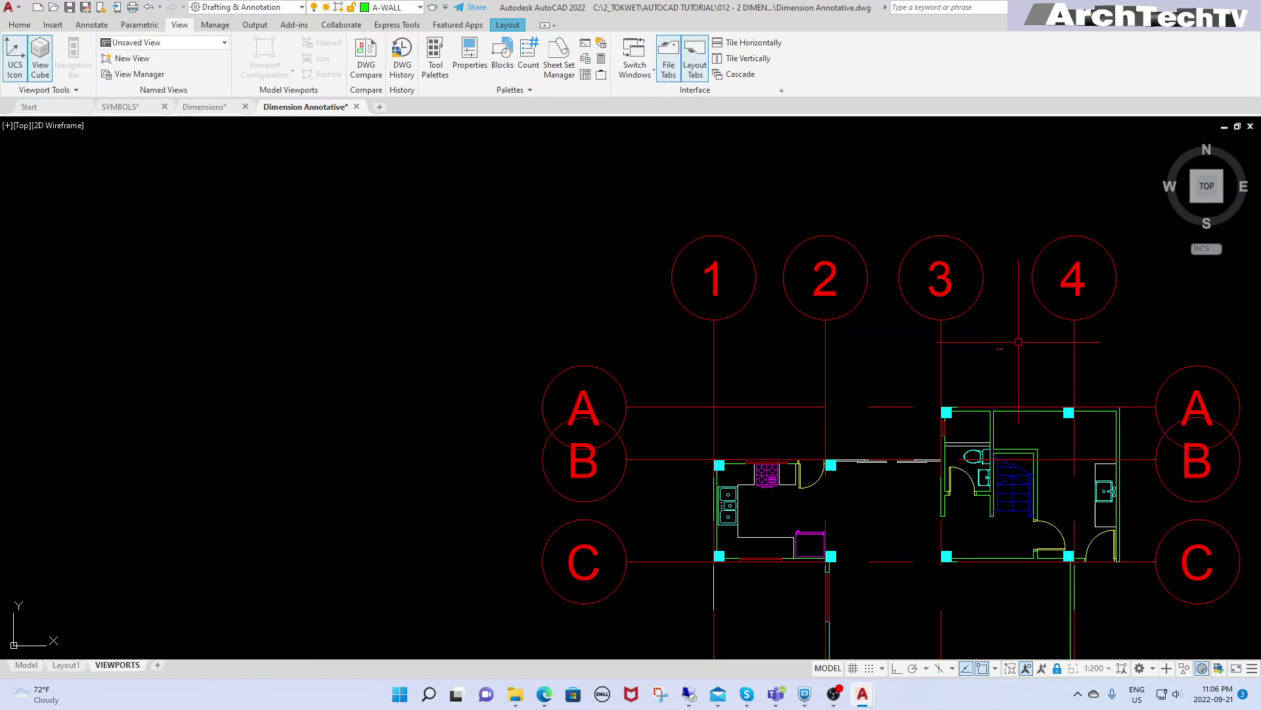
# Add the current 1:200 annotation scale to the selected dimension and zoom to check it.
pyautogui.rightClick(1003, 358)
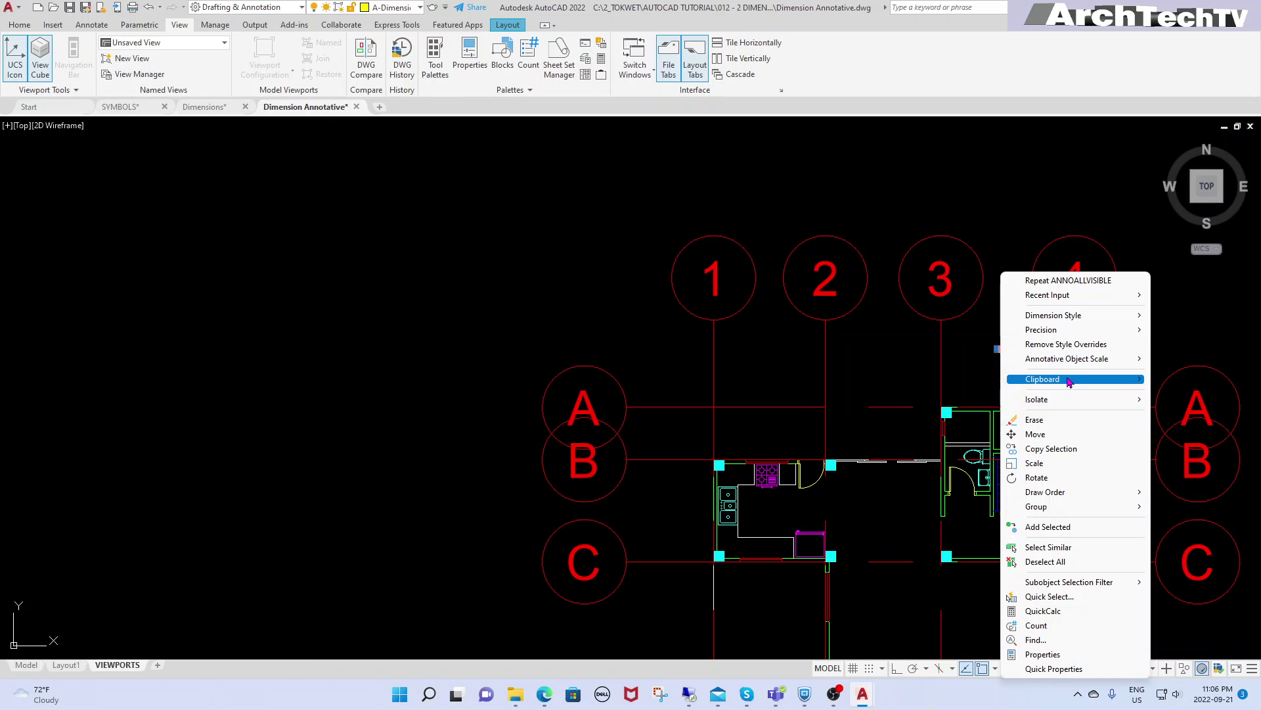
pyautogui.moveTo(1067, 359)
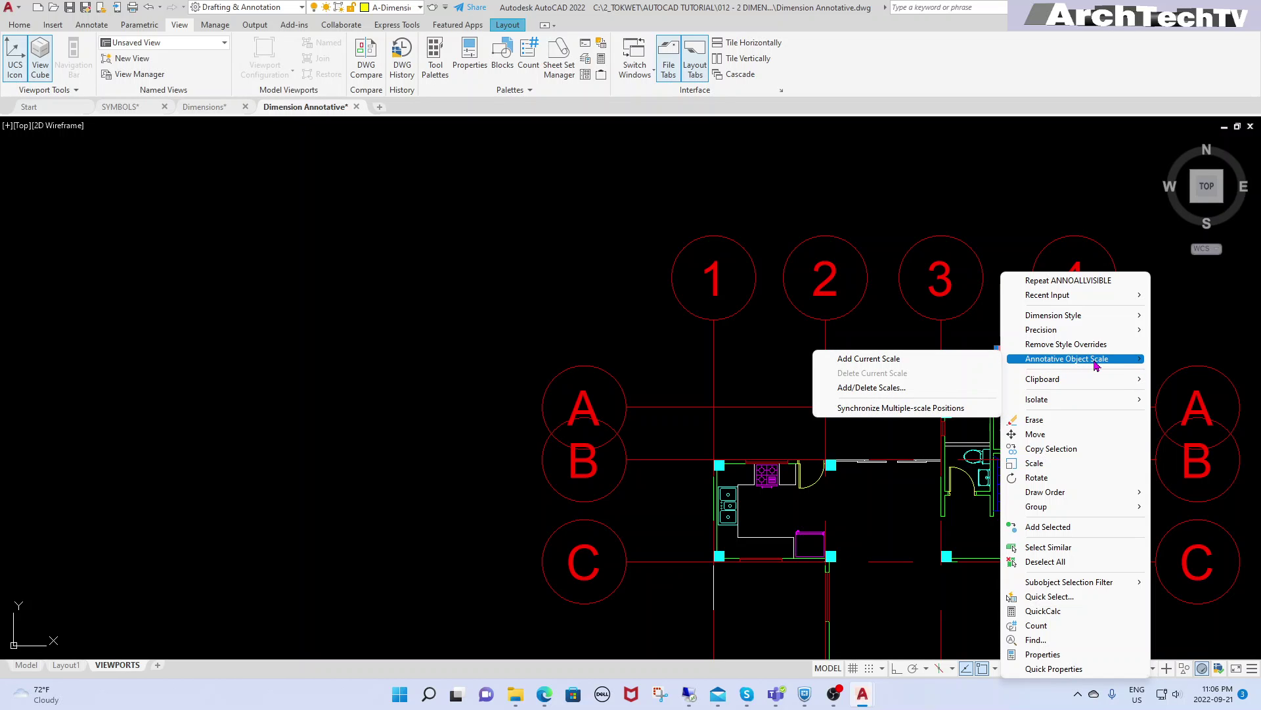
pyautogui.click(880, 360)
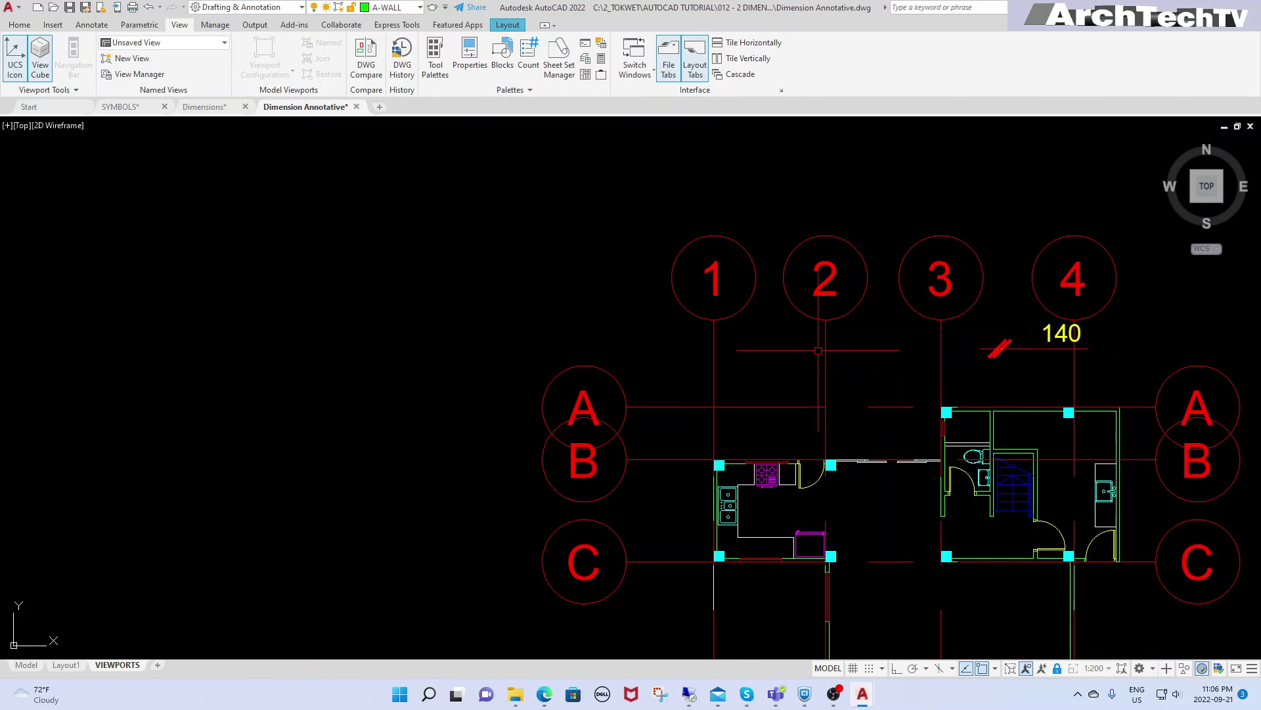
pyautogui.scroll(-2, 751, 346)
pyautogui.scroll(2, 972, 337)
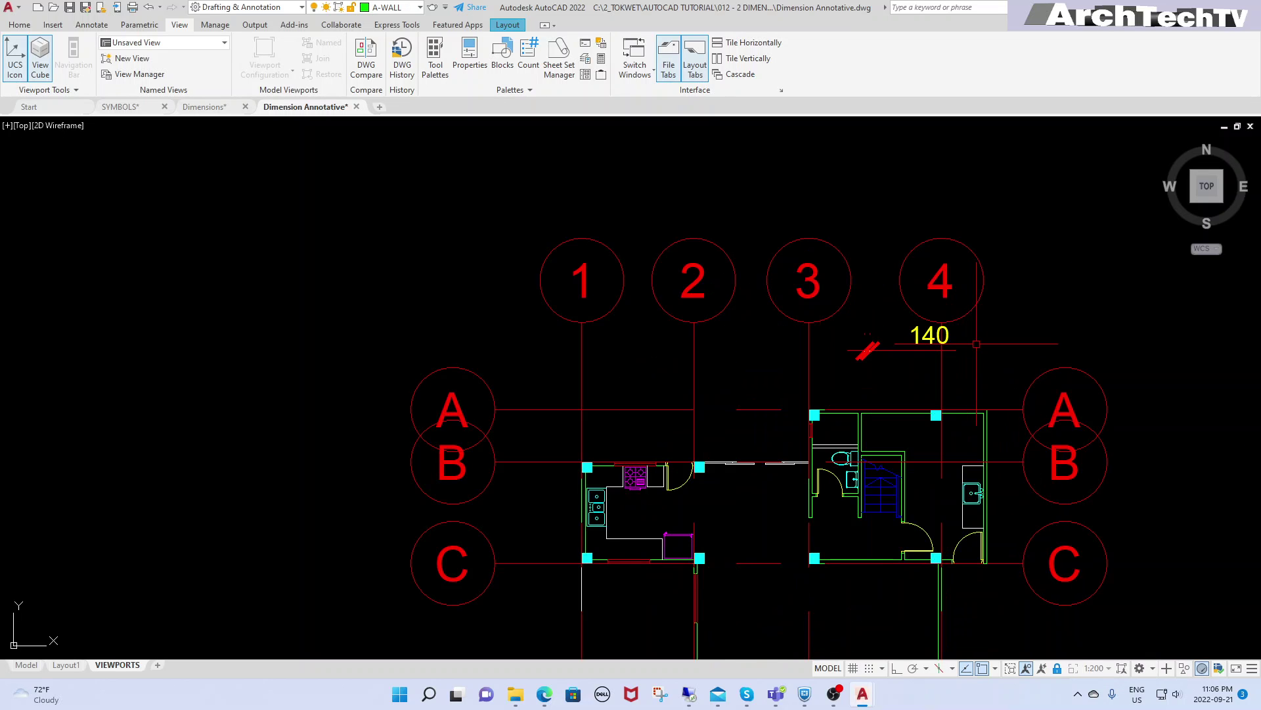
pyautogui.scroll(-2, 762, 329)
pyautogui.scroll(2, 875, 344)
pyautogui.scroll(1, 874, 344)
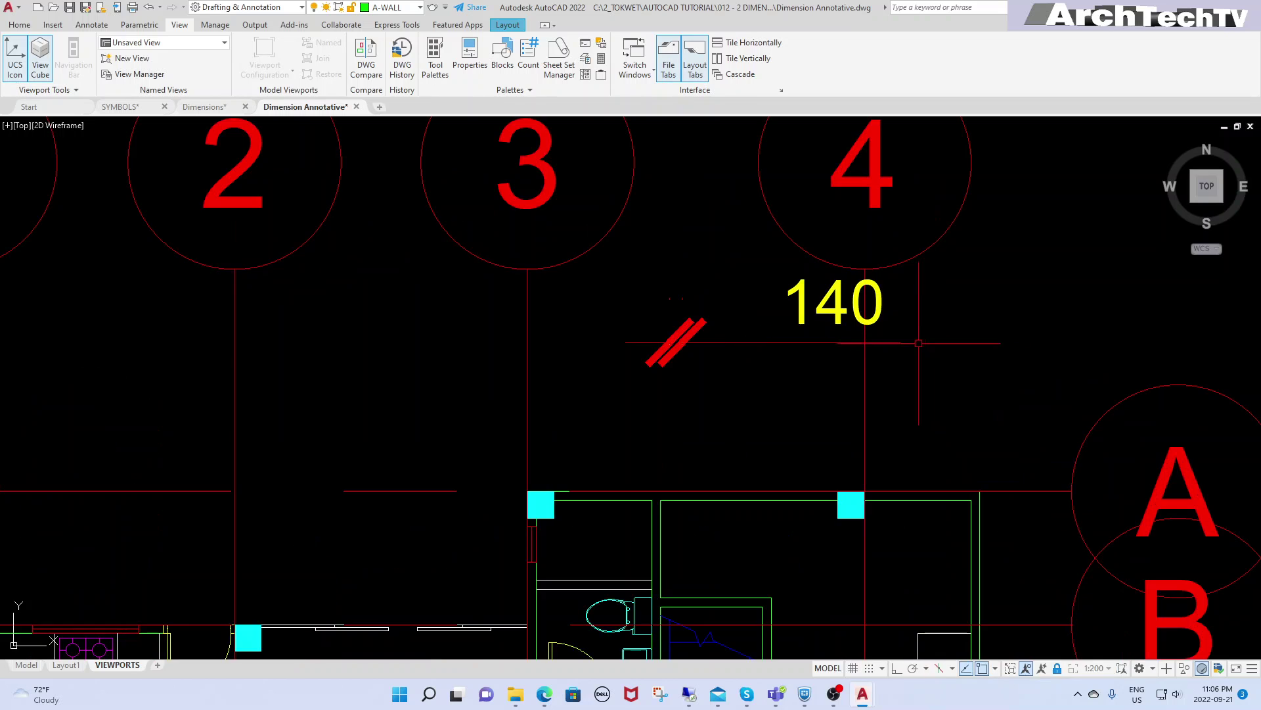
pyautogui.scroll(-3, 877, 369)
pyautogui.scroll(4, 878, 369)
pyautogui.scroll(-2, 878, 369)
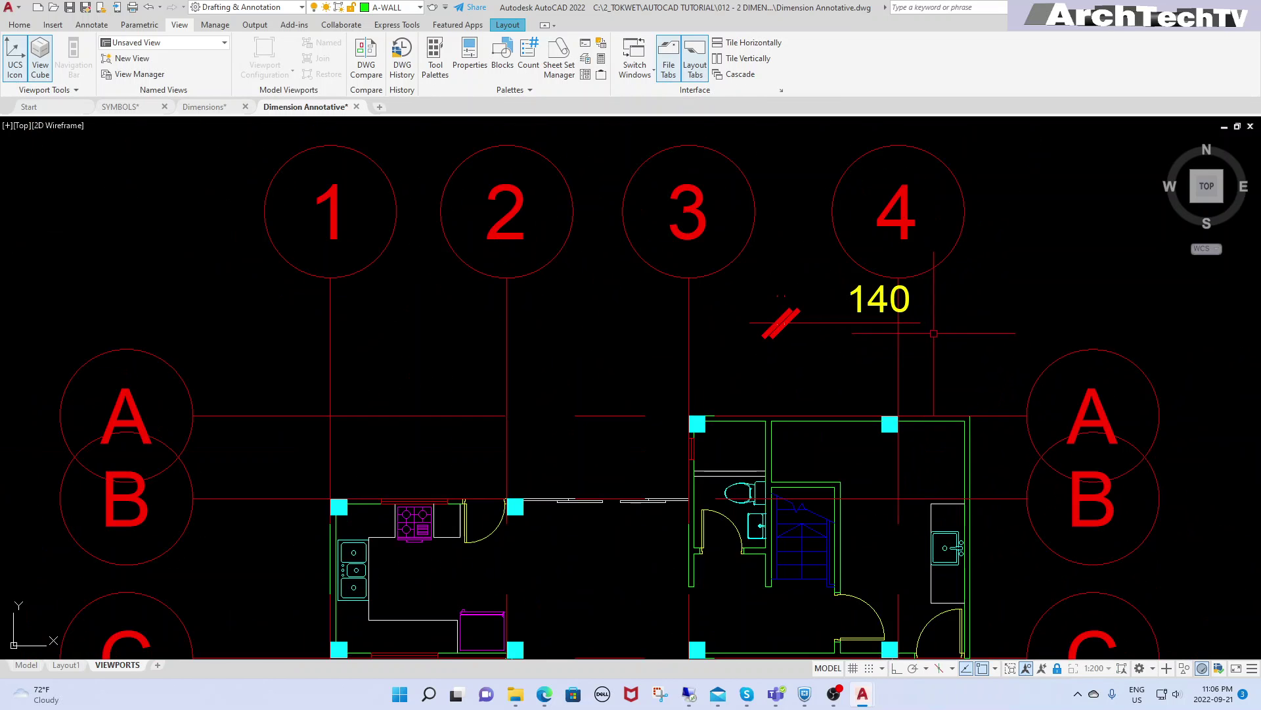
# Window-select the 140 dimension to inspect it, then clear the selection.
pyautogui.click(923, 326)
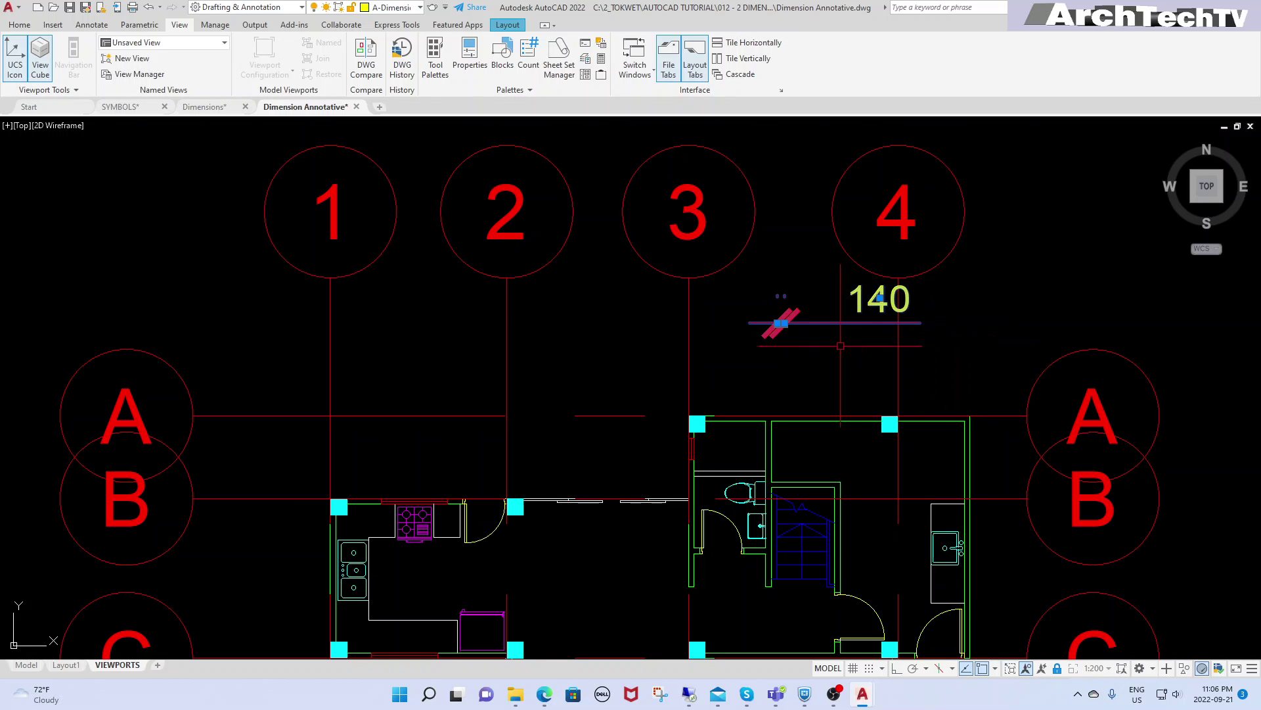
pyautogui.click(713, 322)
pyautogui.scroll(2, 790, 336)
pyautogui.scroll(2, 791, 337)
pyautogui.scroll(-2, 792, 337)
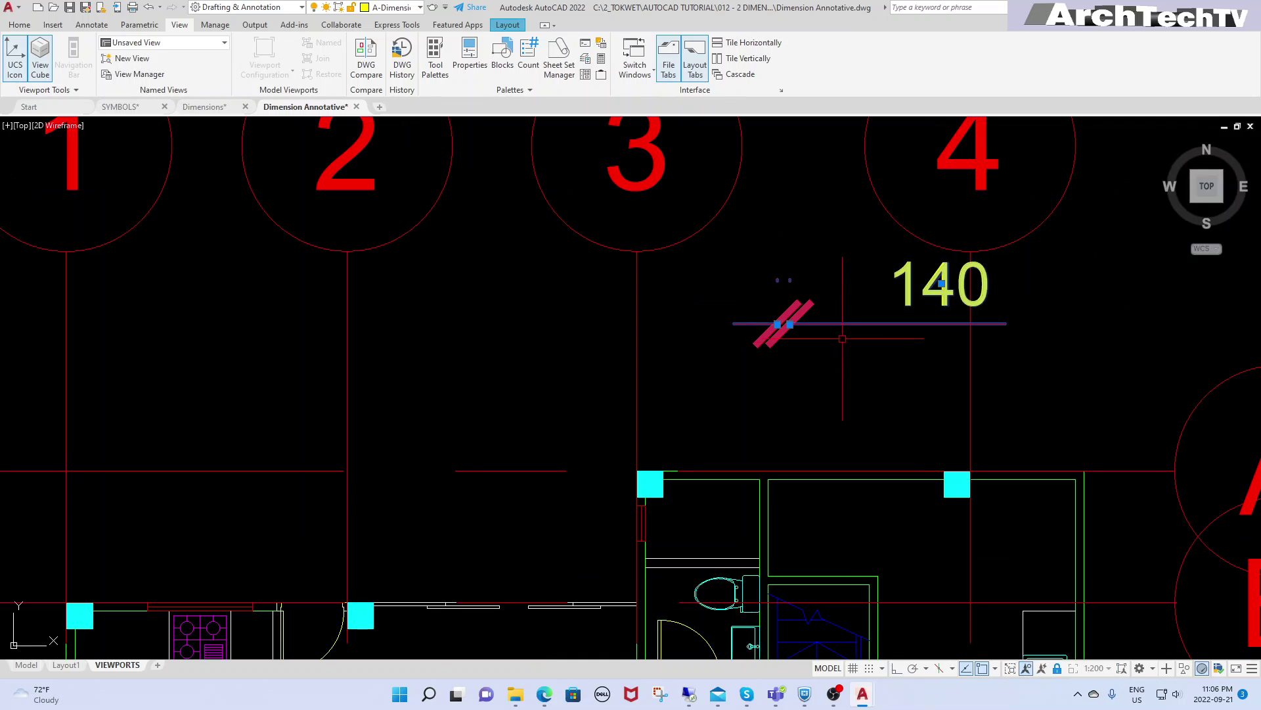
pyautogui.press('Escape')
pyautogui.scroll(-4, 749, 365)
pyautogui.scroll(2, 810, 372)
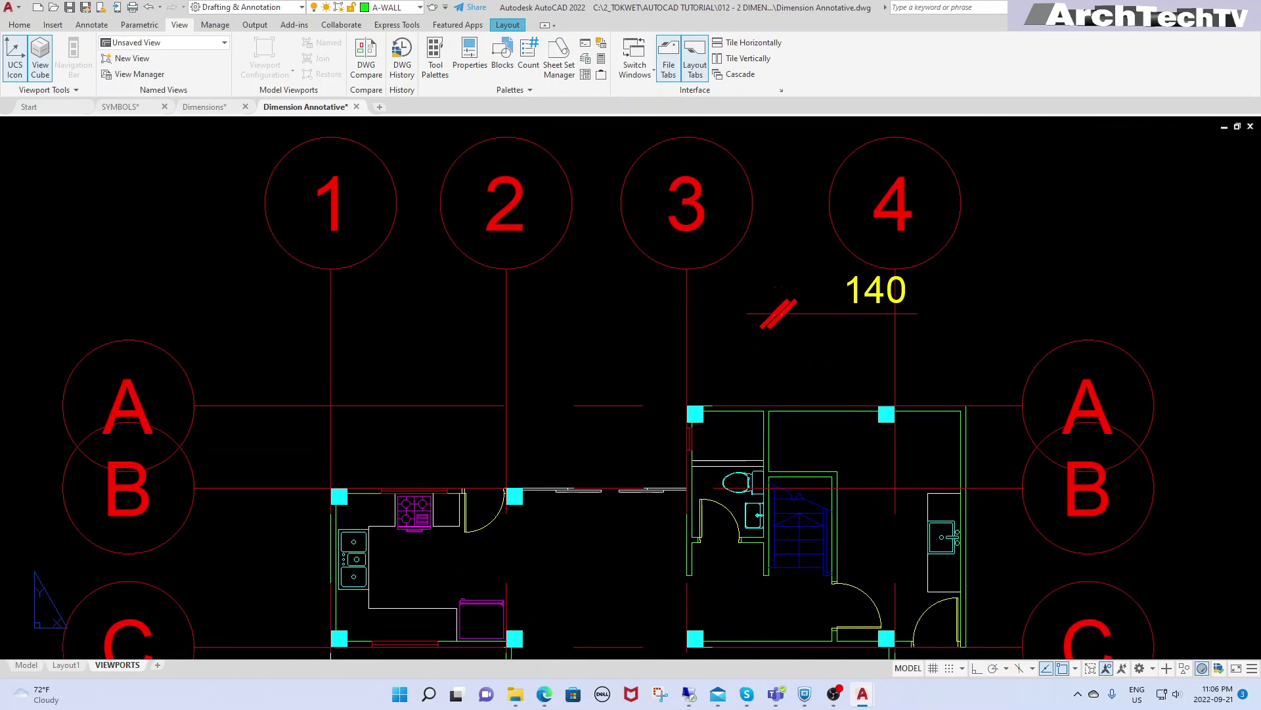
pyautogui.scroll(-2, 694, 292)
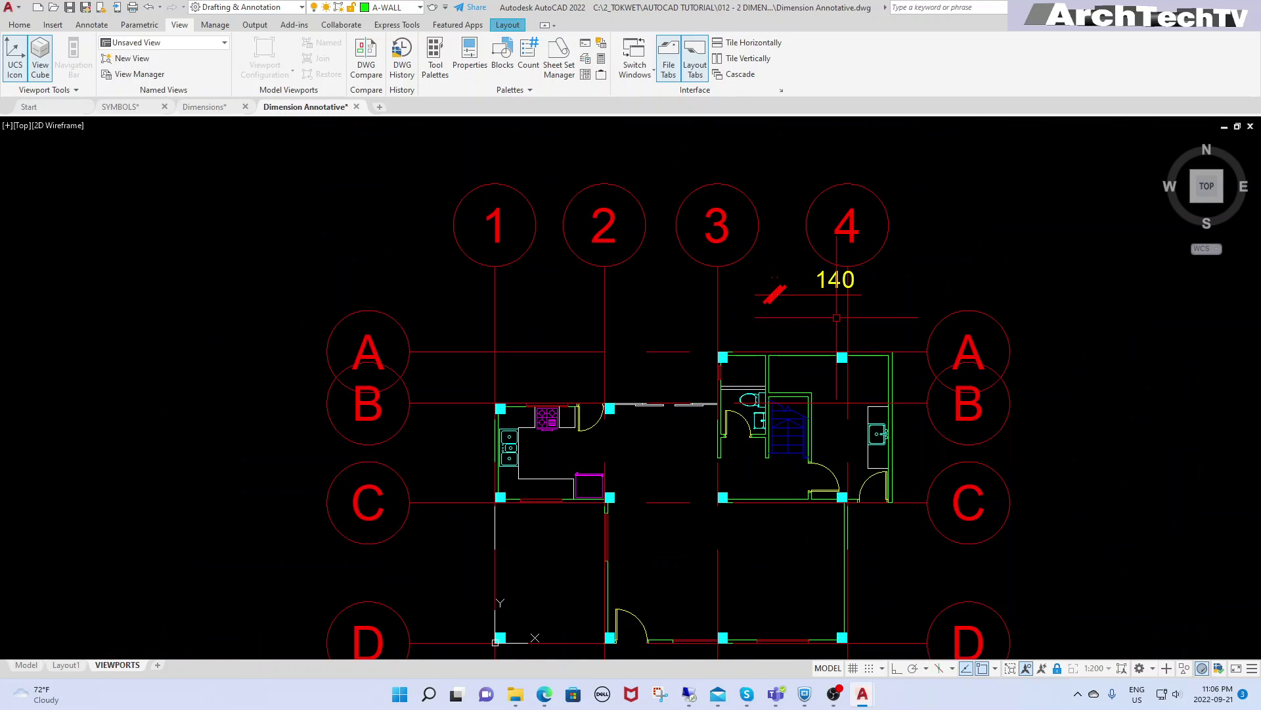
# Move the 140 dimension up and right, past grid 4 above grid A.
pyautogui.click(817, 297)
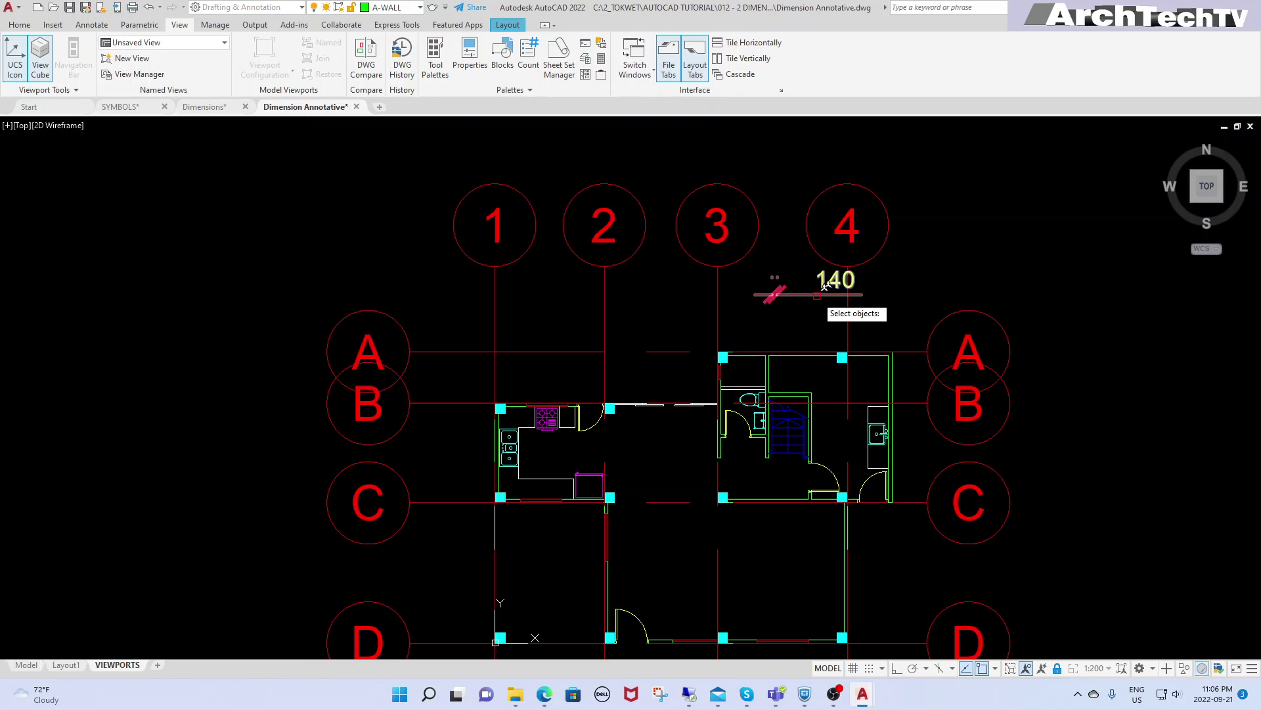
pyautogui.press('Return')
pyautogui.click(788, 283)
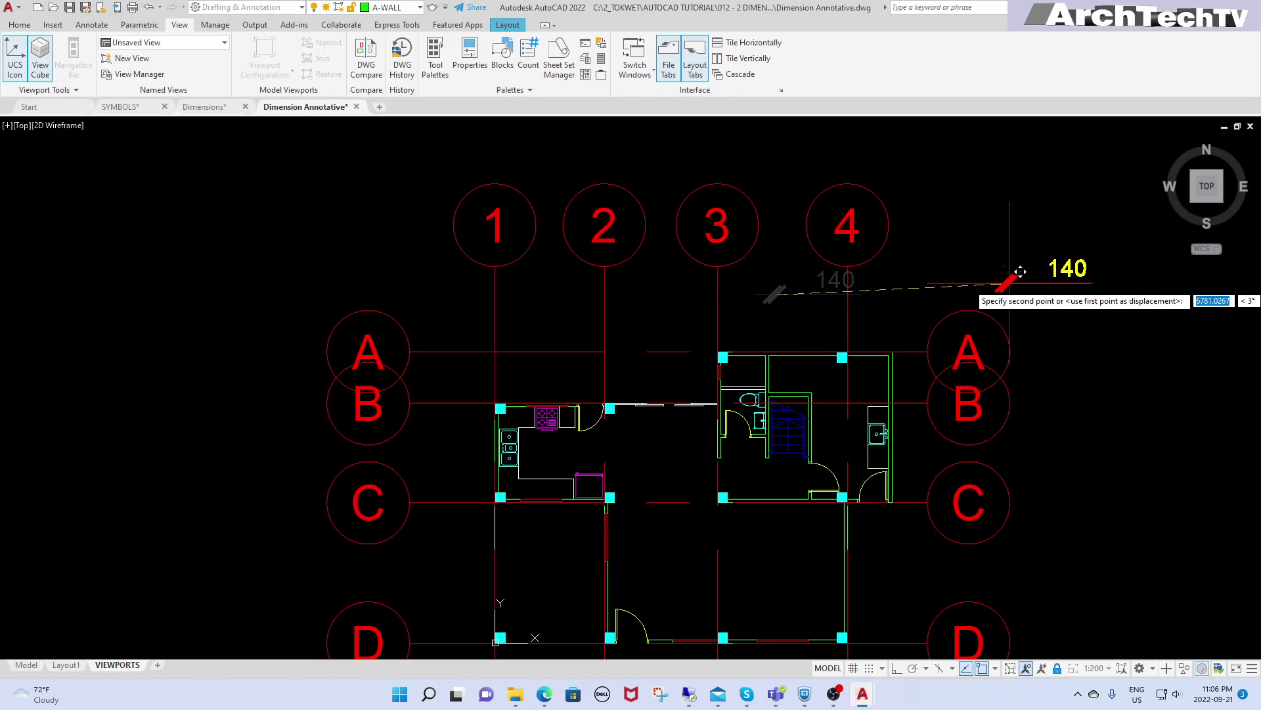
pyautogui.click(1020, 270)
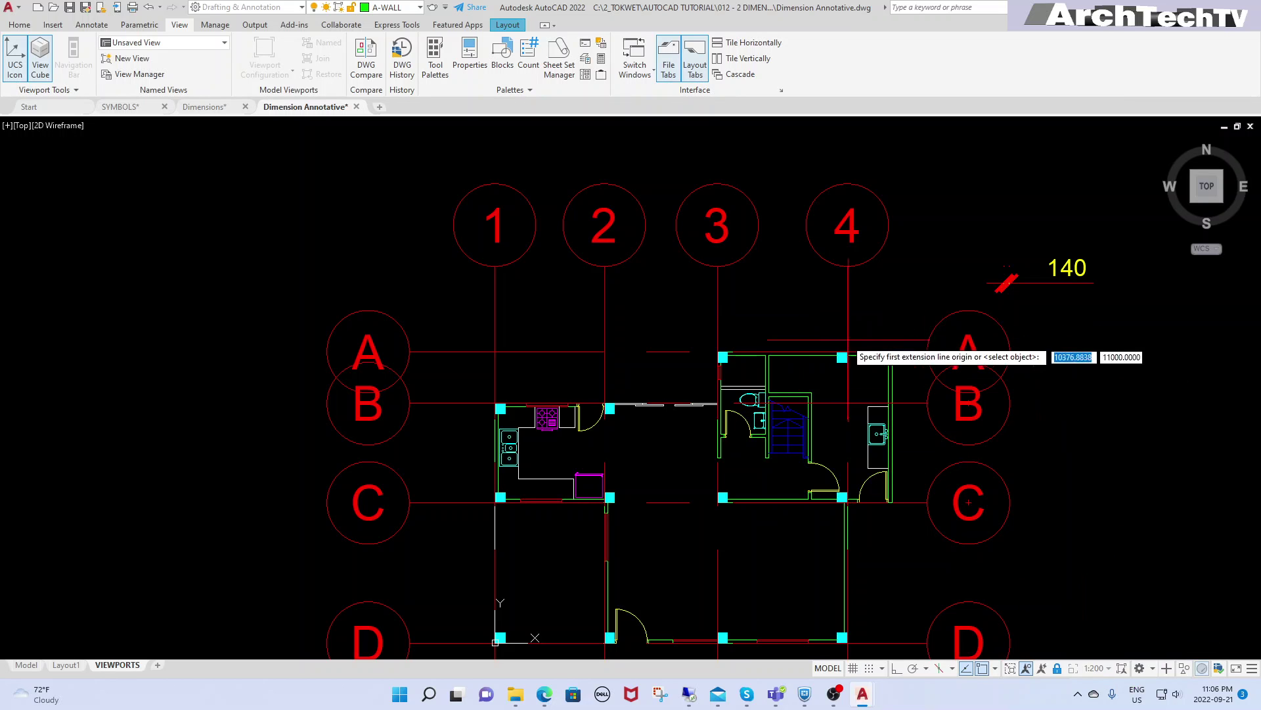
pyautogui.write('dli')
# Add a linear 3800 dimension between grid lines 4 and 3, placed above the plan.
pyautogui.press('Return')
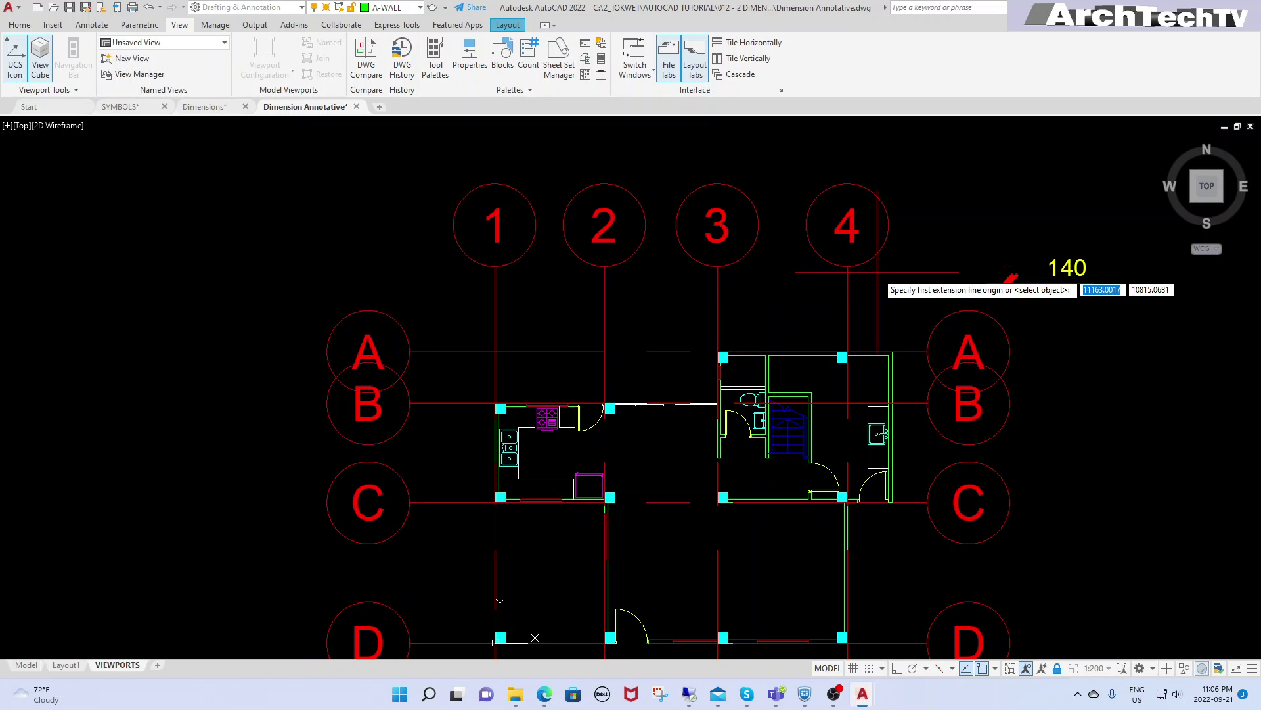
pyautogui.click(847, 266)
pyautogui.click(718, 266)
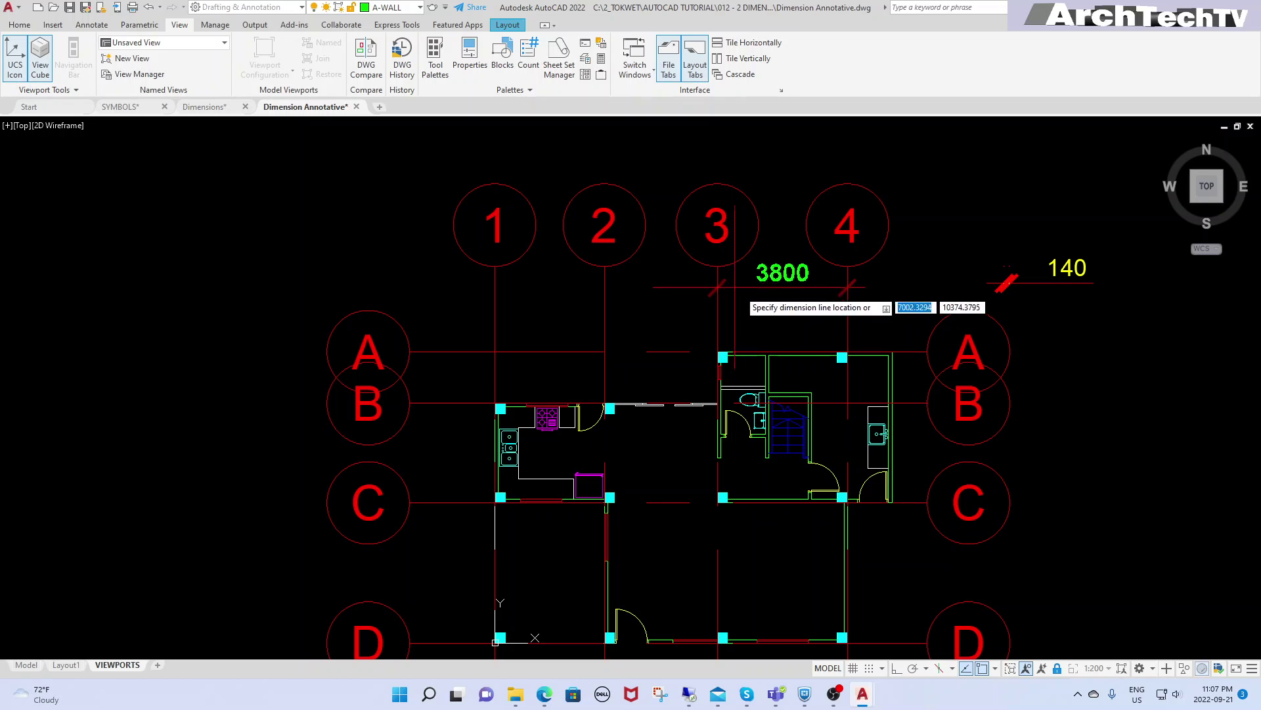
pyautogui.click(782, 302)
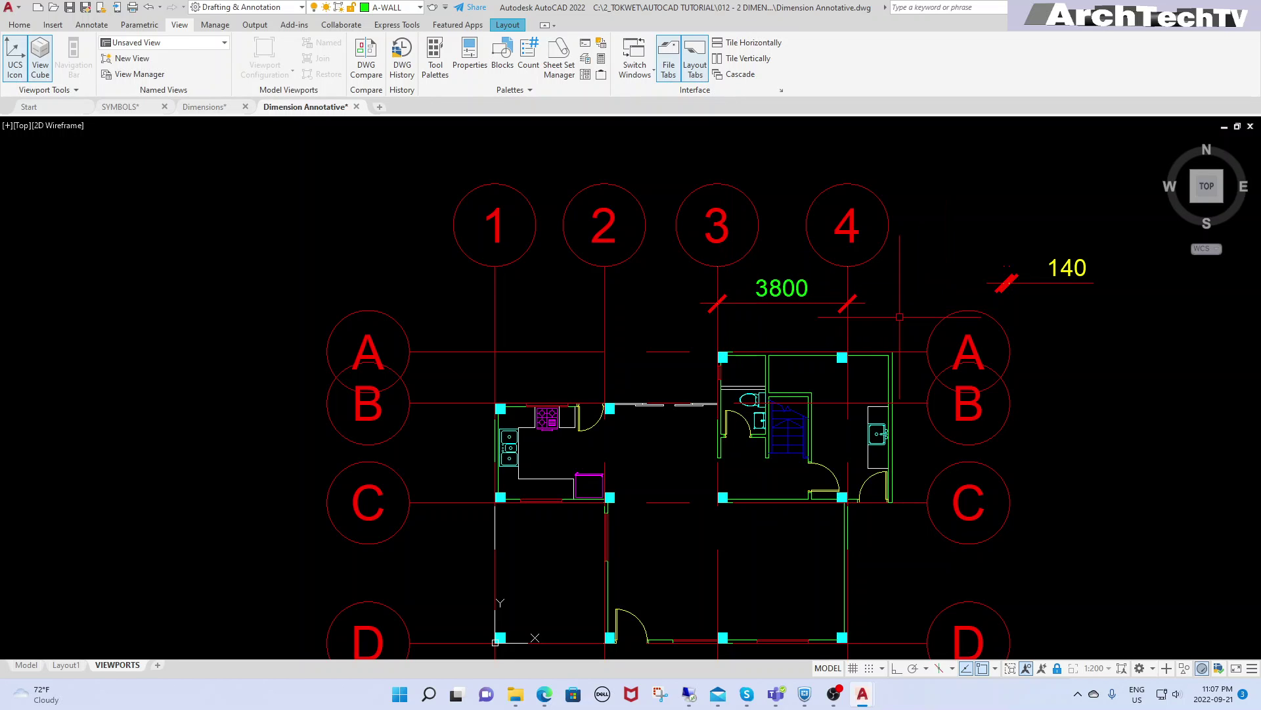
pyautogui.scroll(-2, 949, 335)
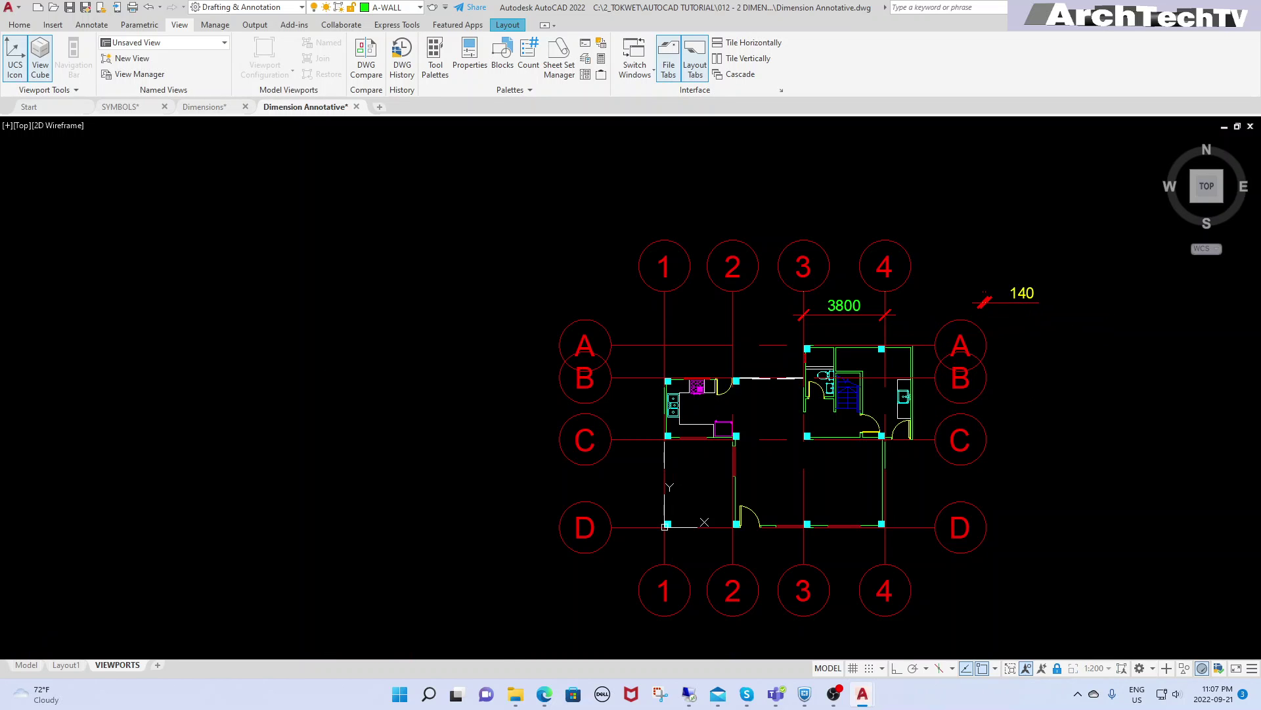
# Match the 3800 dimension to the 140 dimension's style, then restore the viewports layout with VPMIN.
pyautogui.click(983, 300)
pyautogui.click(852, 314)
pyautogui.press('Return')
pyautogui.press('Escape')
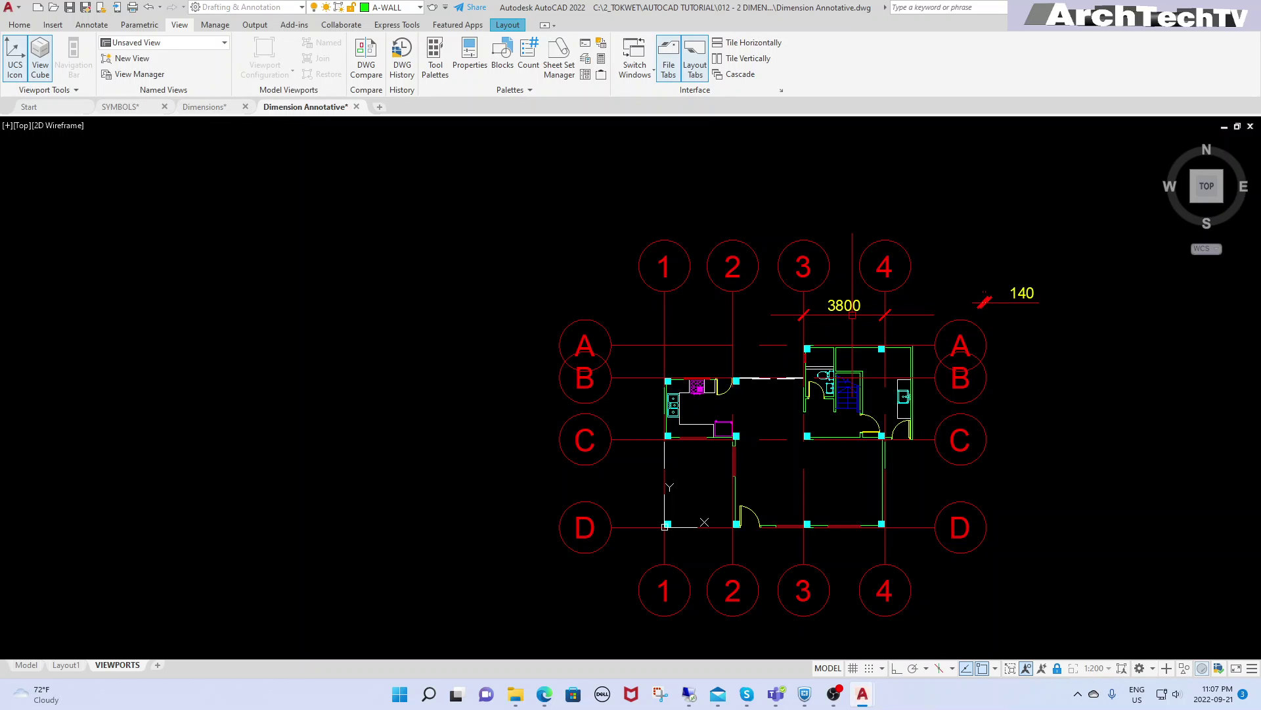
pyautogui.write('vpmin')
pyautogui.press('Return')
# In the 1:100 viewport, select the 3800 dimension and hide annotations not matching the viewport scale.
pyautogui.doubleClick(1037, 388)
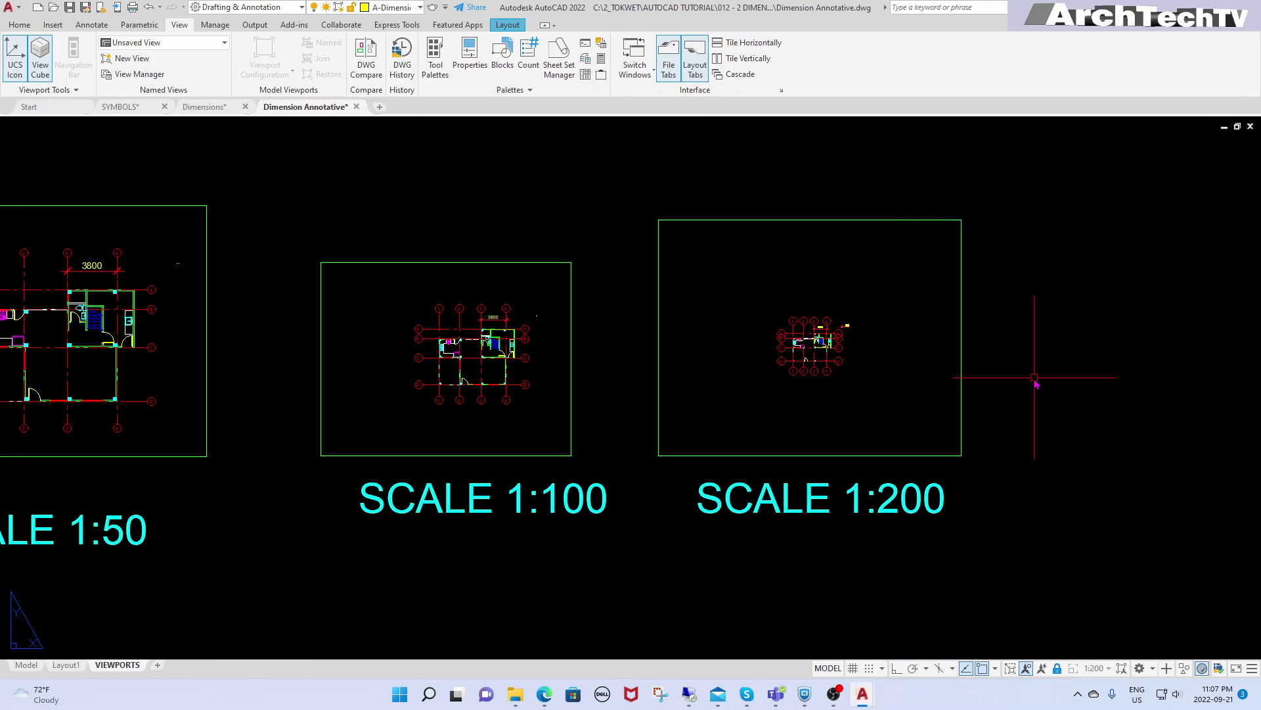
pyautogui.scroll(2, 518, 332)
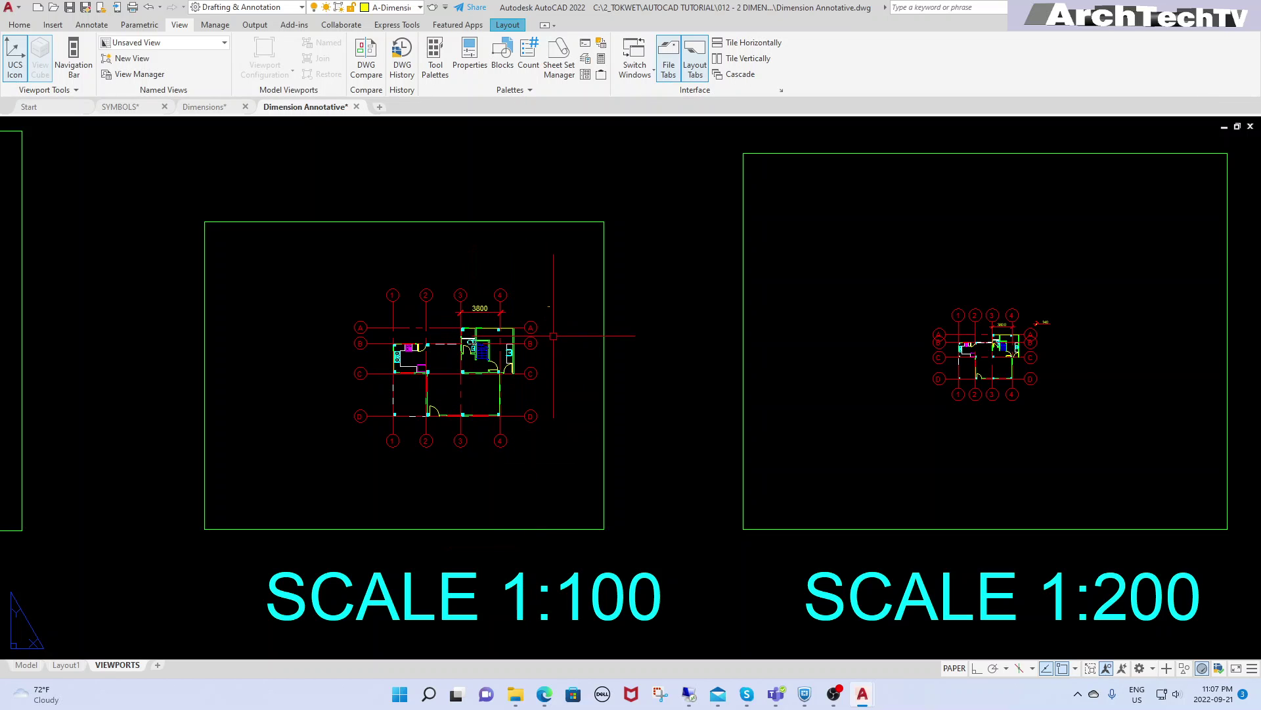
pyautogui.doubleClick(553, 335)
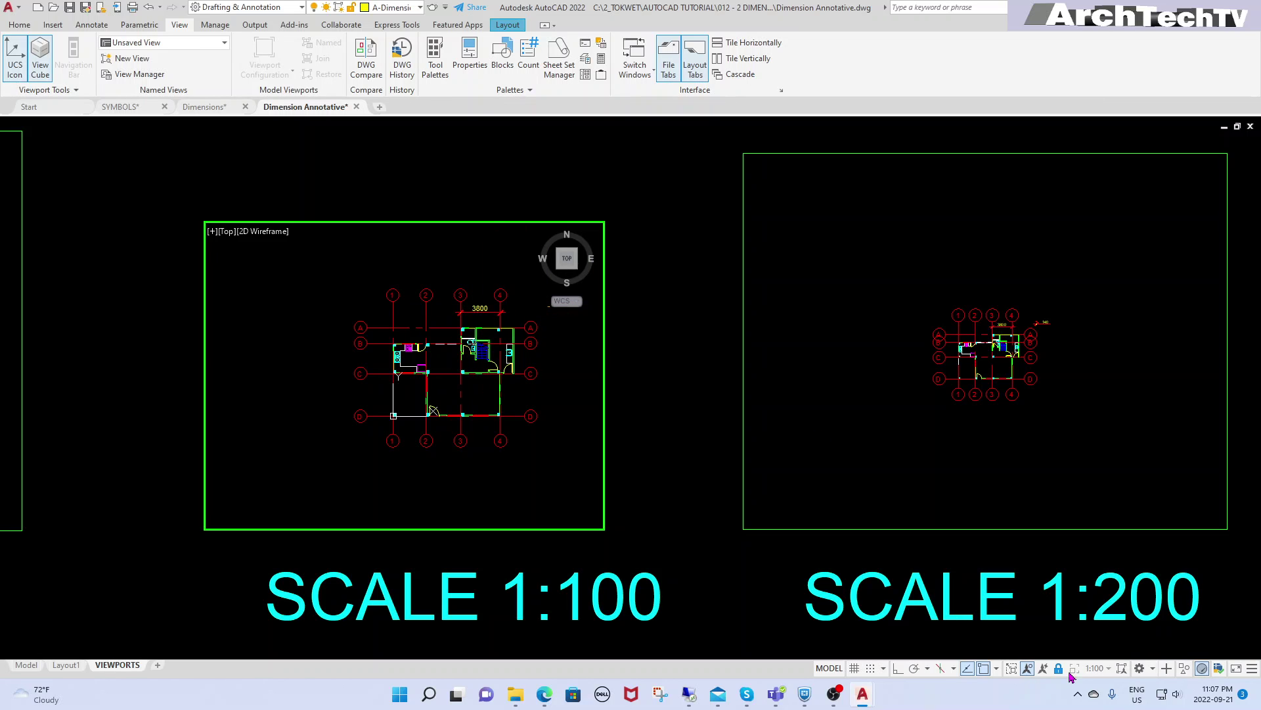
pyautogui.click(471, 310)
pyautogui.click(41, 52)
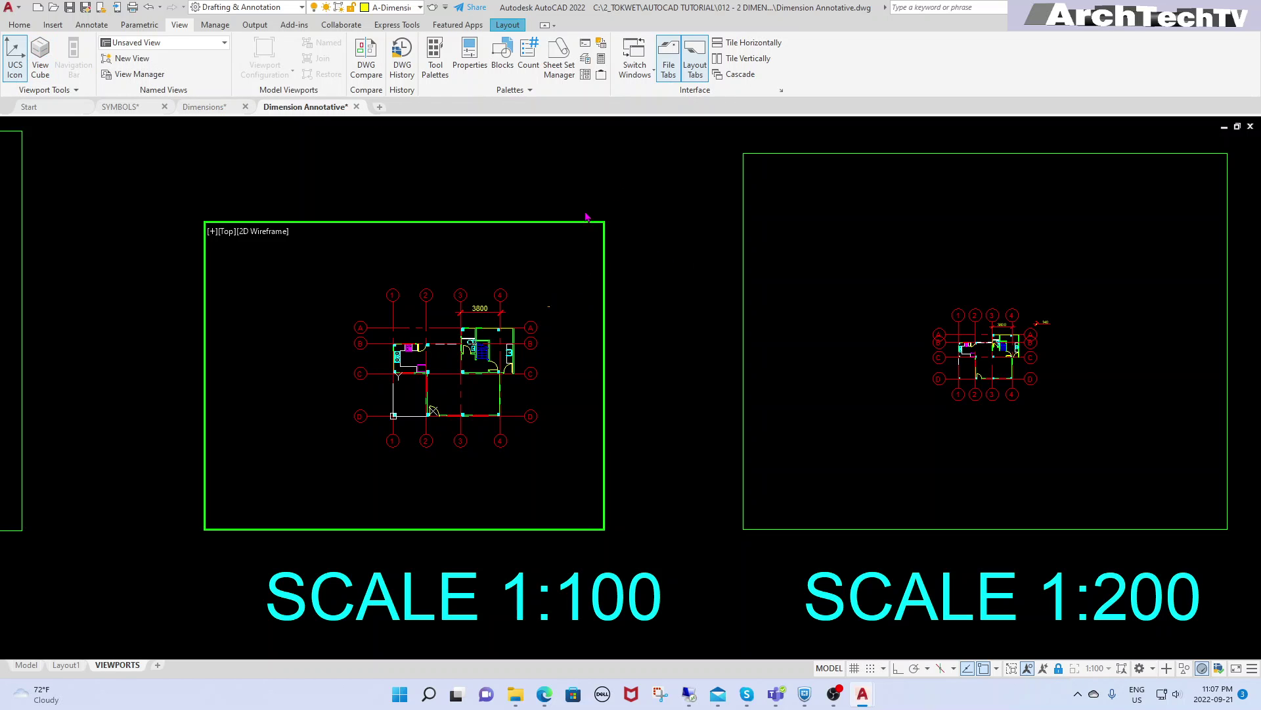
pyautogui.click(1029, 669)
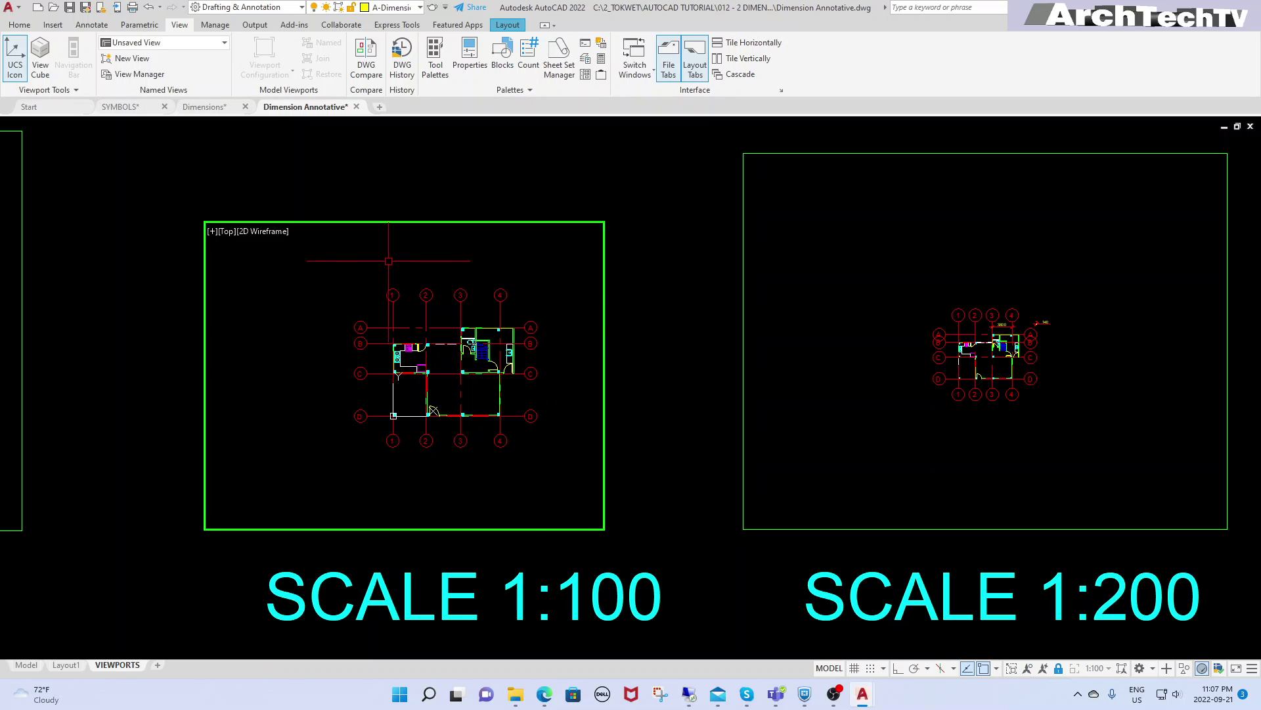
pyautogui.click(1072, 367)
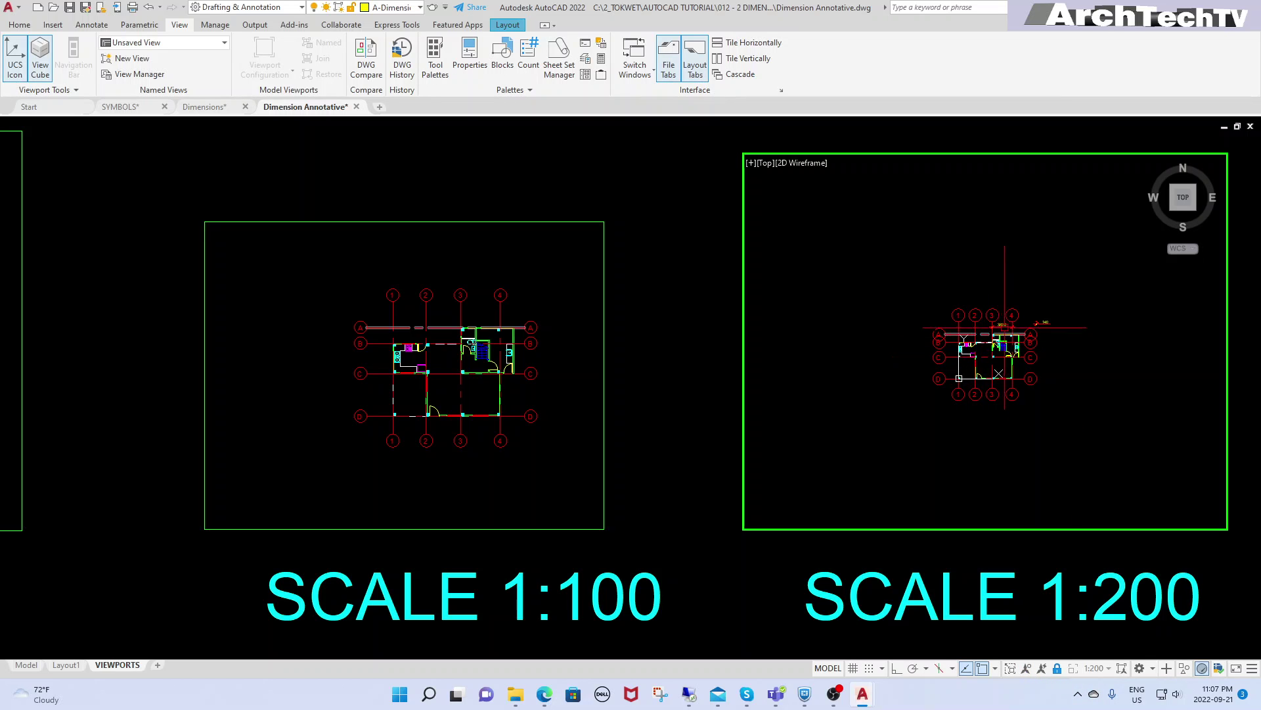
# Toggle VPMAX/VPMIN, then select the 3800 dimension inside the 1:200 viewport.
pyautogui.write('vpmax')
pyautogui.press('Return')
pyautogui.write('vpmin')
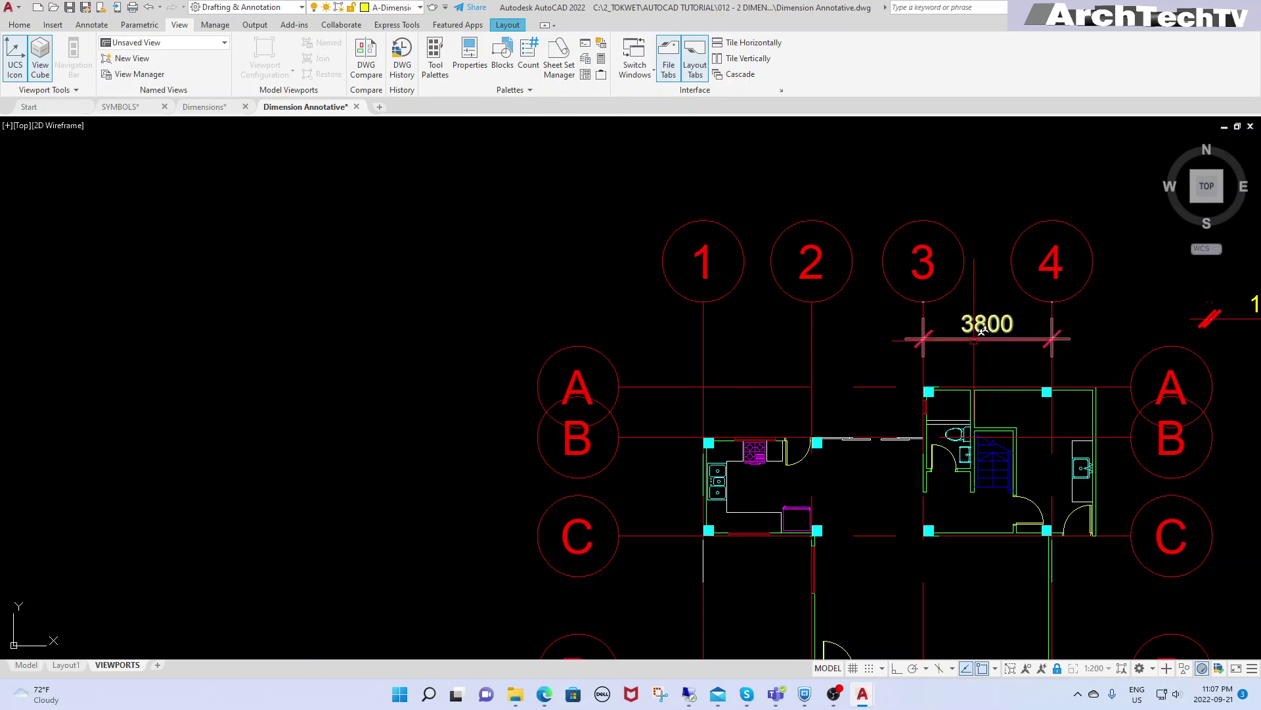
pyautogui.press('Return')
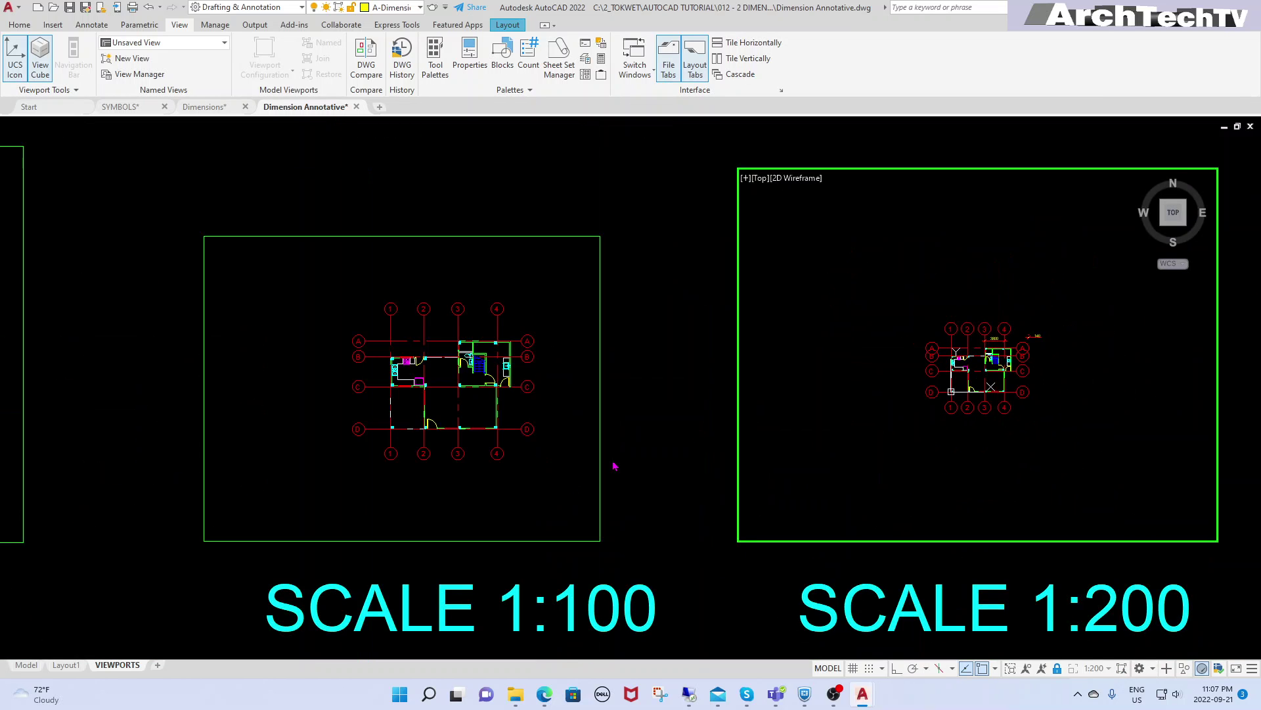
pyautogui.click(556, 508)
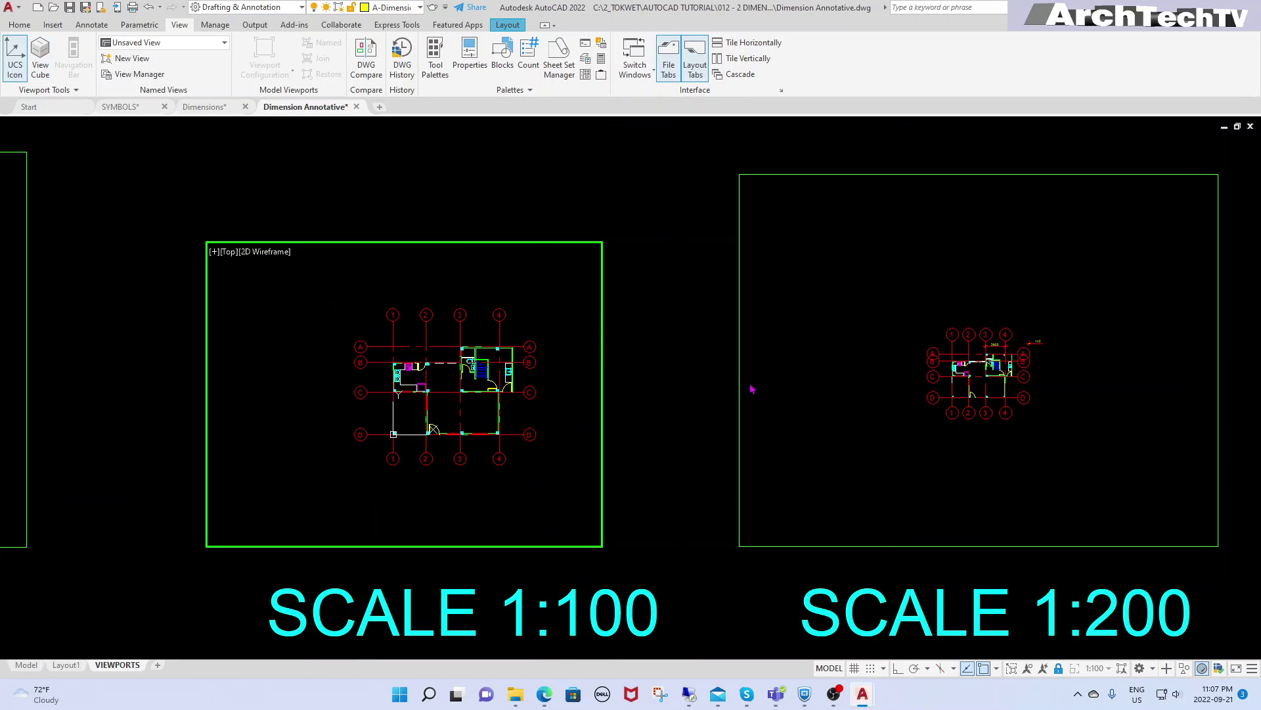
pyautogui.click(842, 398)
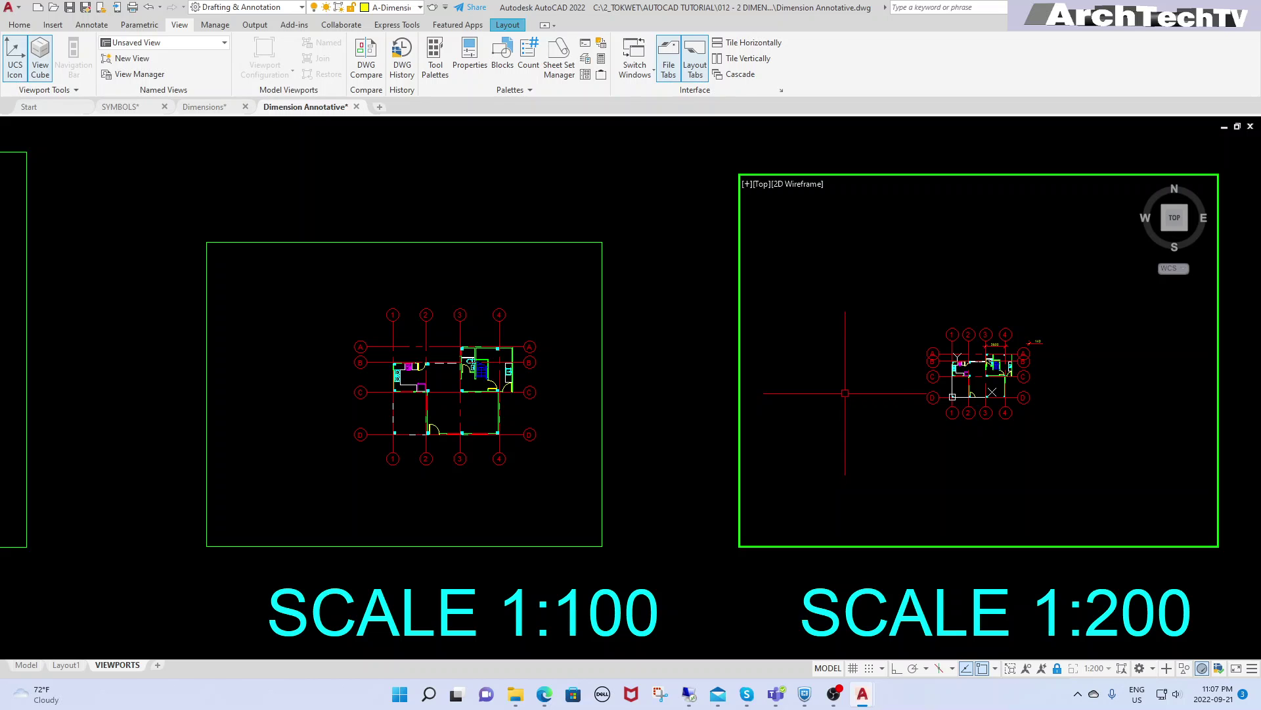
pyautogui.doubleClick(644, 349)
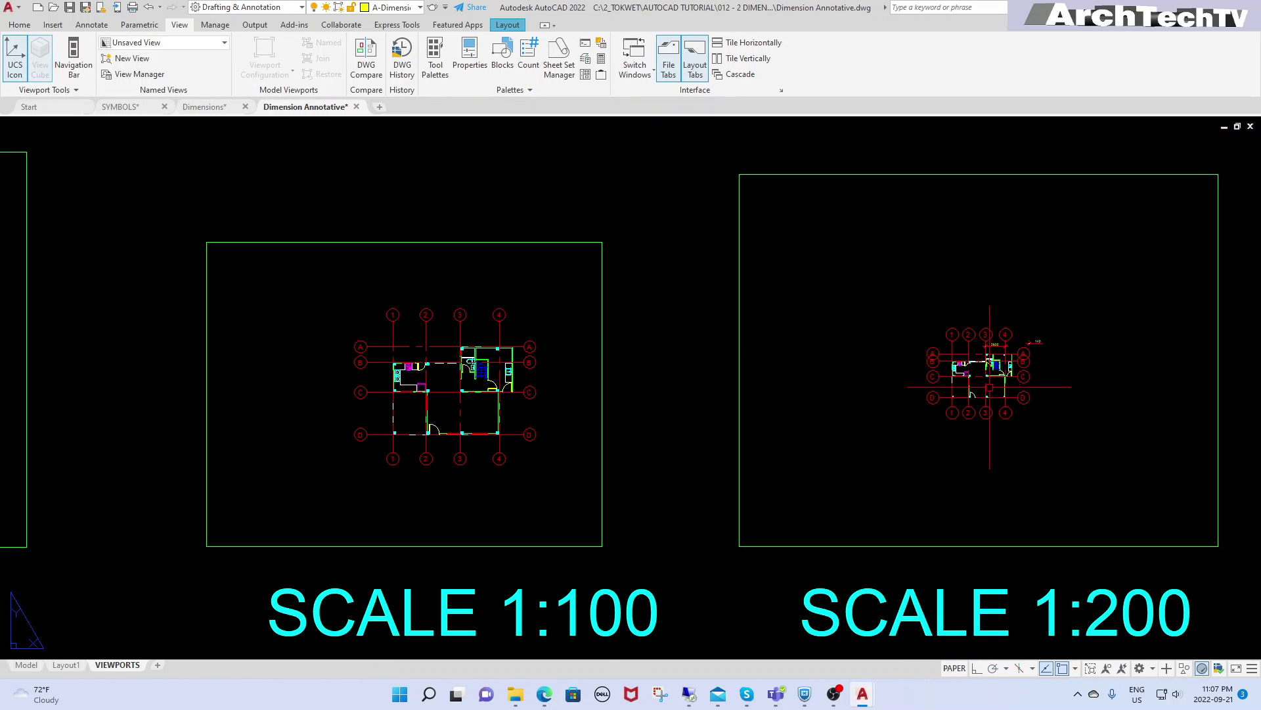
pyautogui.doubleClick(965, 391)
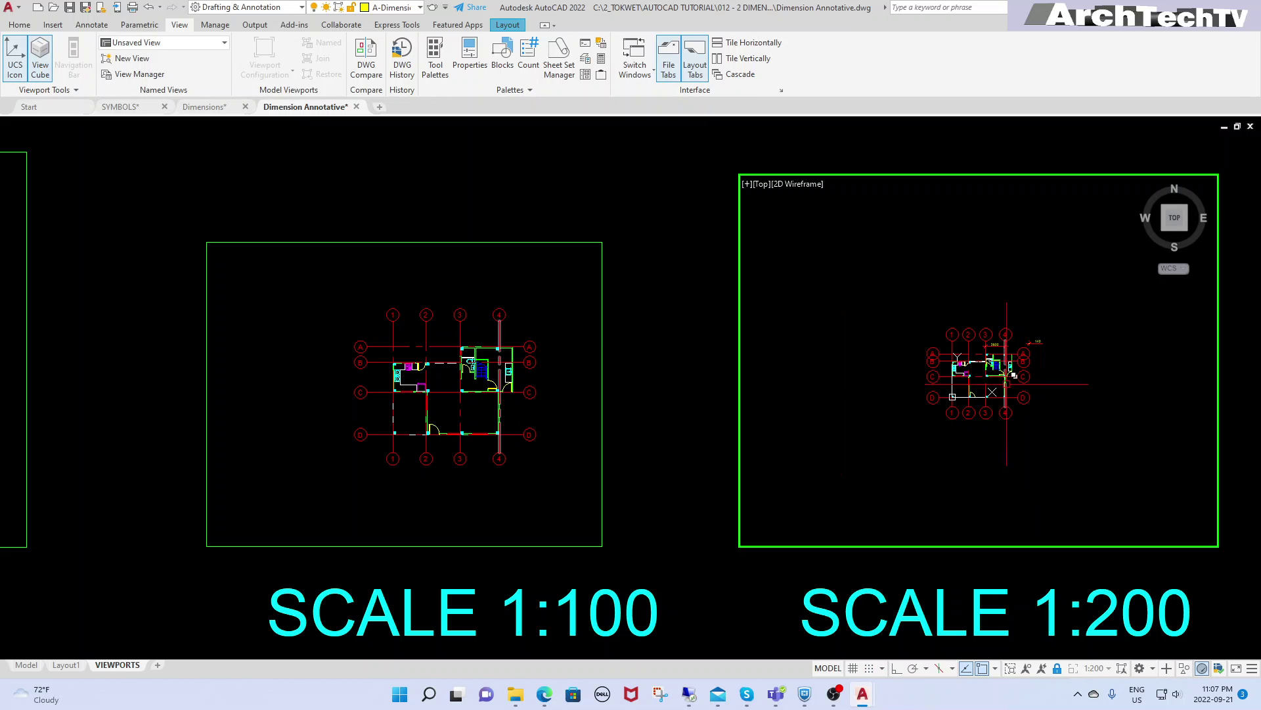
pyautogui.click(996, 344)
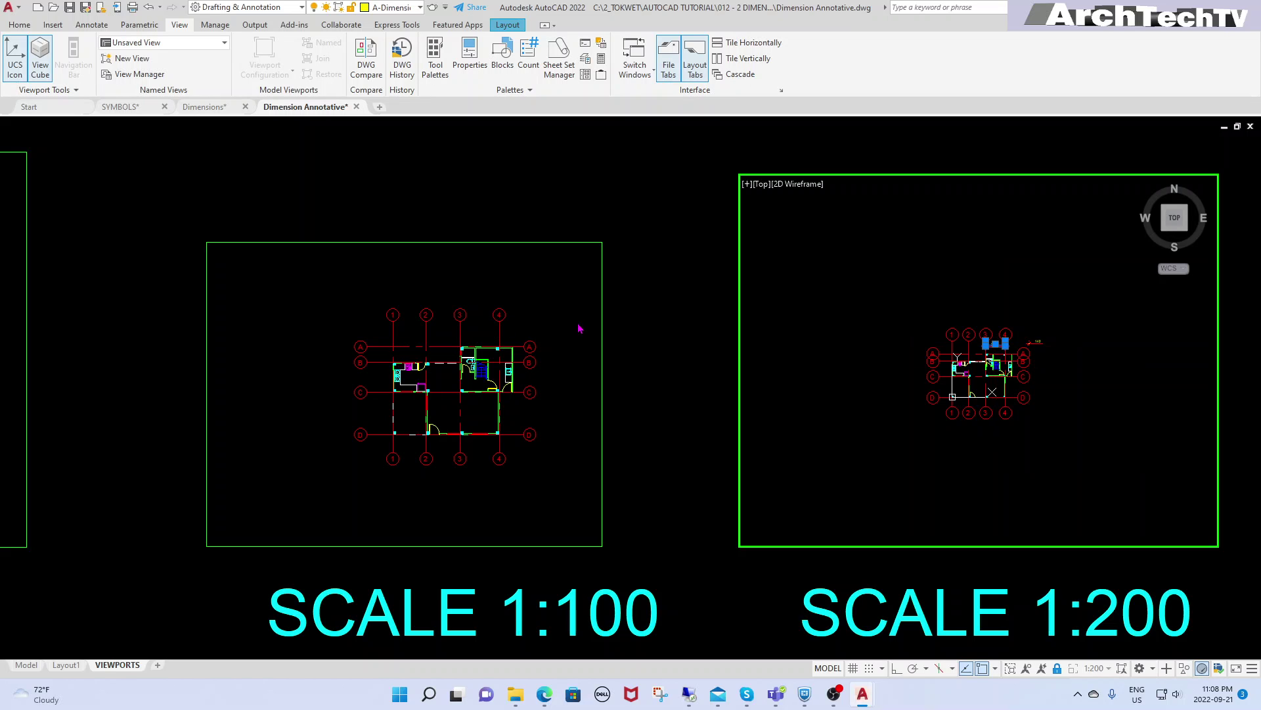
# Add the 1:100 annotation scale to the 3800 dimension through the Add/Delete Scales list.
pyautogui.rightClick(997, 349)
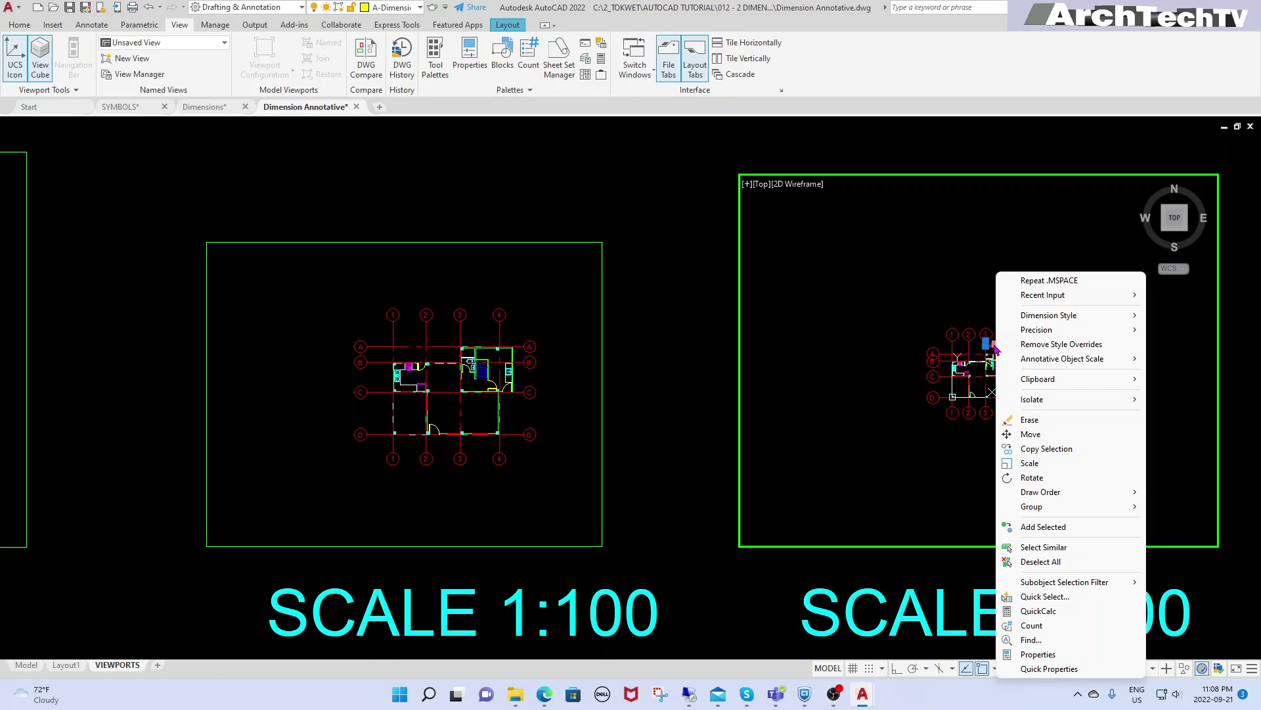
pyautogui.moveTo(1062, 359)
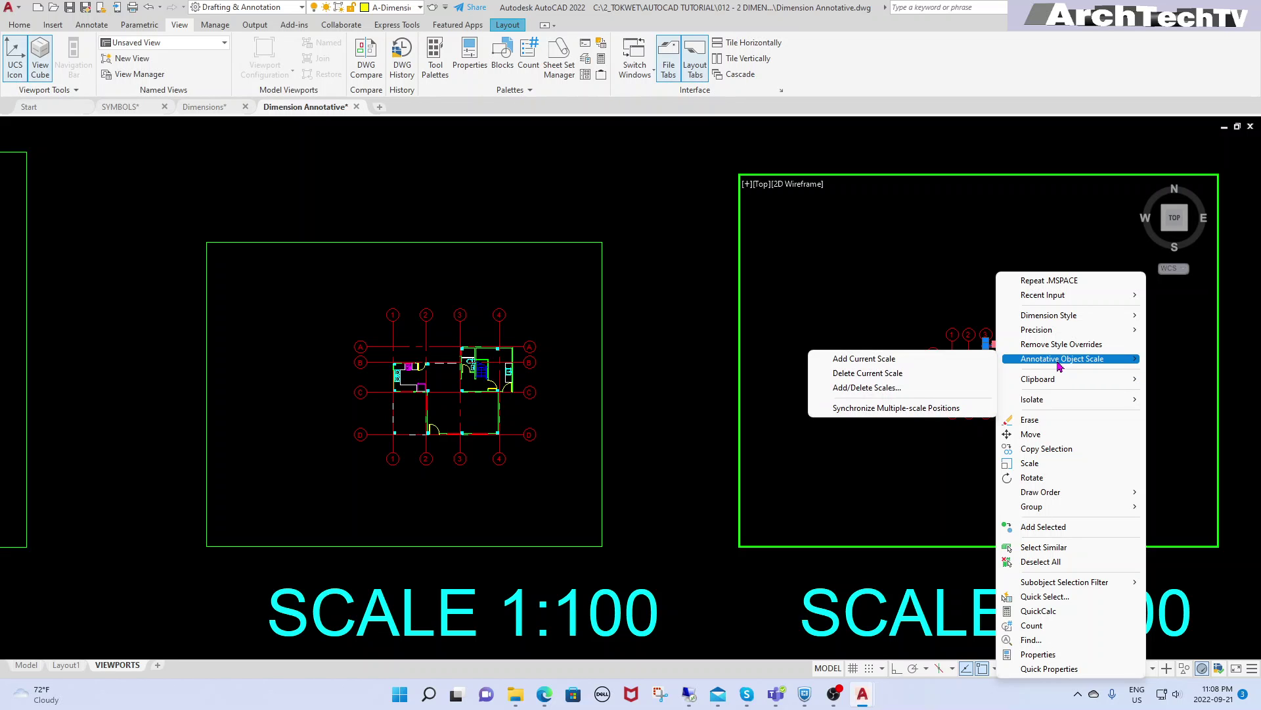
pyautogui.click(892, 389)
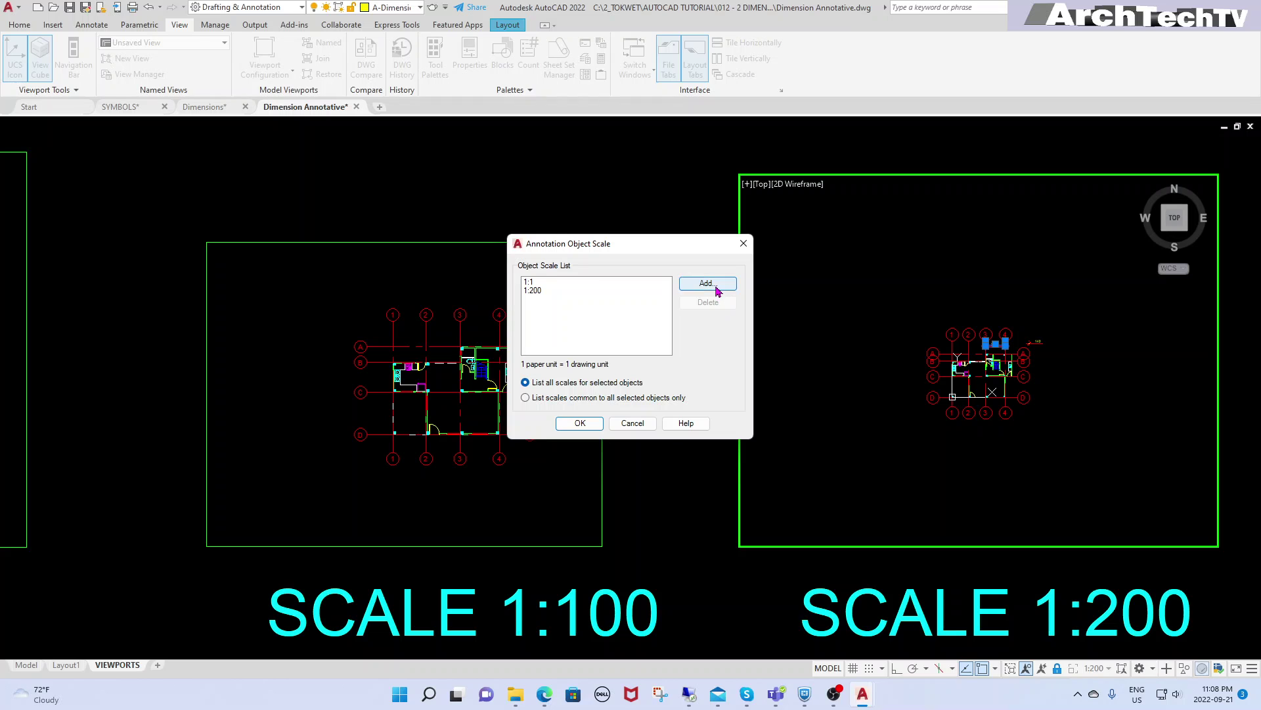
pyautogui.click(715, 286)
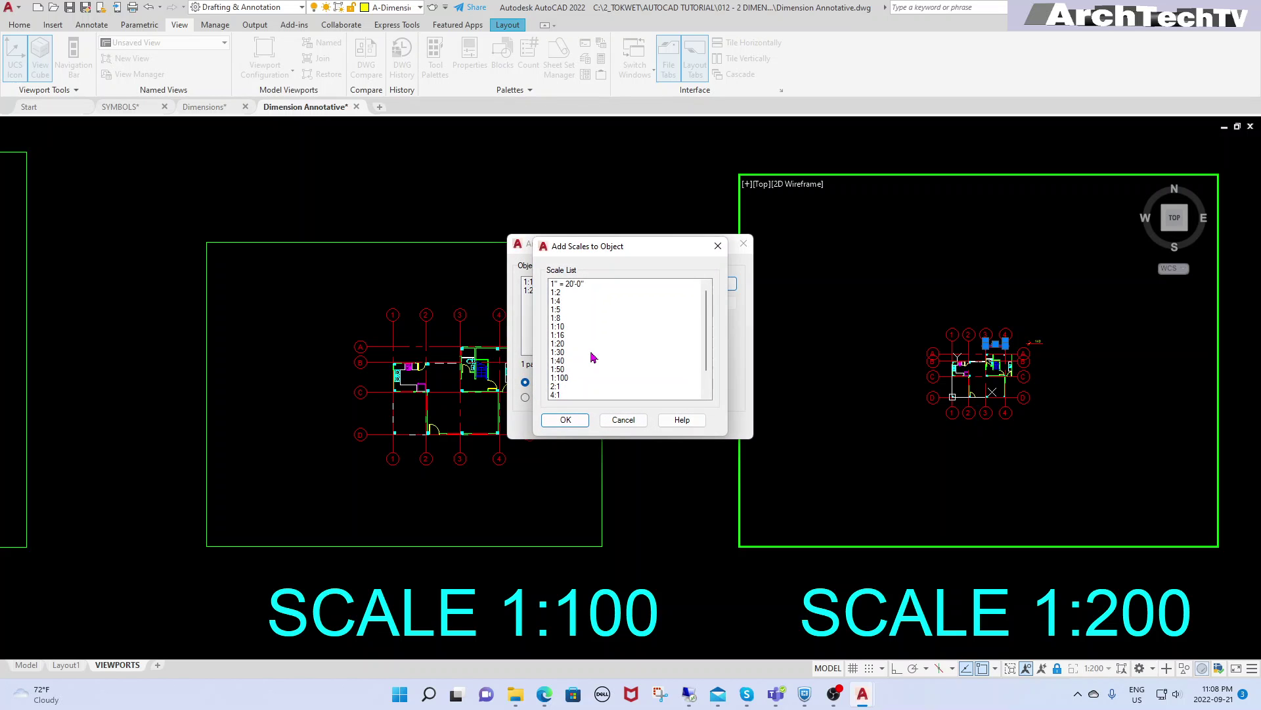
pyautogui.click(566, 379)
pyautogui.click(568, 420)
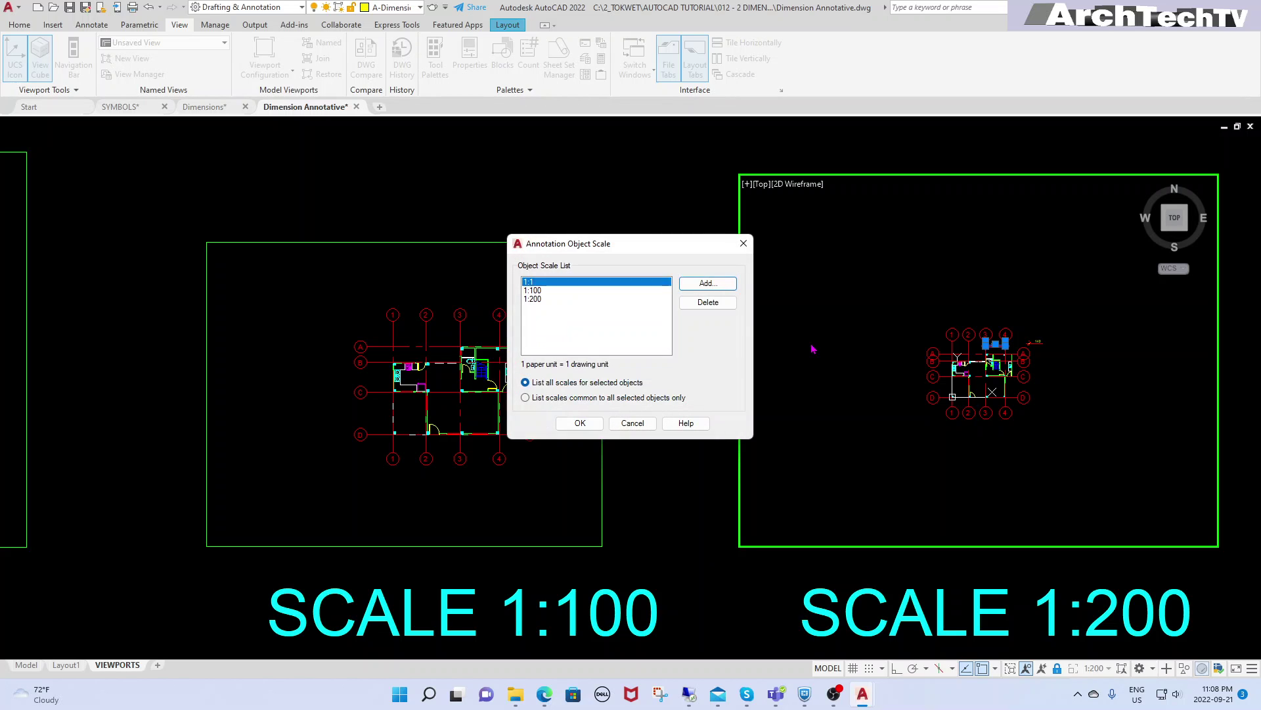
pyautogui.click(575, 426)
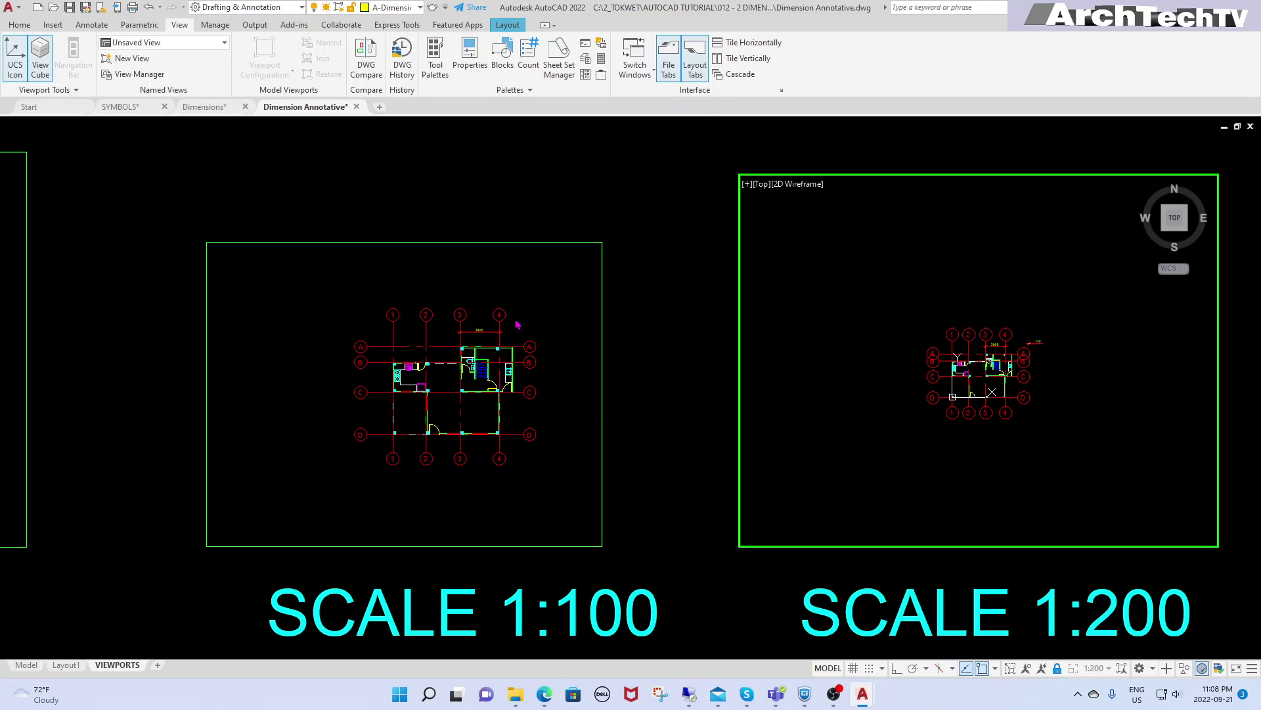
# Turn Annotation Visibility on in paper space and pan to check the 3800 dimension in each viewport.
pyautogui.doubleClick(575, 219)
pyautogui.scroll(5, 476, 331)
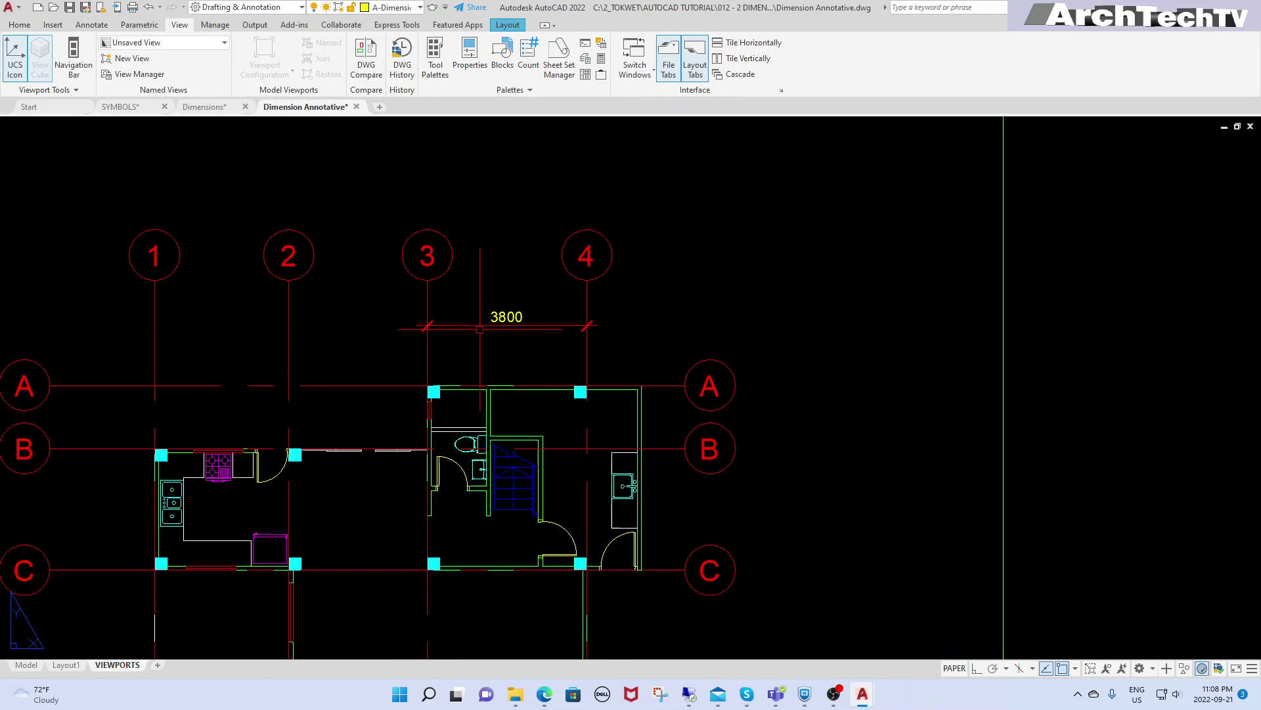
pyautogui.scroll(-3, 516, 338)
pyautogui.scroll(-3, 519, 335)
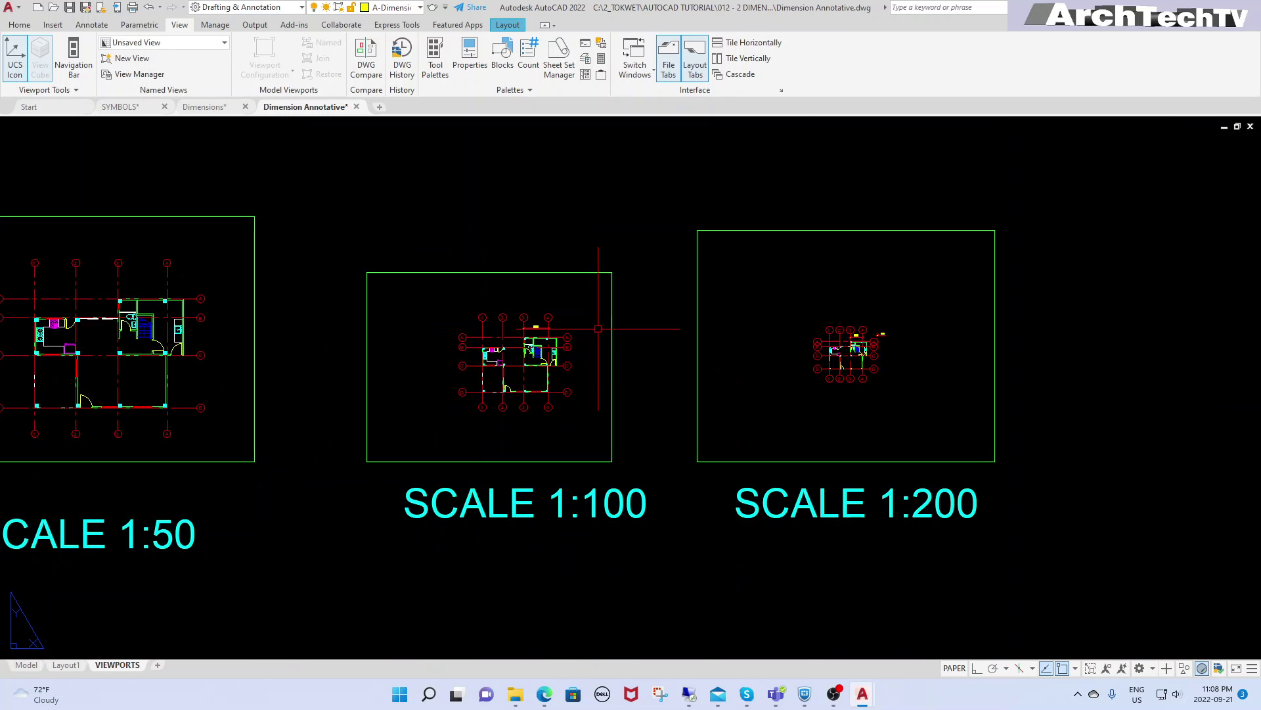
pyautogui.click(1107, 668)
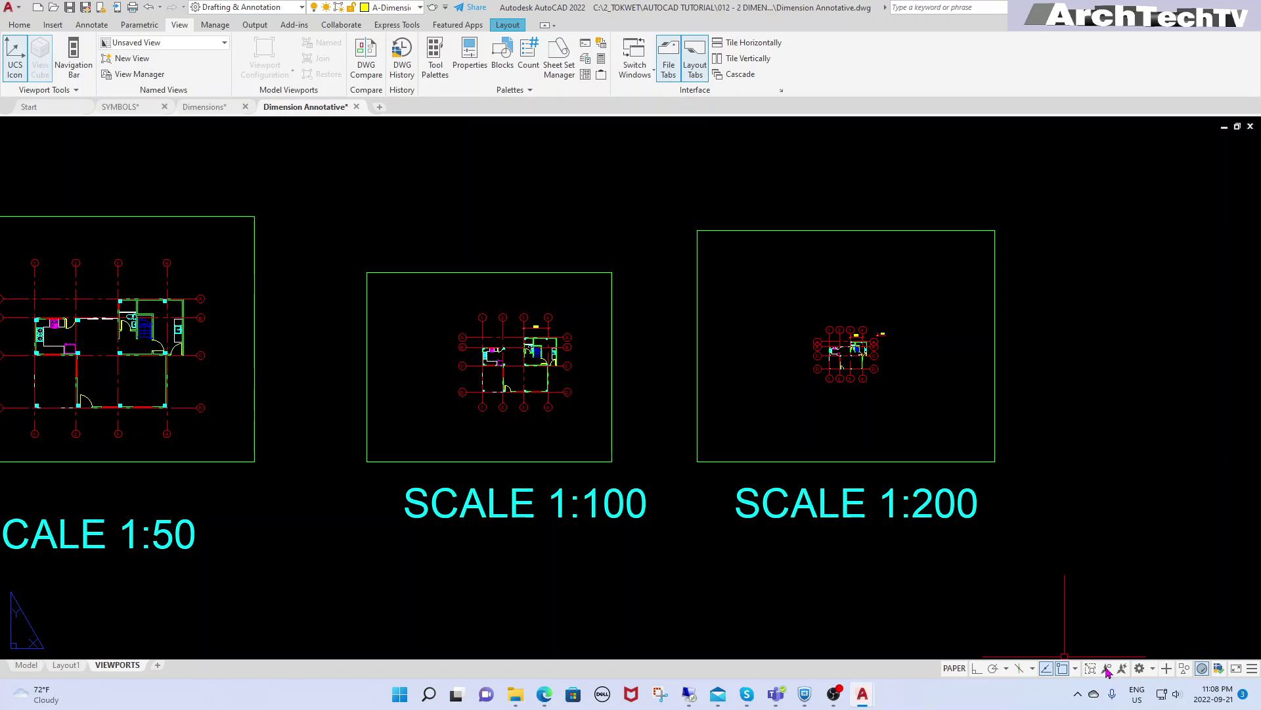
pyautogui.scroll(2, 572, 306)
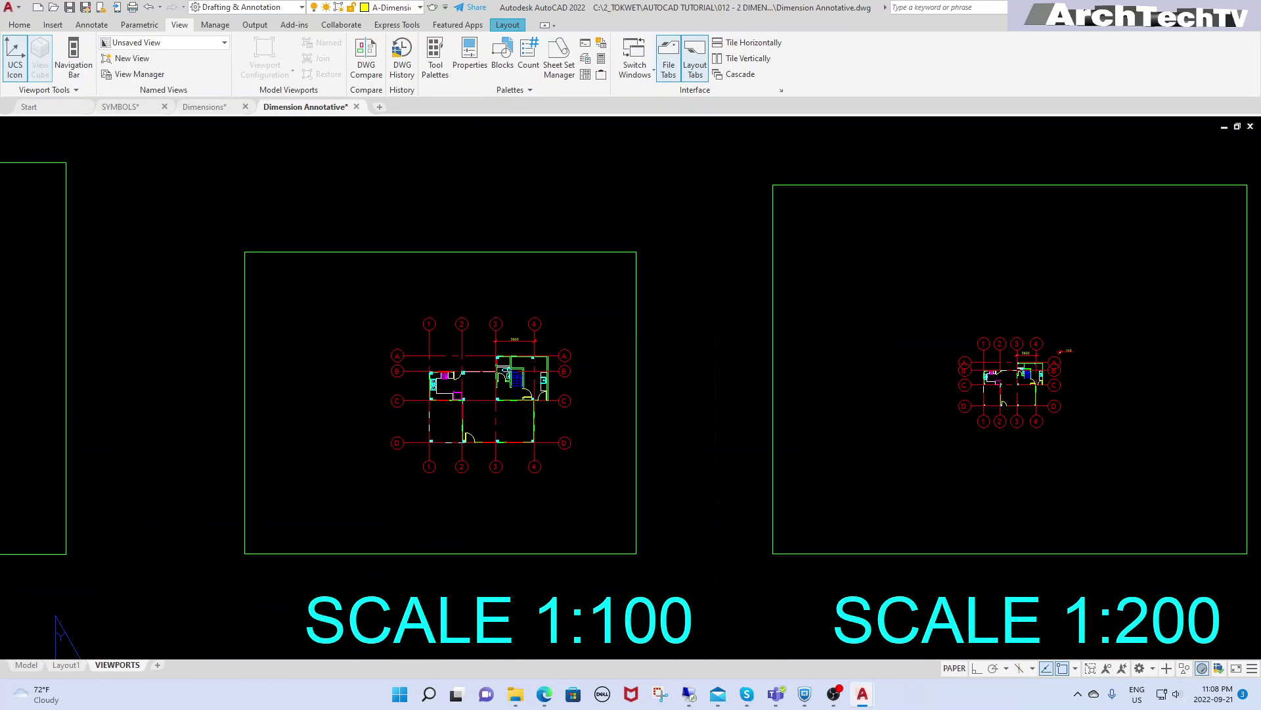
pyautogui.moveTo(515, 328); pyautogui.dragTo(603, 362, button='middle')
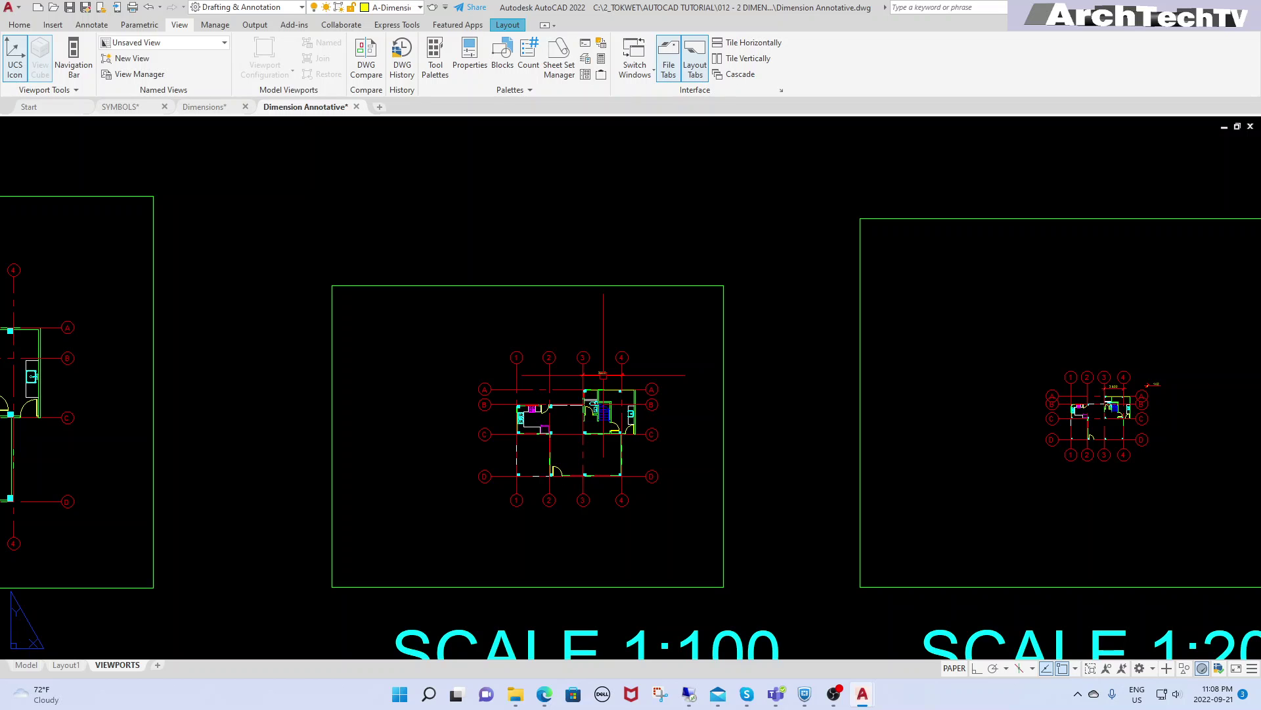
pyautogui.scroll(2, 609, 375)
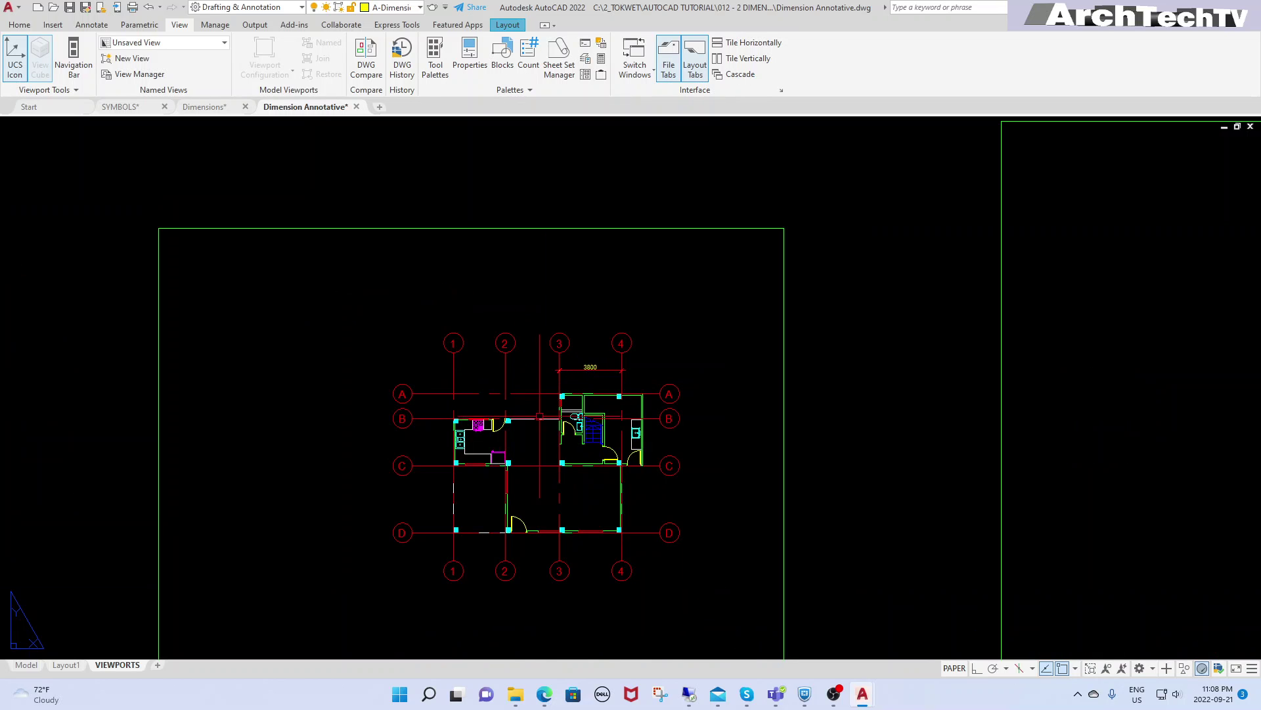
pyautogui.scroll(-4, 461, 398)
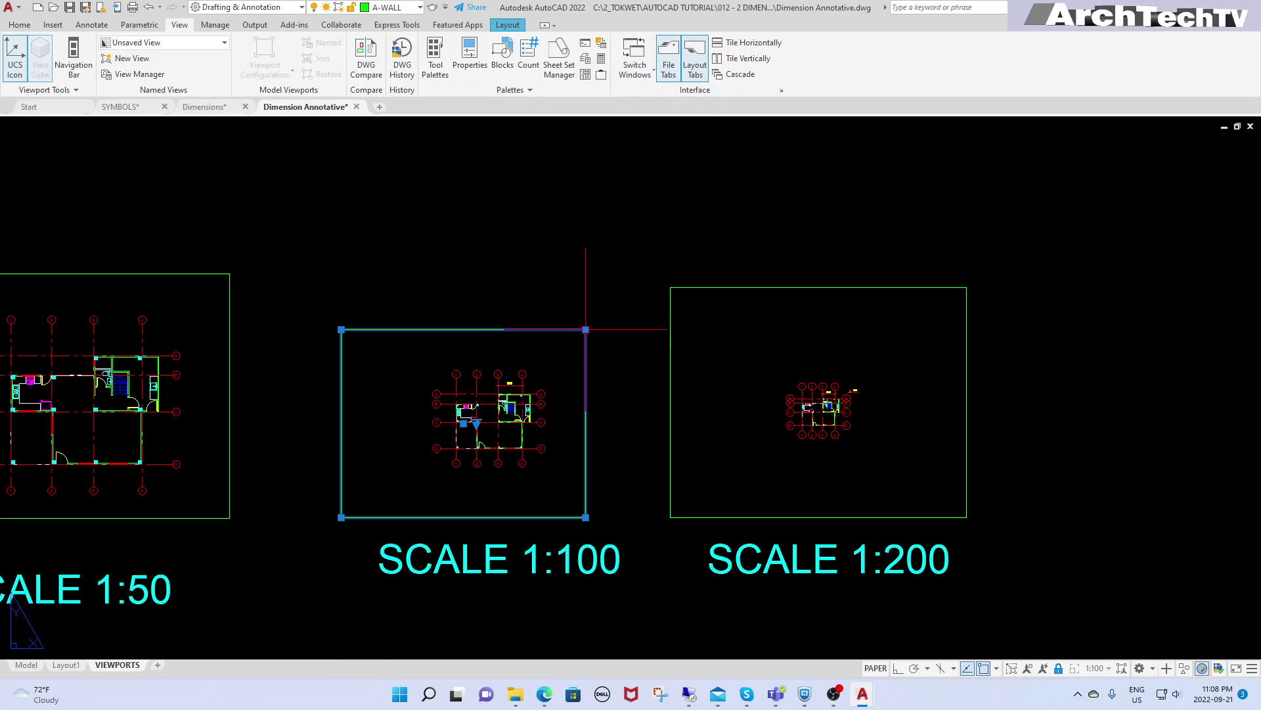
# Copy the 1:100 viewport into the 1:200 viewport frame.
pyautogui.click(593, 310)
pyautogui.click(578, 339)
pyautogui.press('Return')
pyautogui.click(603, 402)
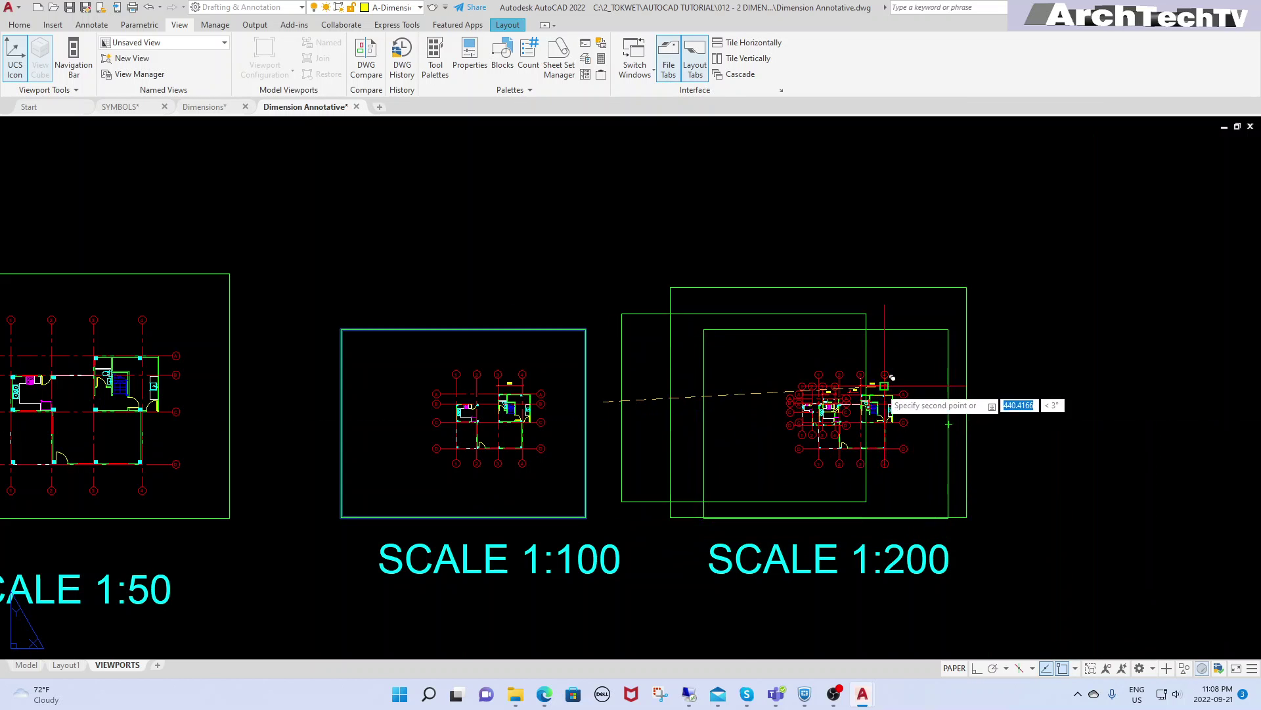
pyautogui.scroll(3, 884, 374)
pyautogui.scroll(-3, 881, 368)
pyautogui.click(935, 379)
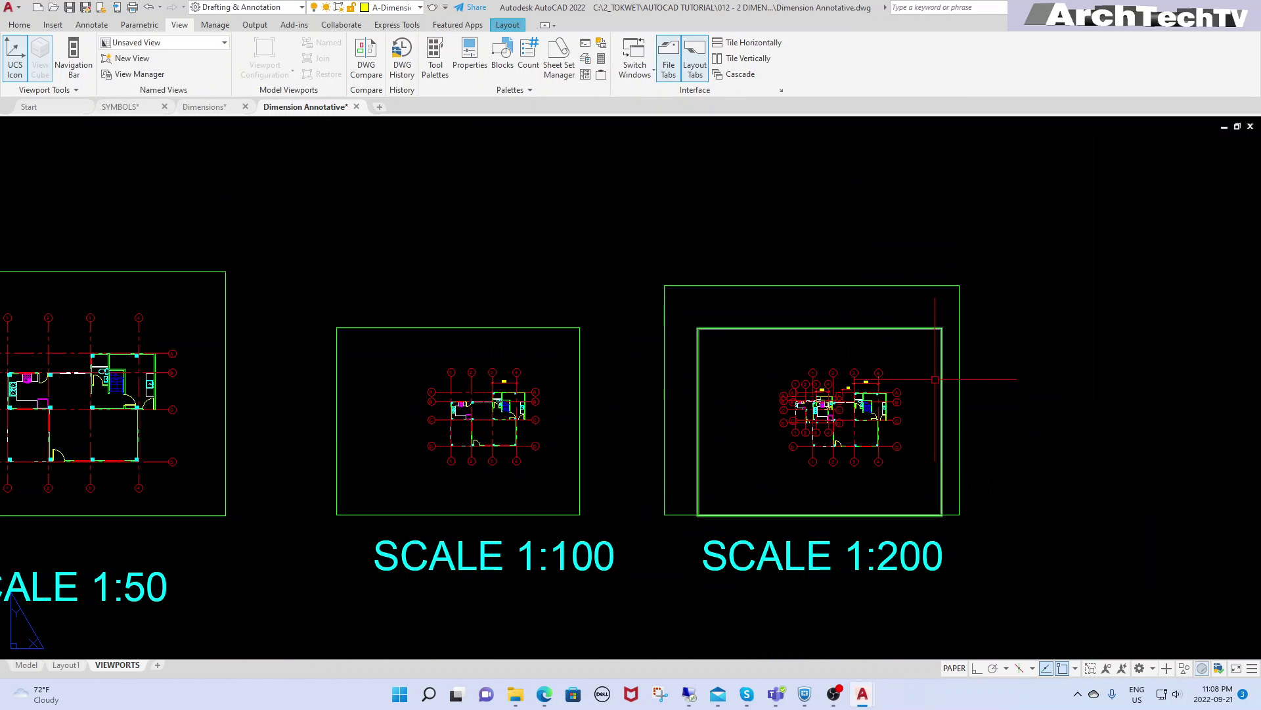
# Shrink the copied viewport from its lower-left corner and move it right and down.
pyautogui.click(928, 328)
pyautogui.click(697, 515)
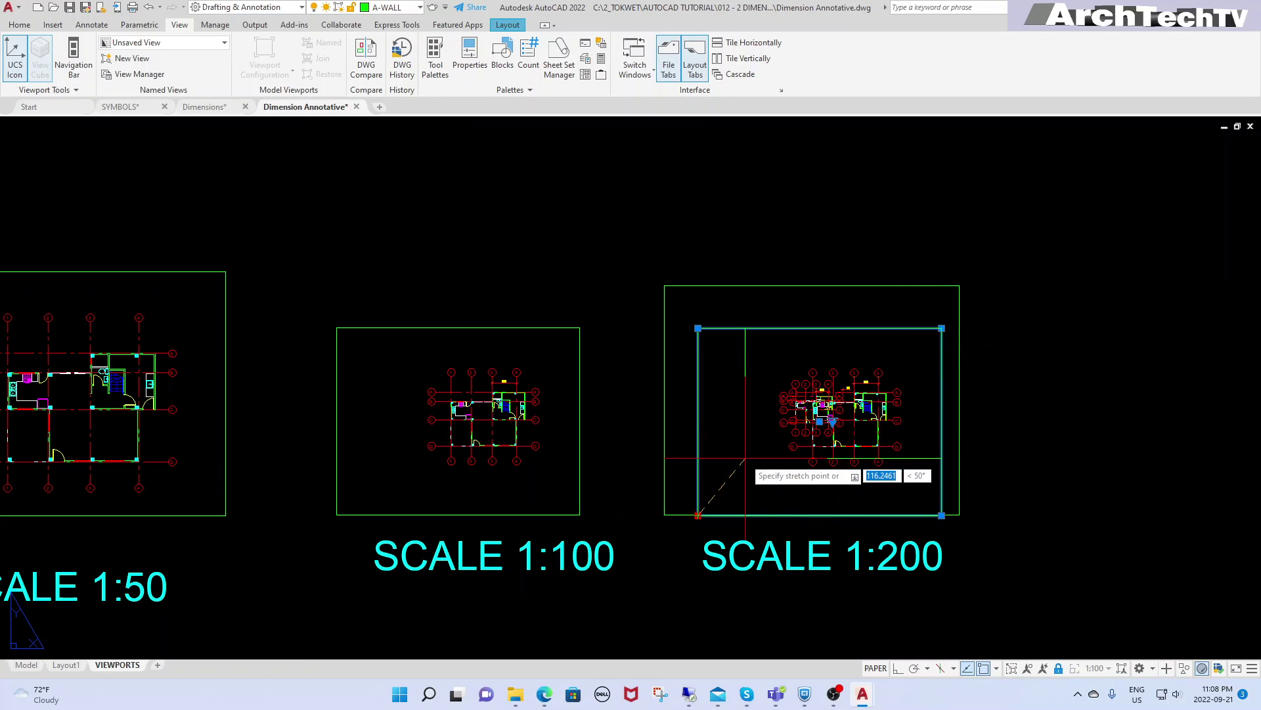
pyautogui.click(758, 459)
pyautogui.press('Escape')
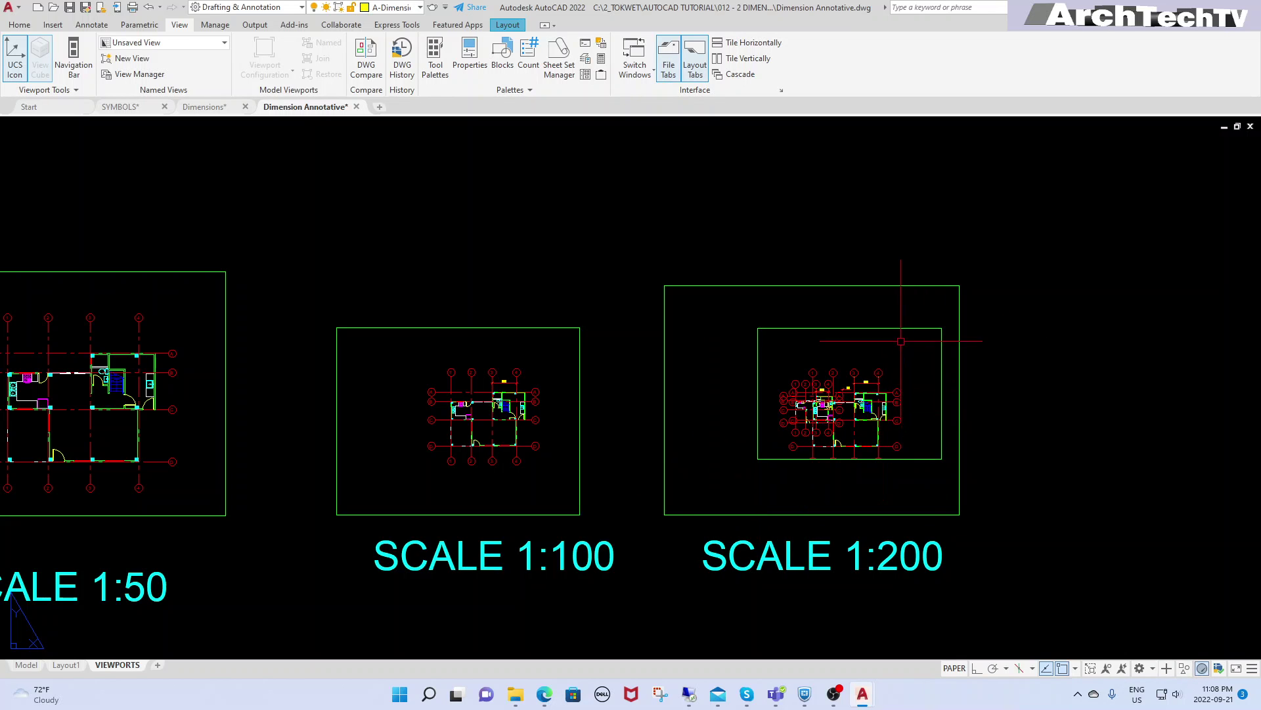
pyautogui.scroll(4, 903, 337)
pyautogui.press('m')
pyautogui.press('Return')
pyautogui.click(1000, 342)
pyautogui.press('Return')
pyautogui.click(1080, 435)
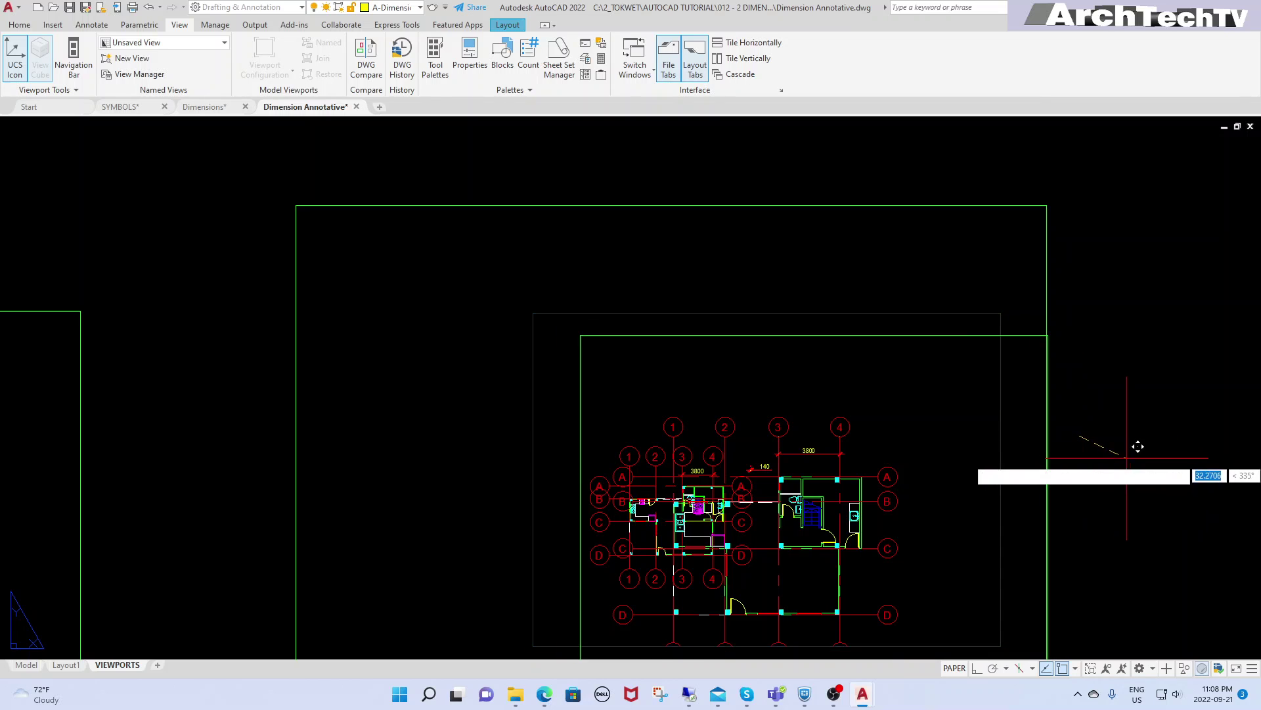
pyautogui.click(1130, 456)
# Enlarge the copied viewport up and right, then move it up and left.
pyautogui.click(1025, 334)
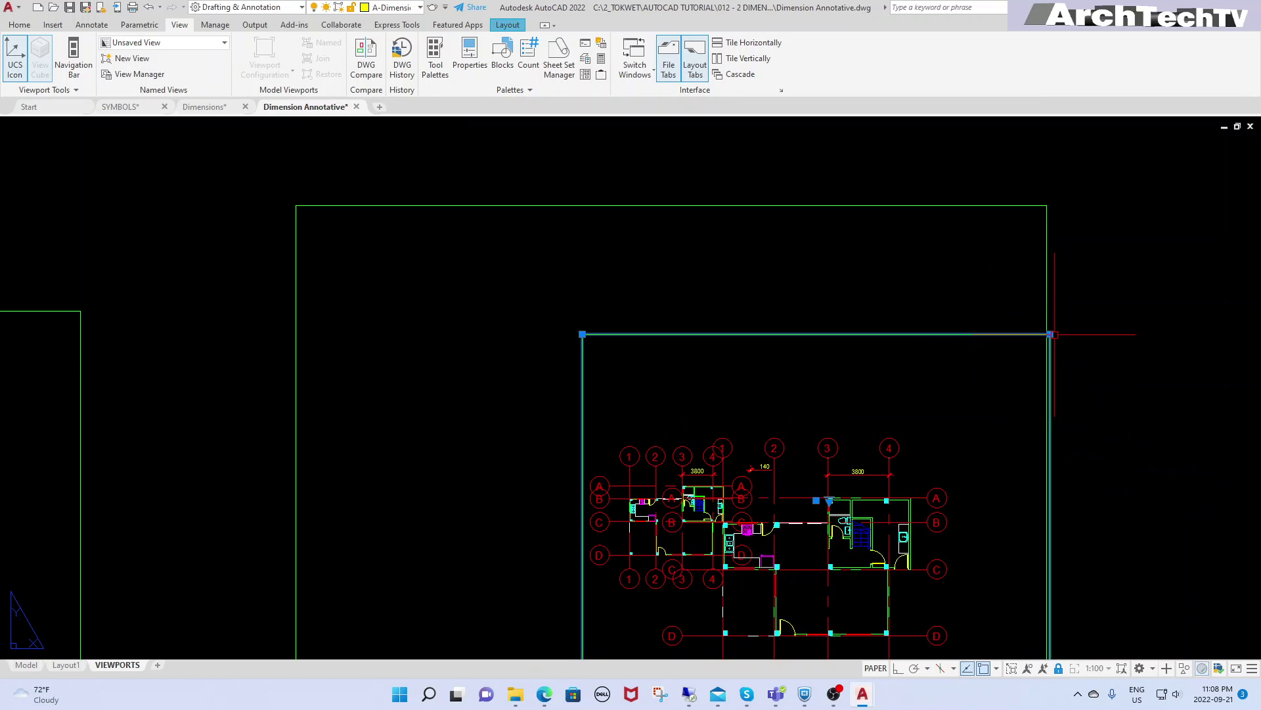
pyautogui.click(1050, 333)
pyautogui.click(1122, 320)
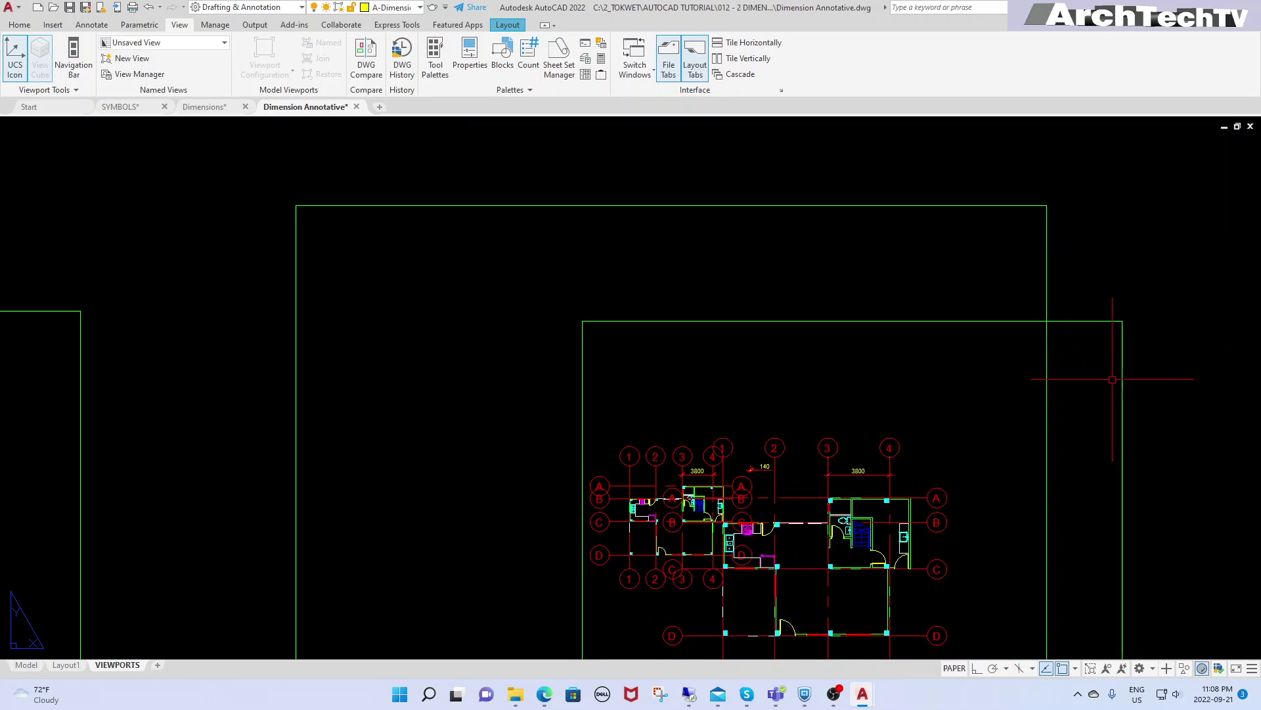
pyautogui.press('m')
pyautogui.press('Return')
pyautogui.click(1004, 371)
pyautogui.click(961, 348)
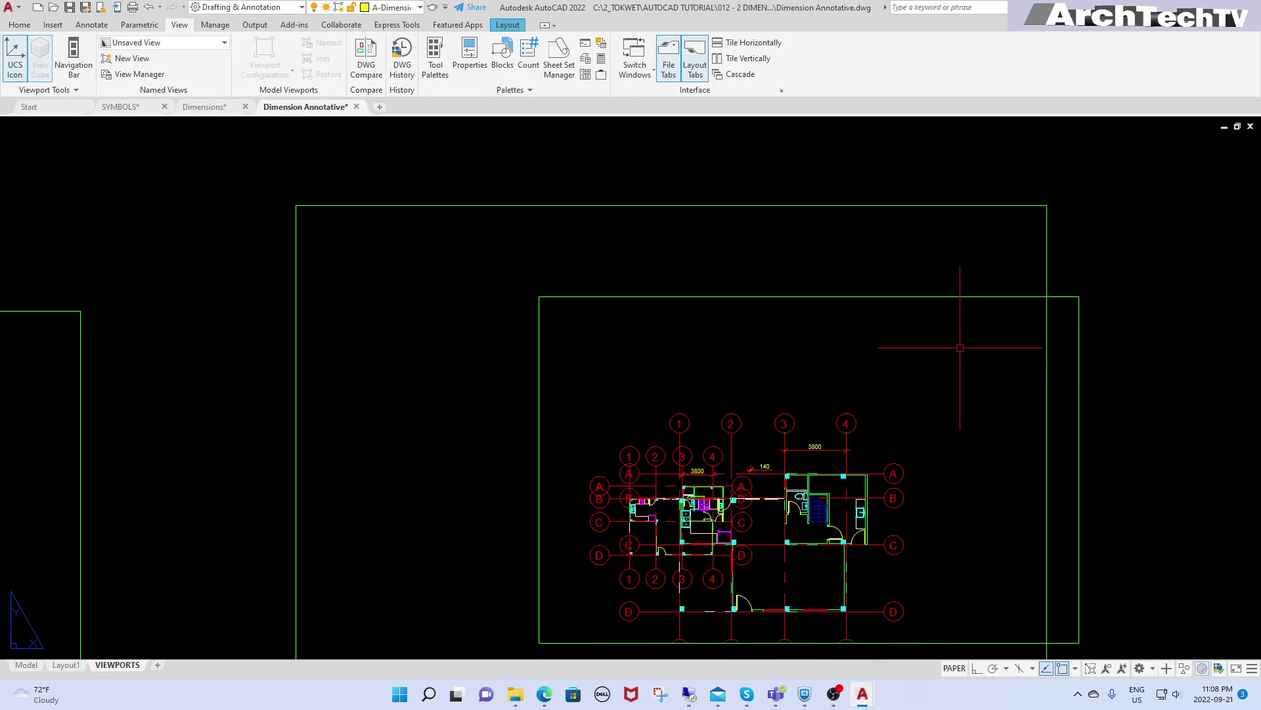
# Cut the extra viewport down to a strip above the plan and shift it up-left.
pyautogui.click(900, 321)
pyautogui.scroll(-3, 864, 266)
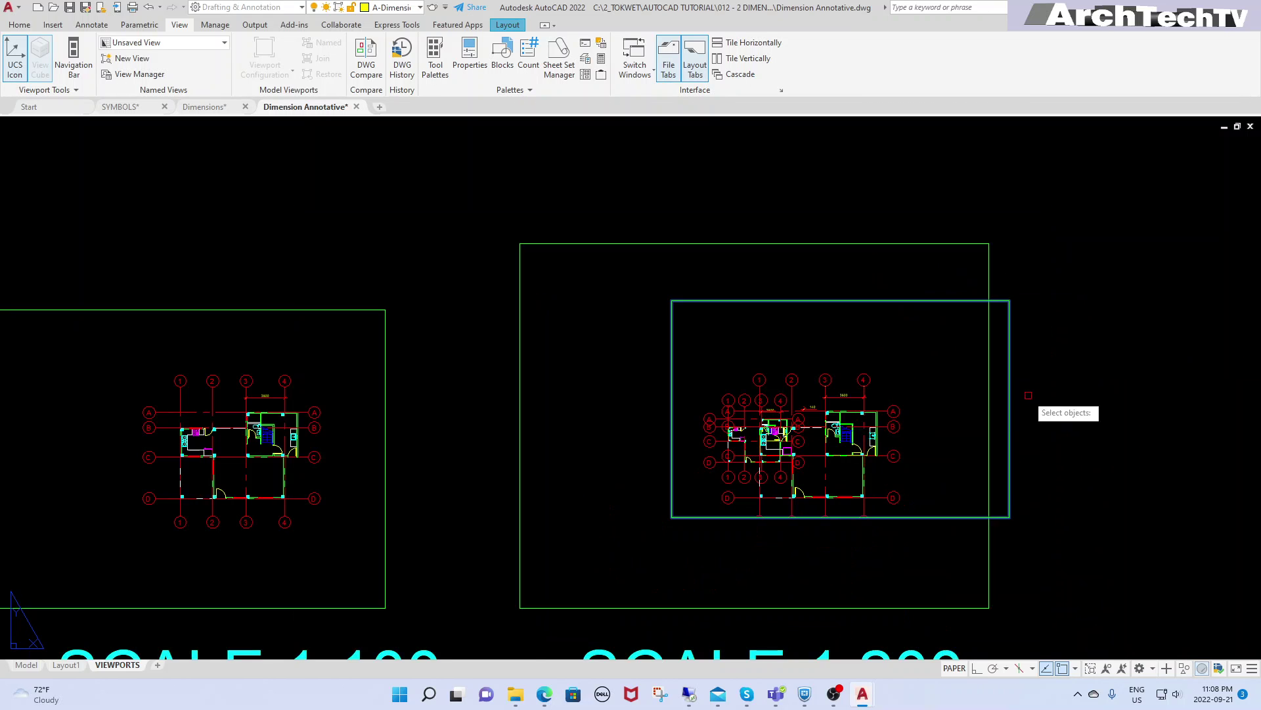
pyautogui.click(1002, 519)
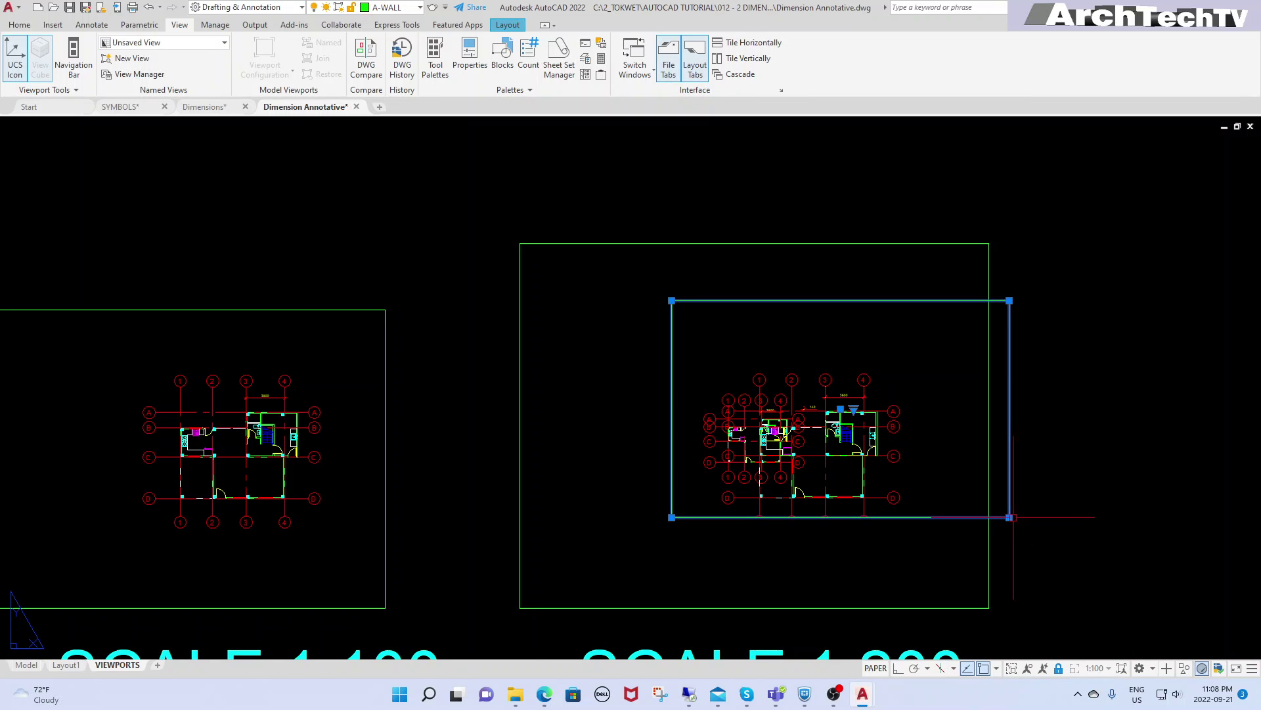
pyautogui.click(1009, 518)
pyautogui.click(1061, 409)
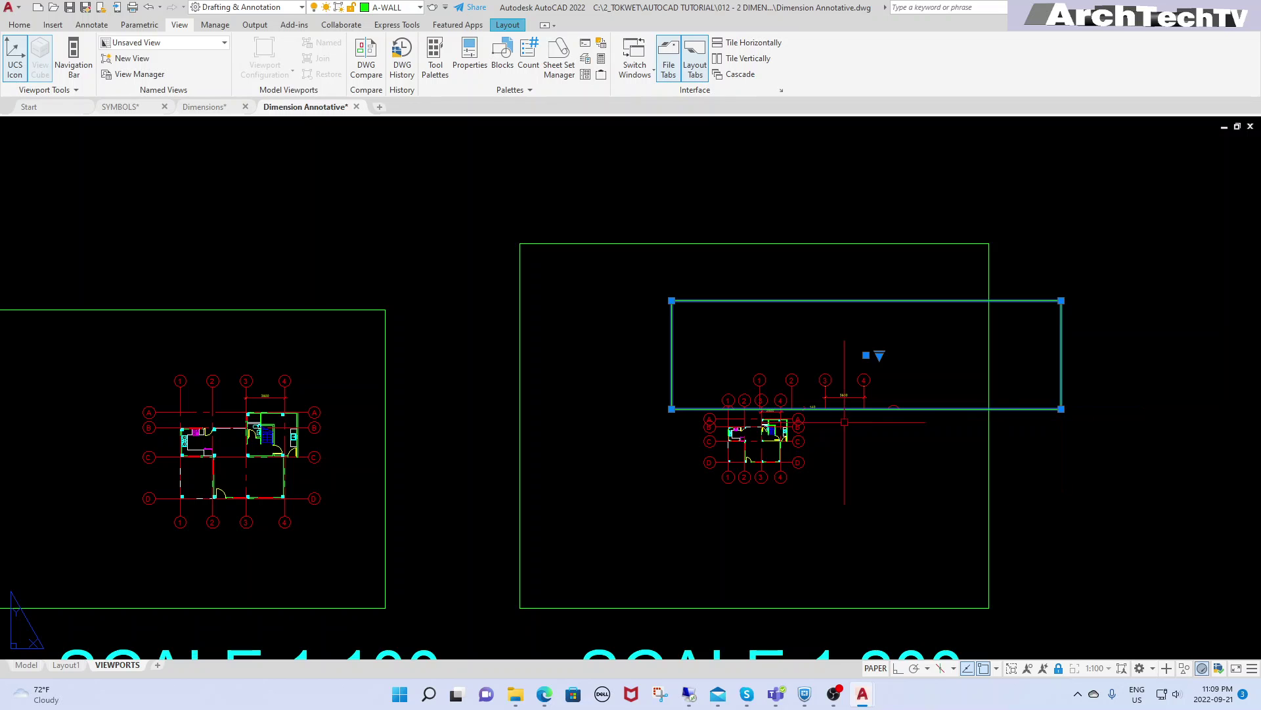
pyautogui.press('Escape')
pyautogui.press('Return')
pyautogui.click(882, 301)
pyautogui.press('Return')
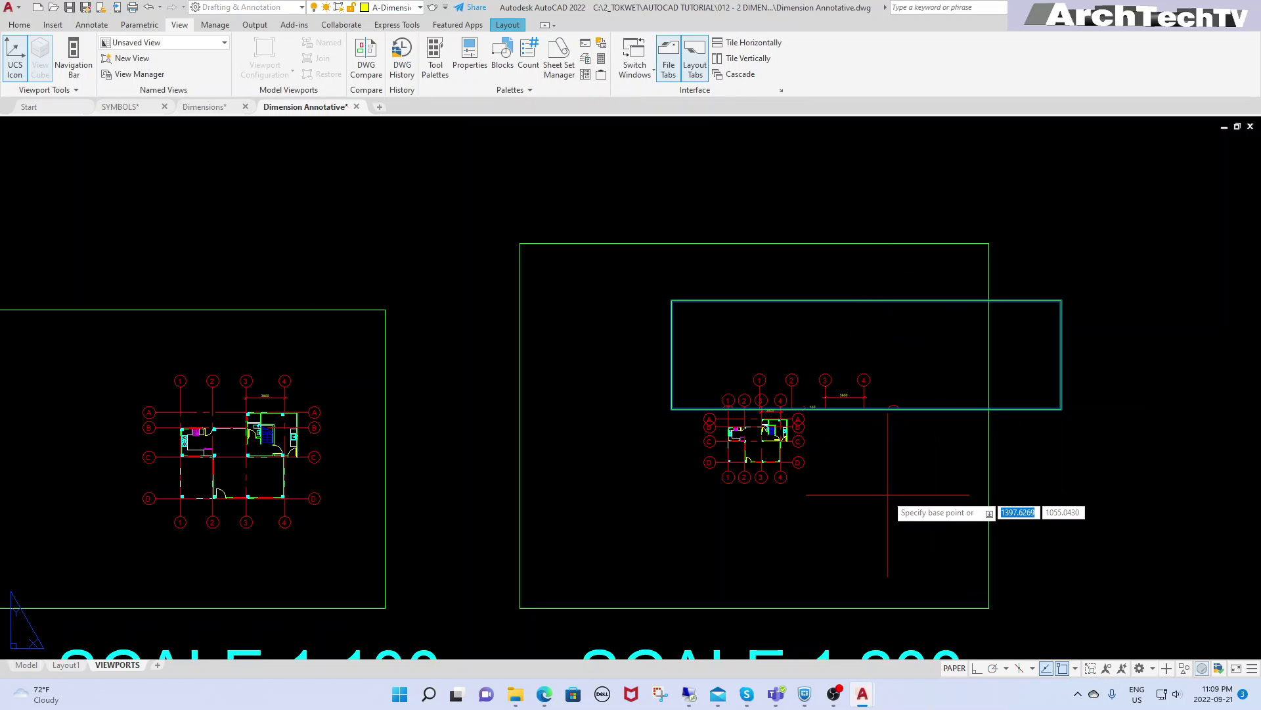
pyautogui.click(879, 484)
pyautogui.click(862, 456)
pyautogui.scroll(6, 814, 383)
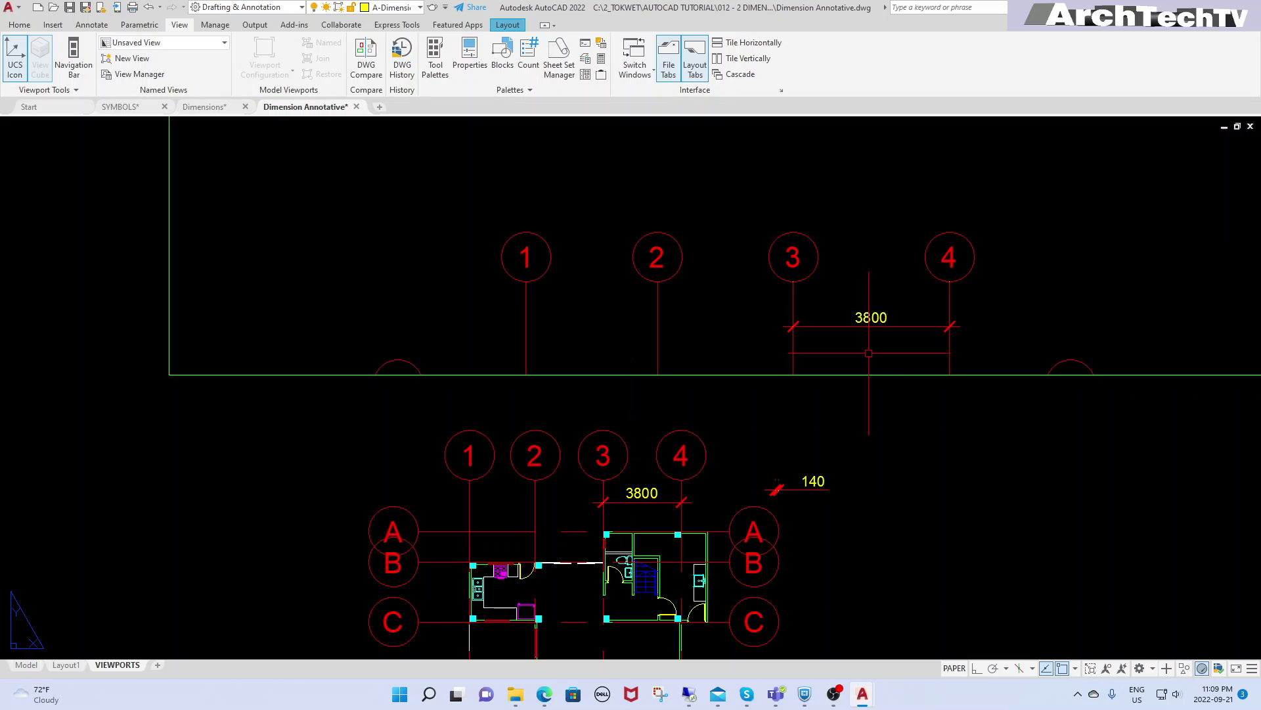
# Inspect and select the 3800 dimension from inside the strip viewport's model space.
pyautogui.doubleClick(888, 293)
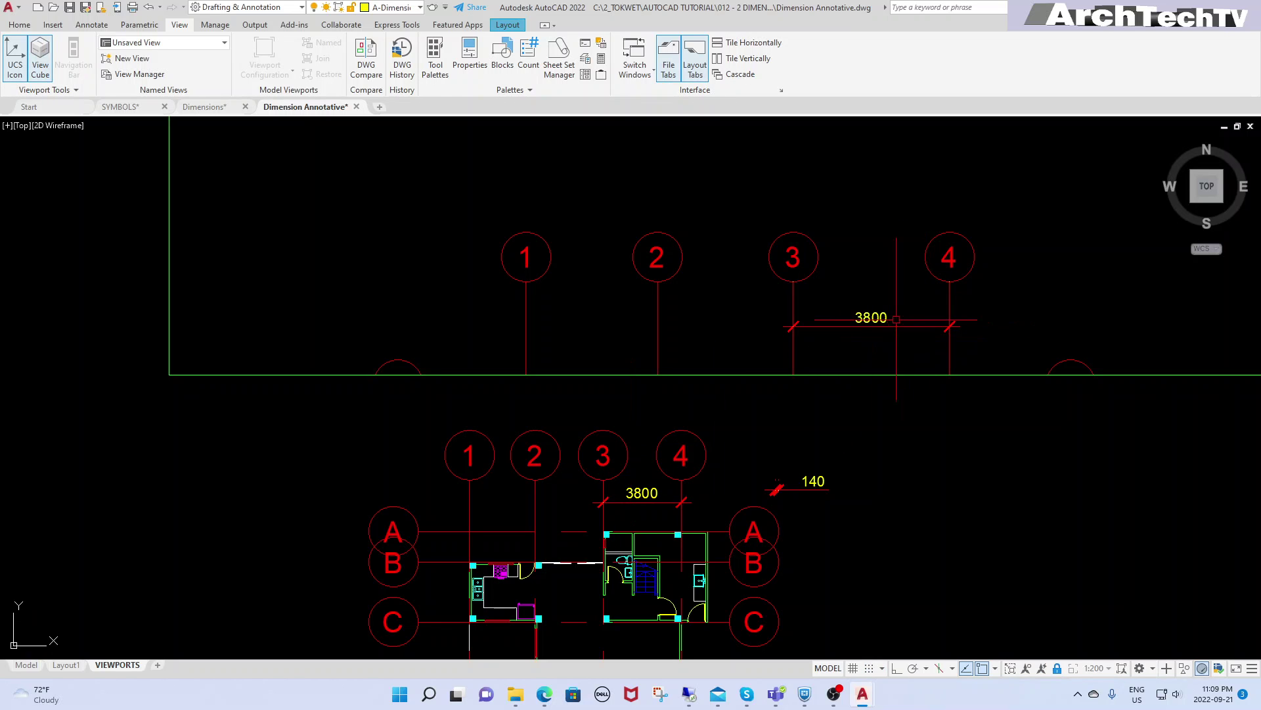
pyautogui.click(885, 318)
pyautogui.click(879, 319)
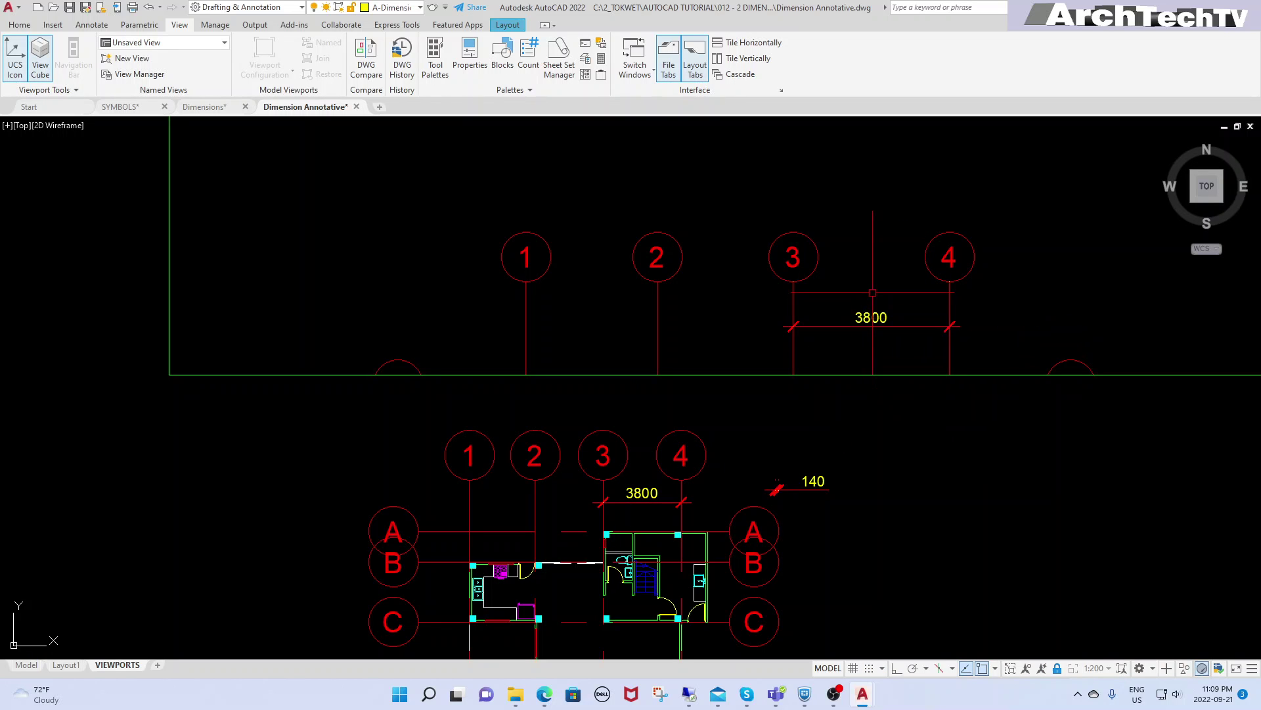
pyautogui.click(868, 318)
pyautogui.click(868, 319)
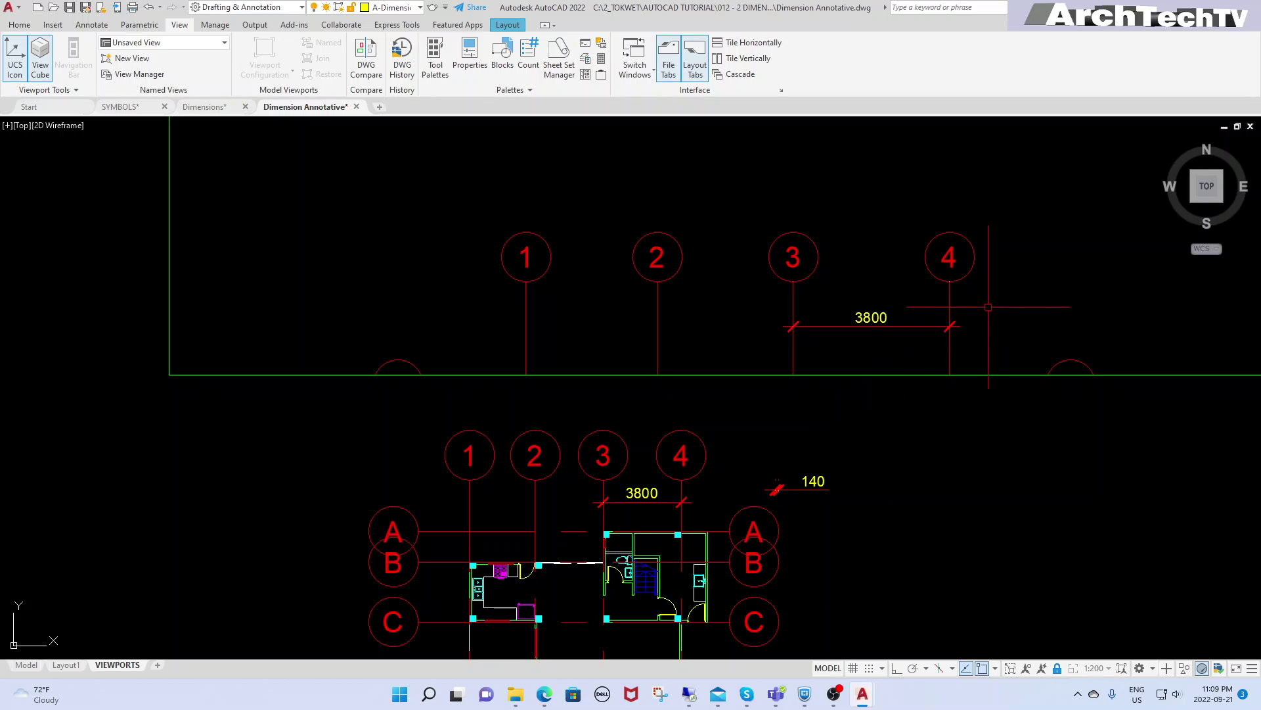
pyautogui.click(1236, 668)
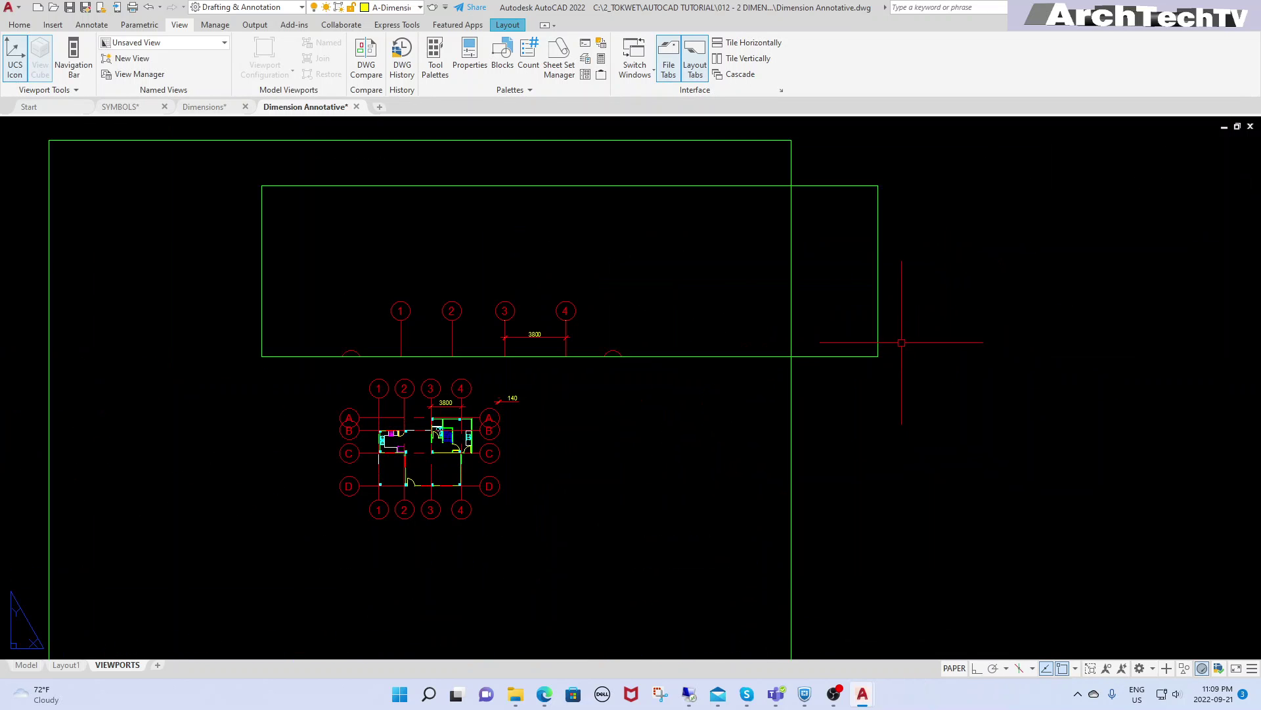
pyautogui.doubleClick(446, 355)
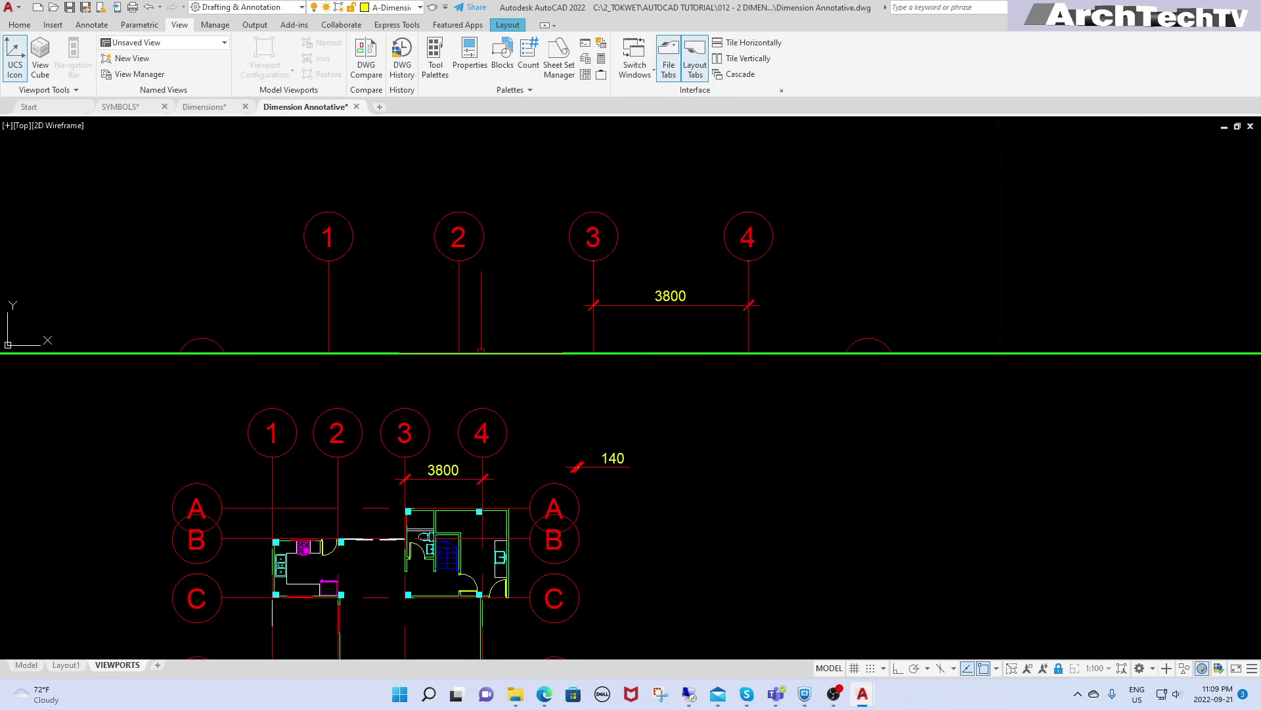
pyautogui.click(670, 298)
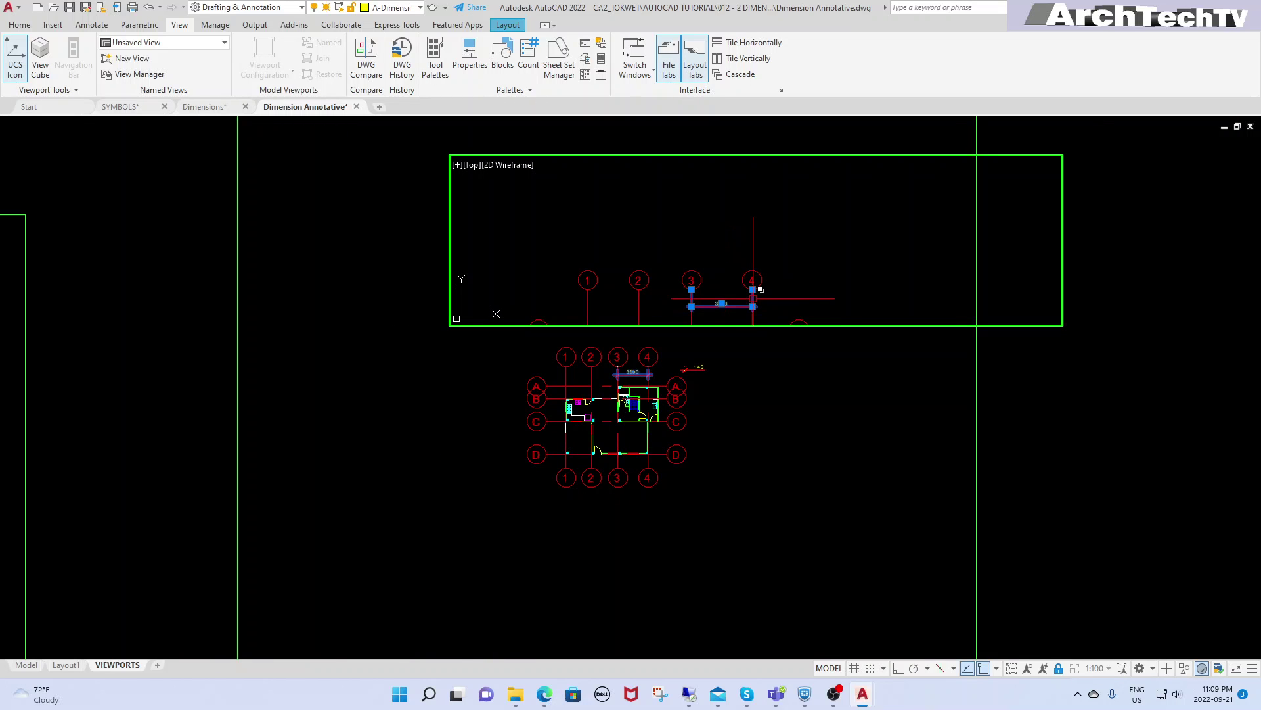
pyautogui.scroll(-4, 768, 279)
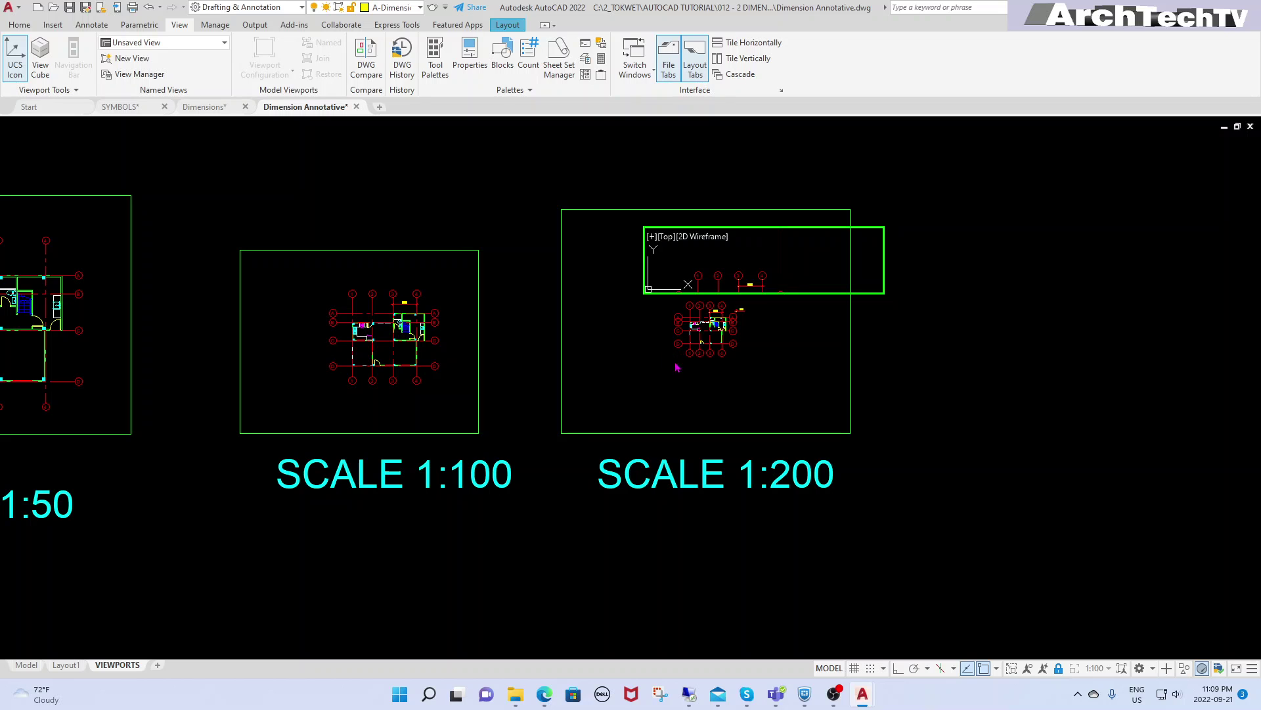
# Return to paper space and delete the small extra viewport.
pyautogui.doubleClick(960, 403)
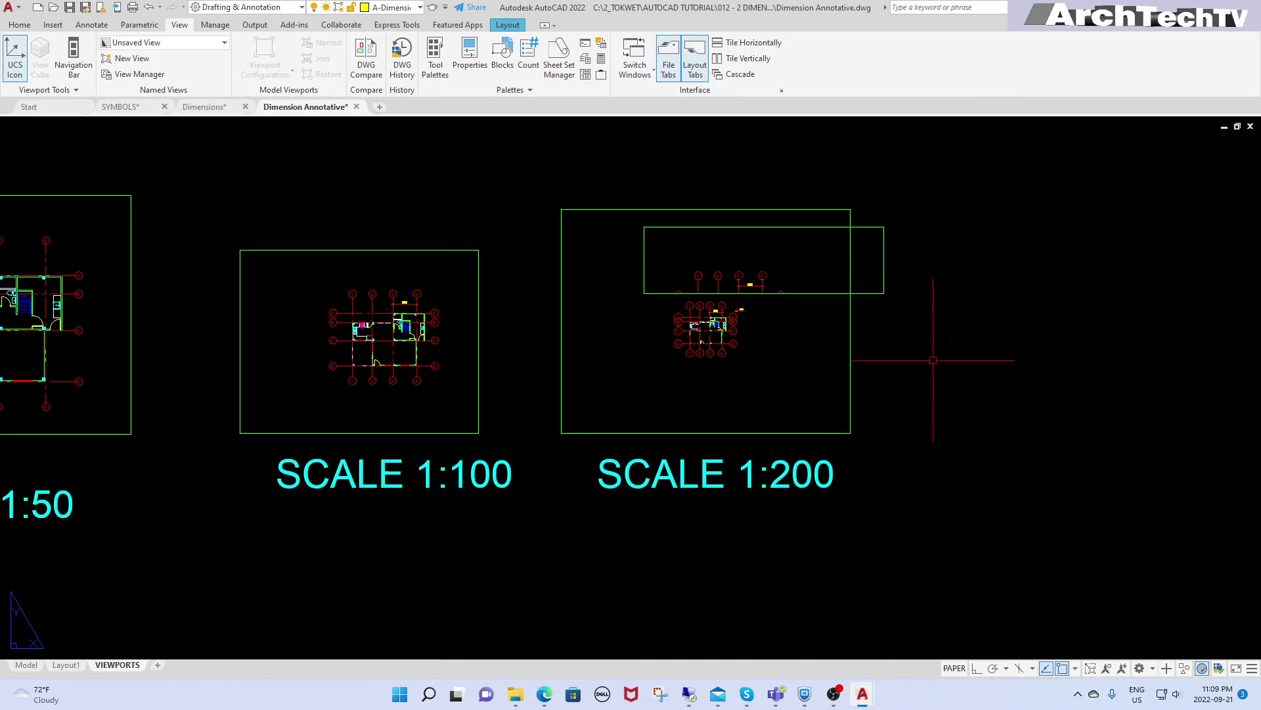
pyautogui.click(885, 263)
pyautogui.press('Delete')
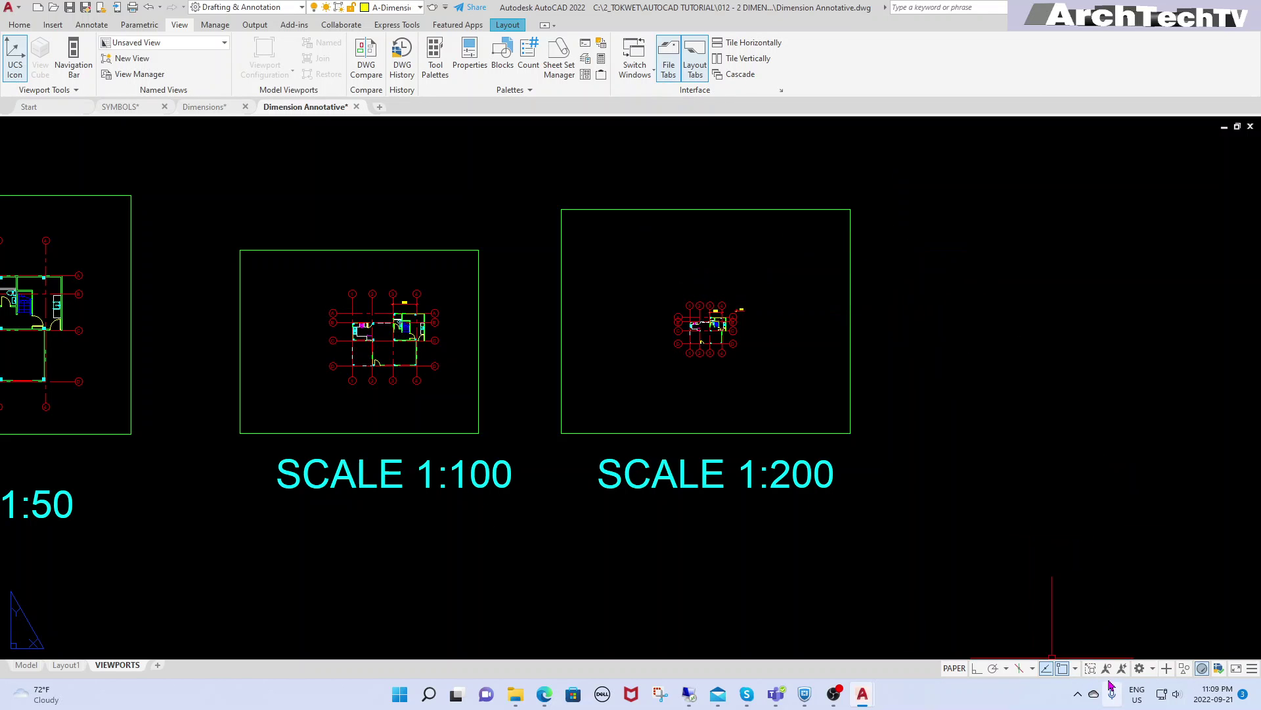
pyautogui.scroll(-5, 1173, 605)
# Enter and leave the 1:100 viewport, then set annotative objects to show at all scales.
pyautogui.scroll(2, 827, 585)
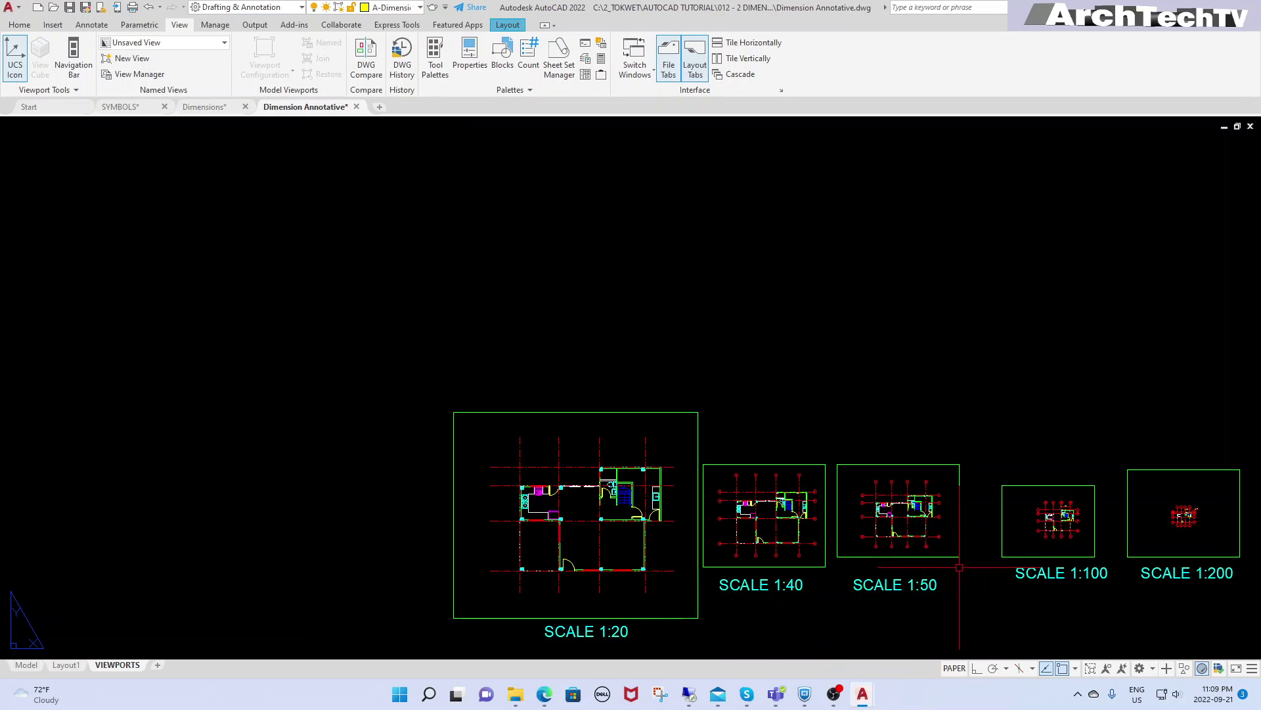
pyautogui.scroll(2, 822, 496)
pyautogui.scroll(3, 771, 433)
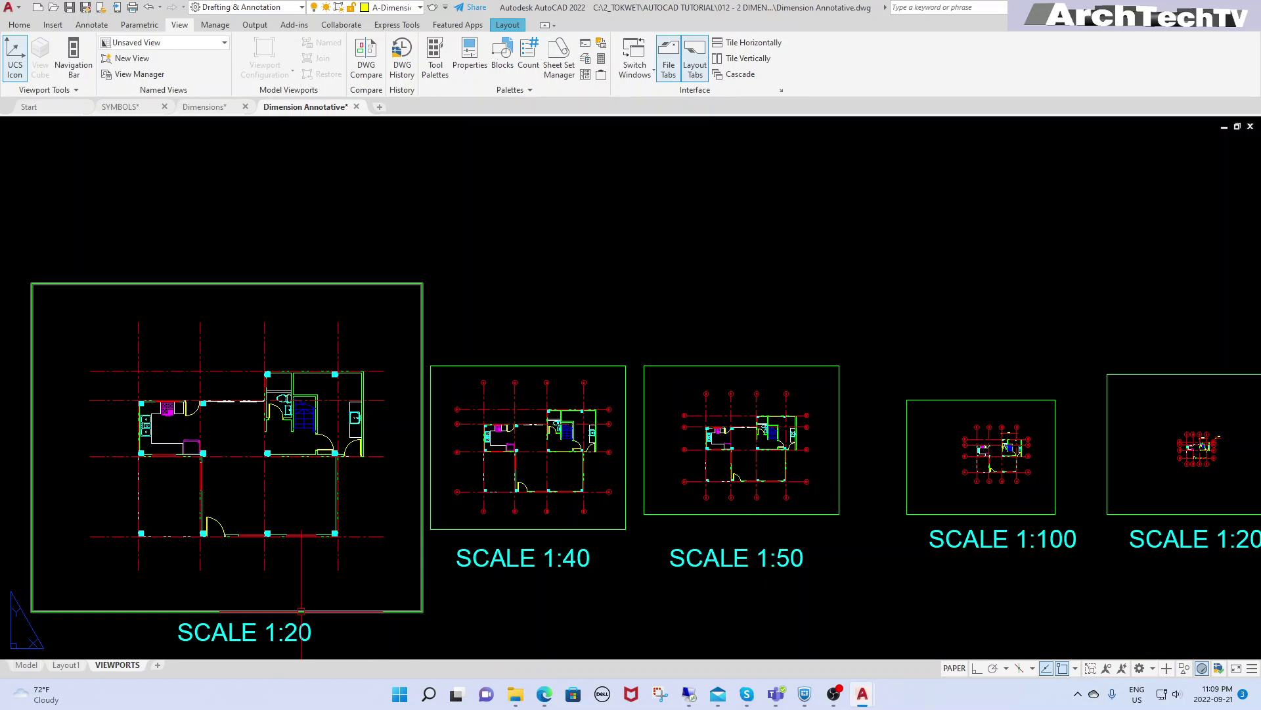
pyautogui.doubleClick(1007, 420)
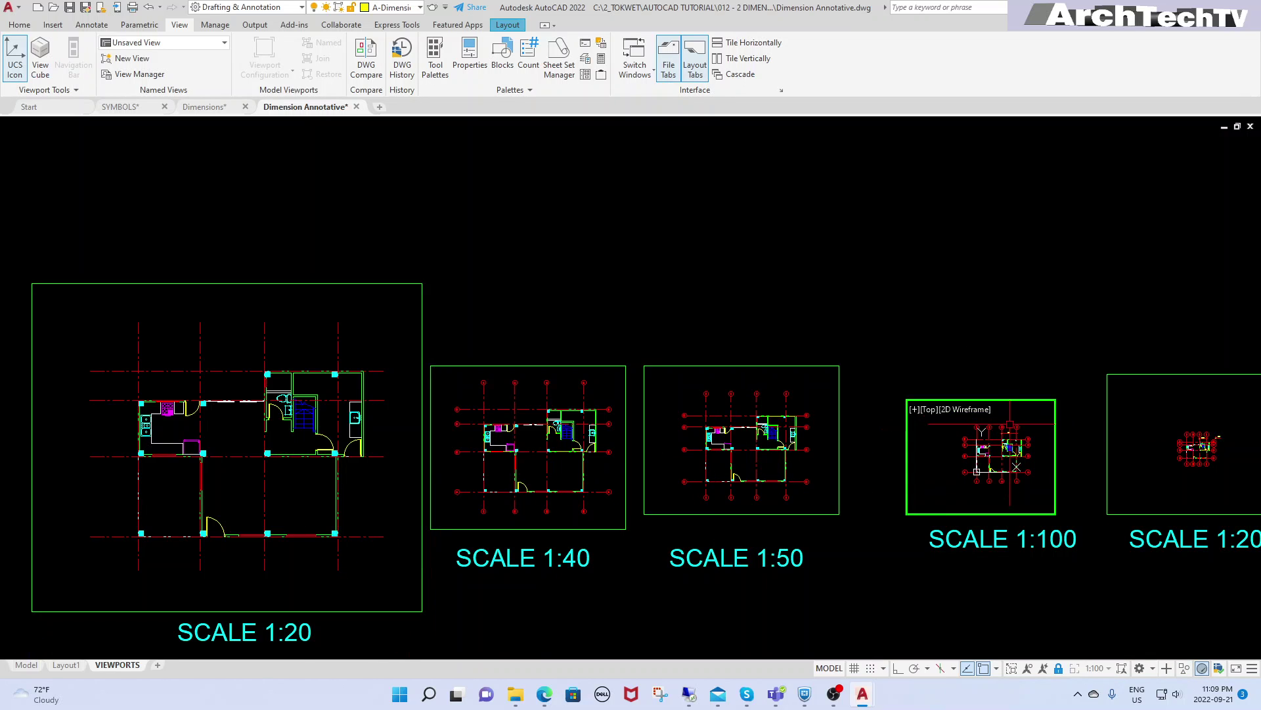
pyautogui.doubleClick(787, 340)
pyautogui.click(1107, 668)
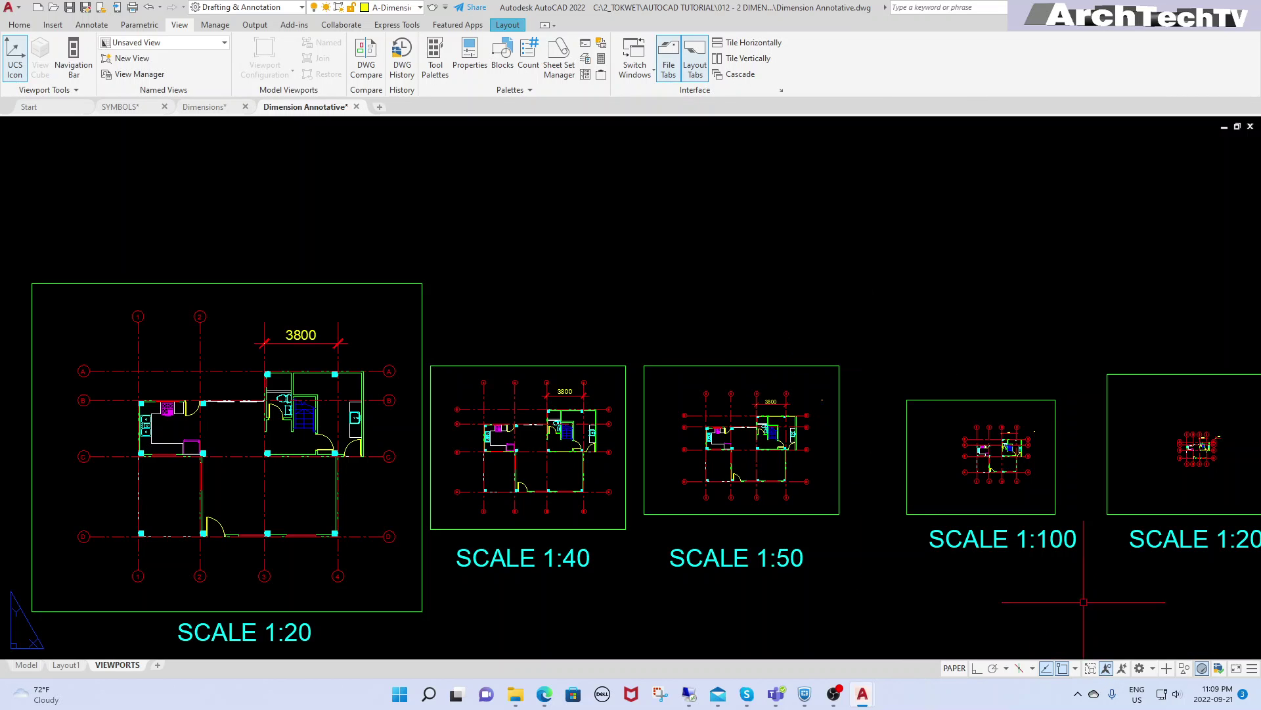
pyautogui.scroll(2, 780, 414)
pyautogui.scroll(2, 780, 414)
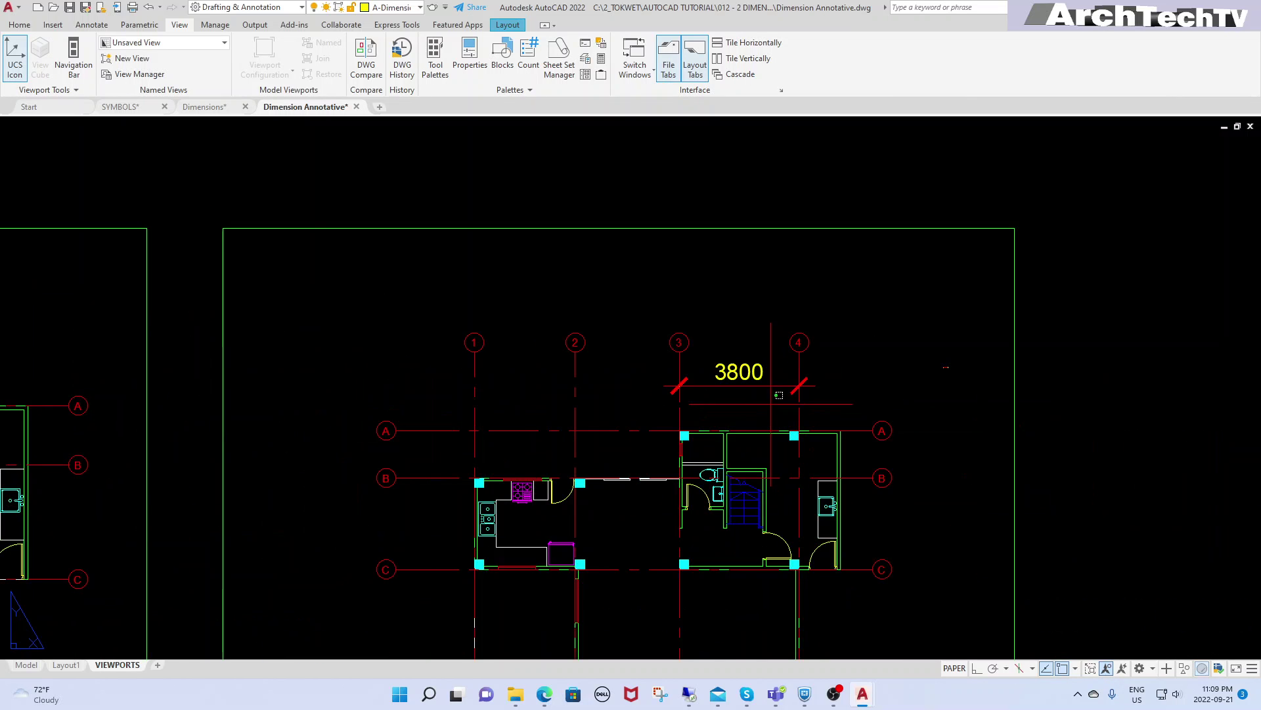
# Add the current 1:50 scale to the 3800 dimension, then hide non-matching annotation scales.
pyautogui.scroll(-2, 762, 394)
pyautogui.doubleClick(761, 396)
pyautogui.click(771, 389)
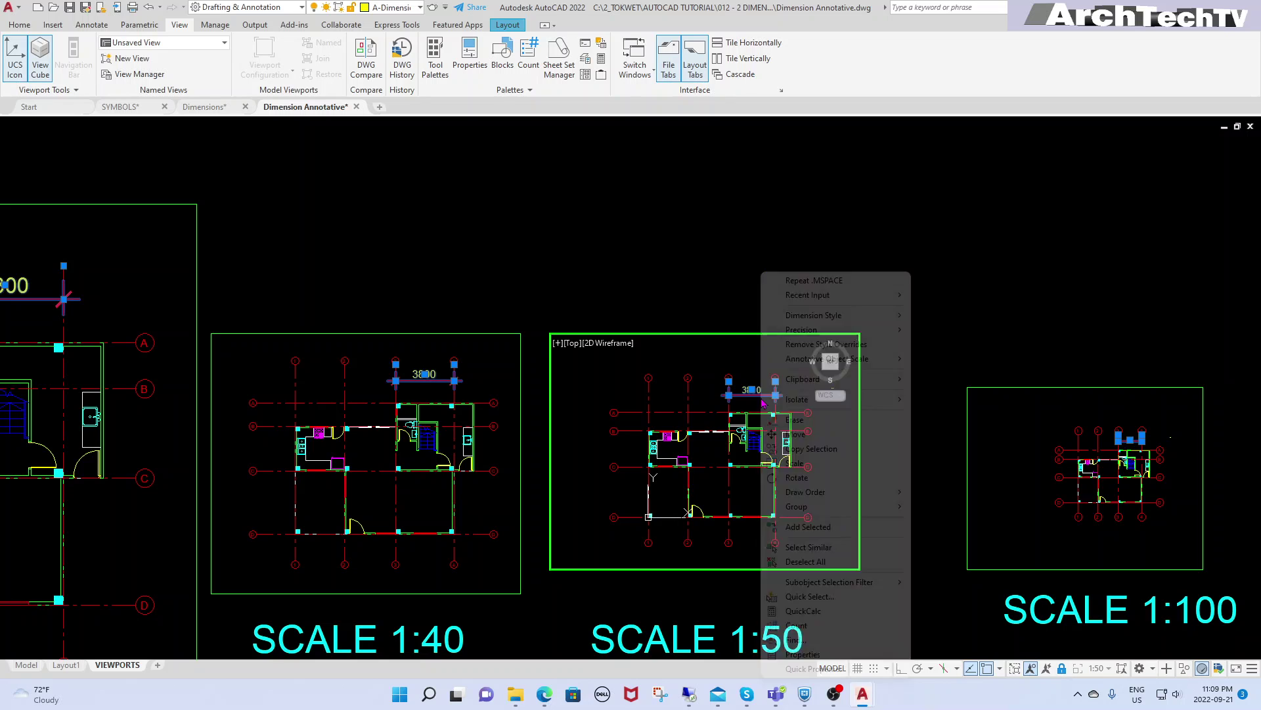
pyautogui.rightClick(762, 395)
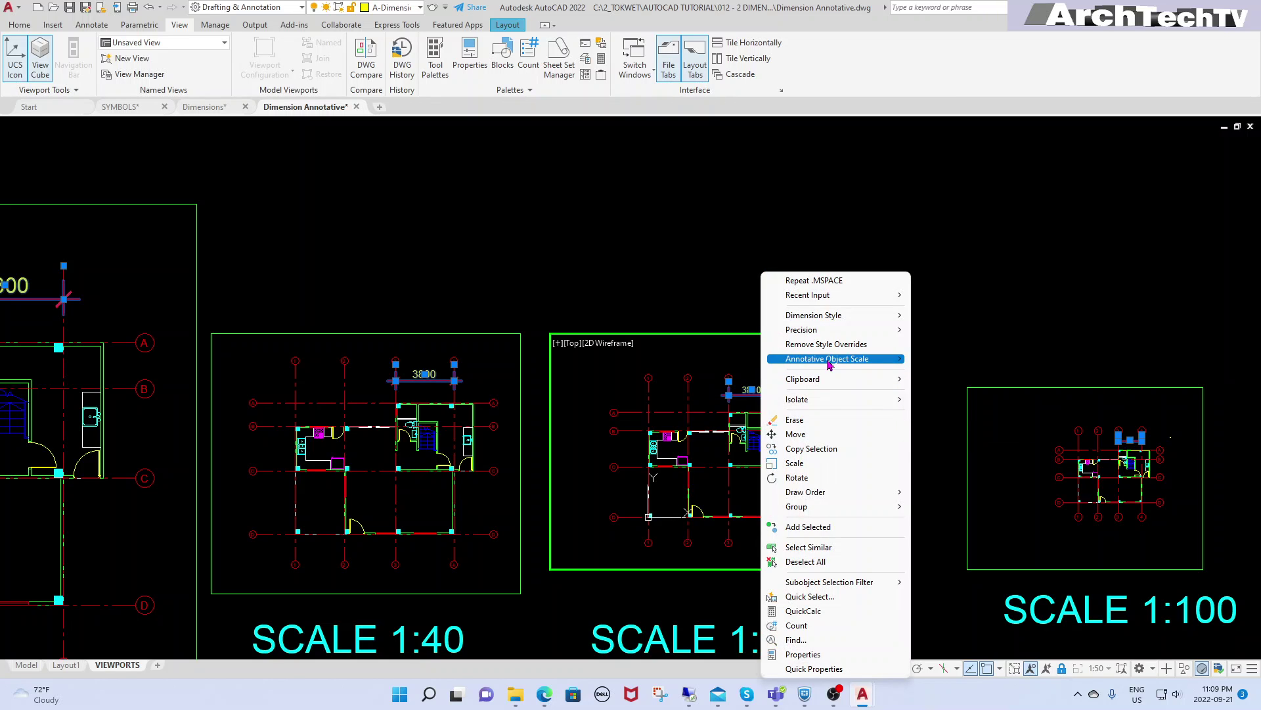
pyautogui.moveTo(826, 359)
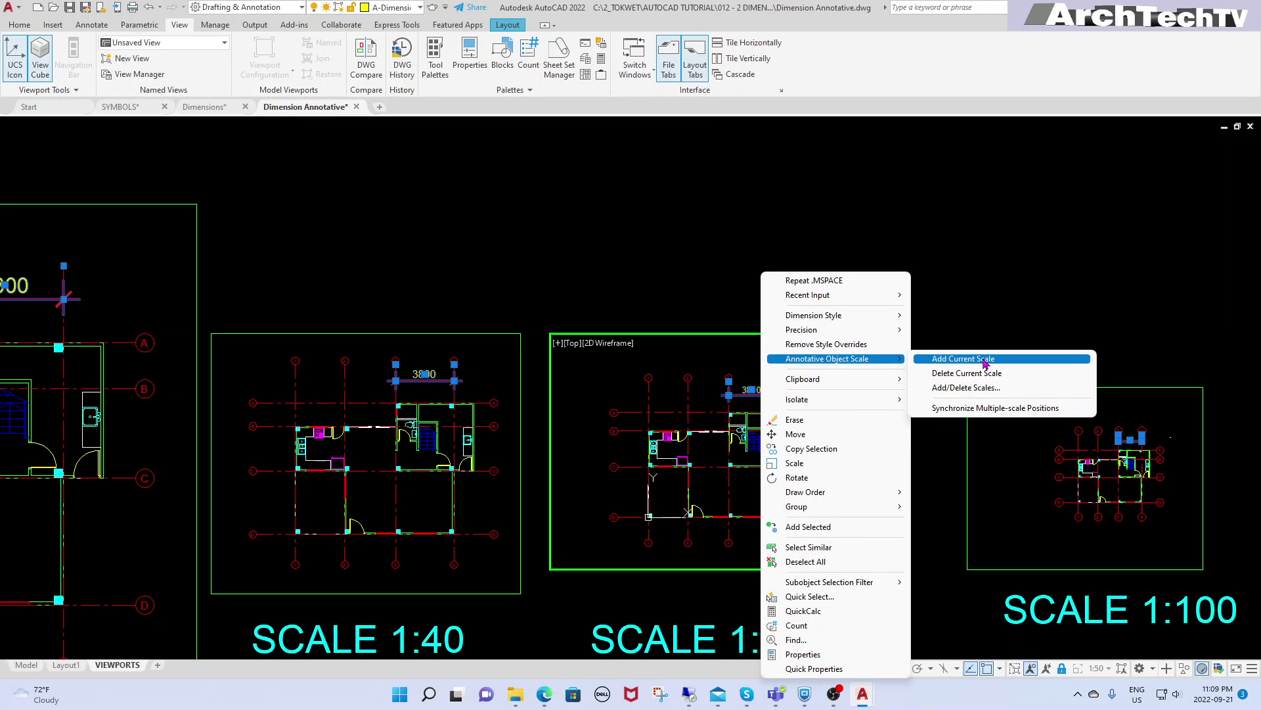
pyautogui.click(985, 364)
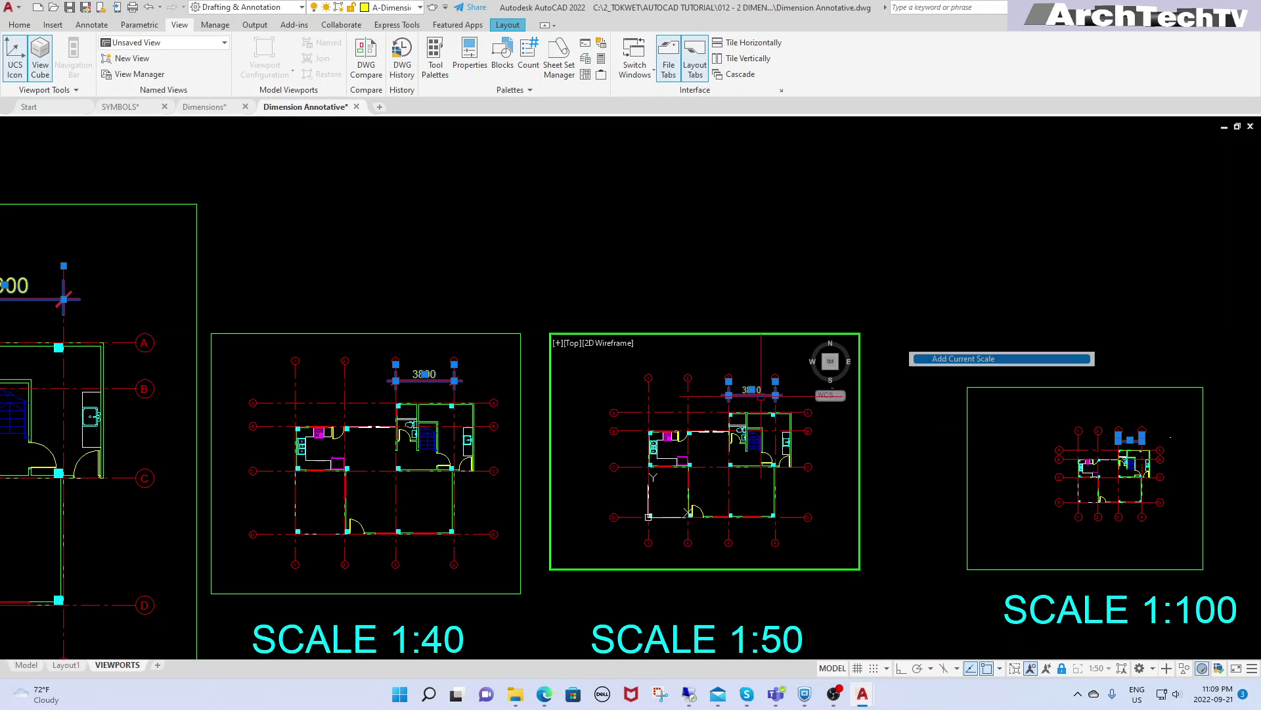
pyautogui.doubleClick(912, 302)
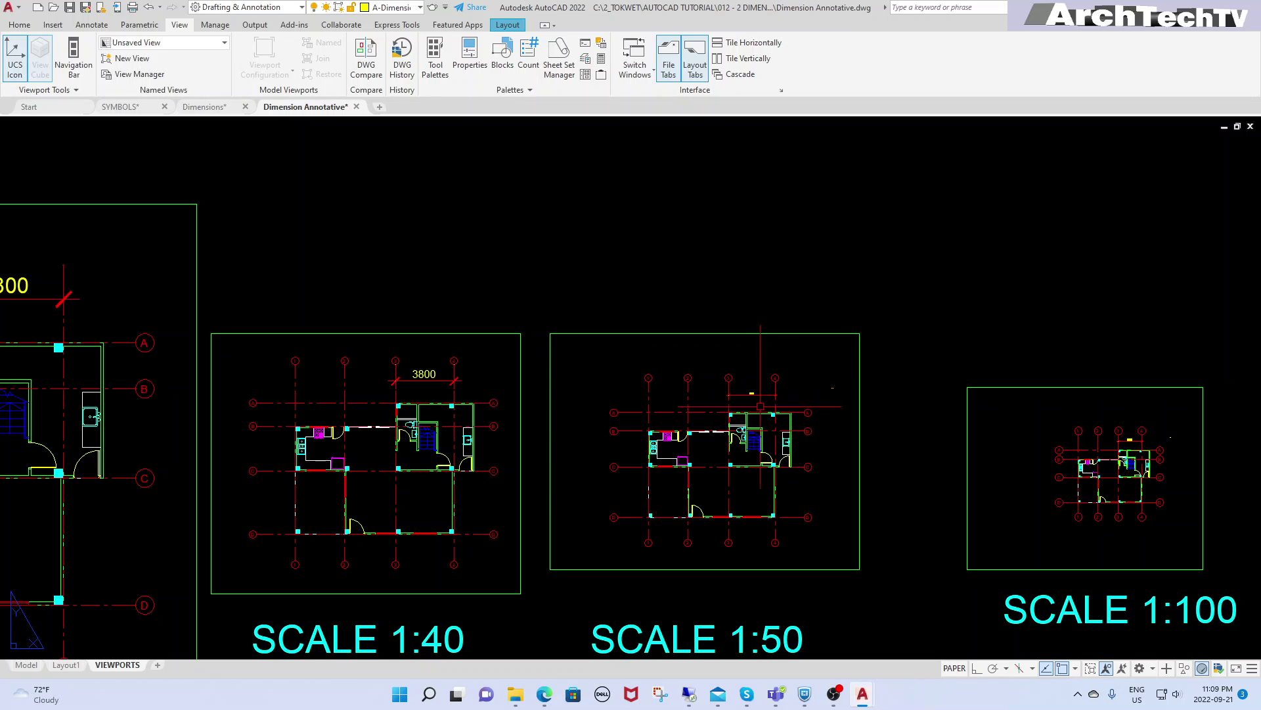
pyautogui.click(1109, 668)
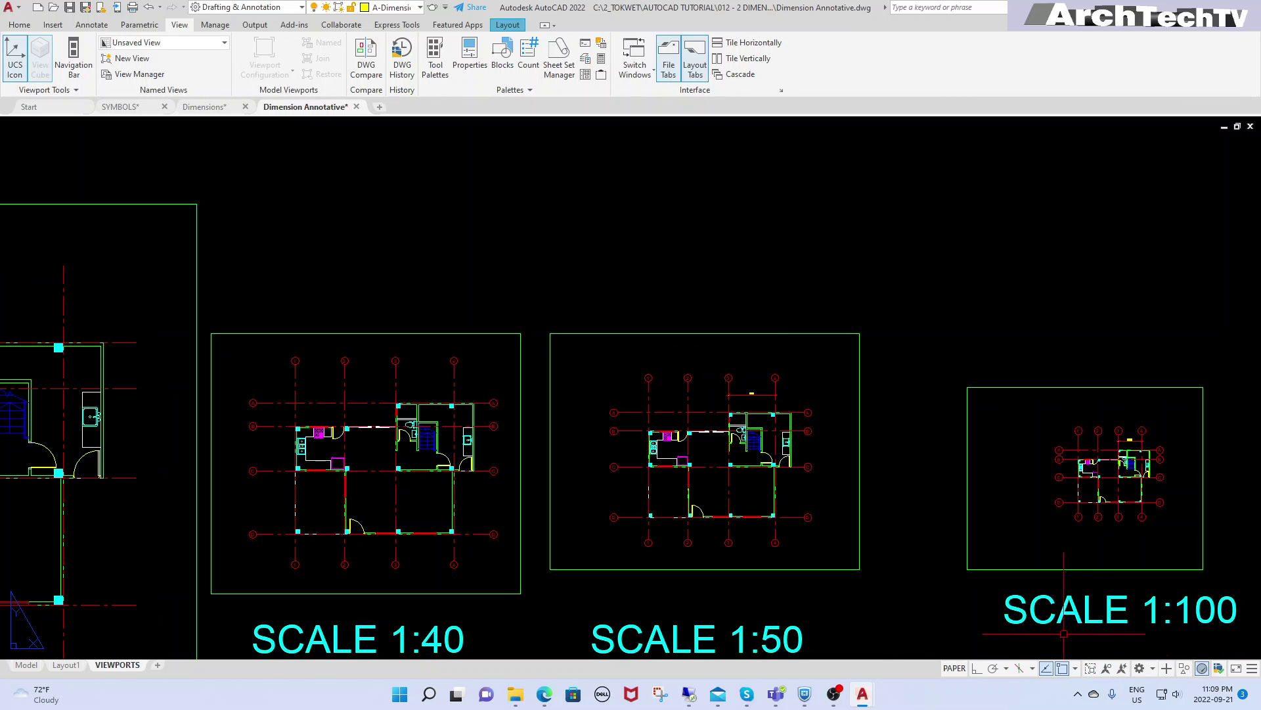
pyautogui.moveTo(408, 383); pyautogui.dragTo(487, 359, button='middle')
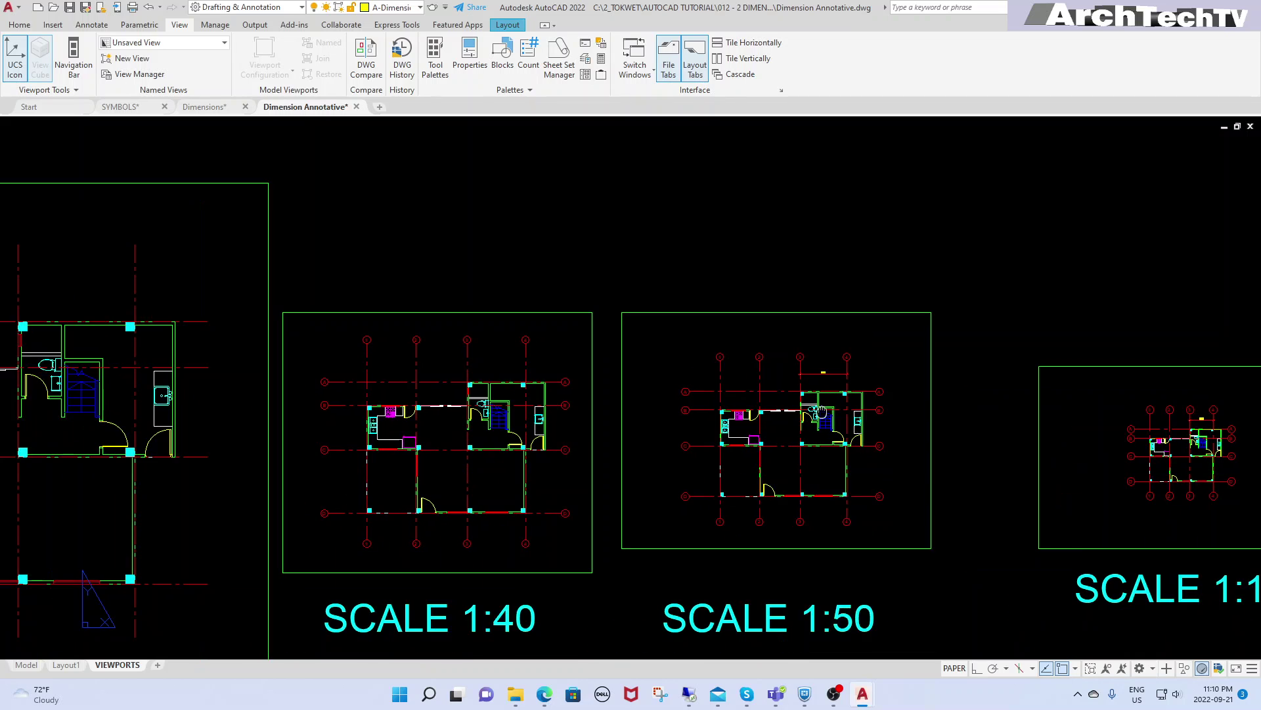
# Show all annotation scales again and add the current 1:40 scale to the 3800 dimension.
pyautogui.click(1109, 669)
pyautogui.doubleClick(557, 346)
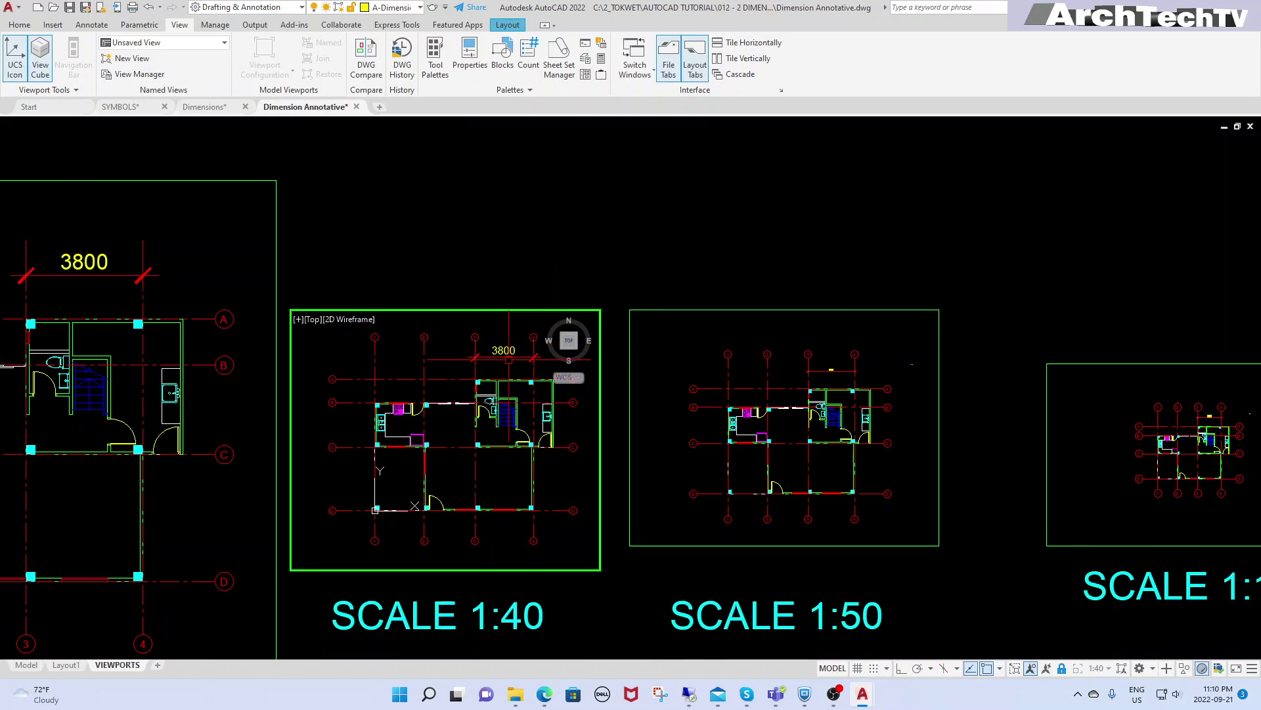
pyautogui.click(503, 358)
pyautogui.rightClick(503, 359)
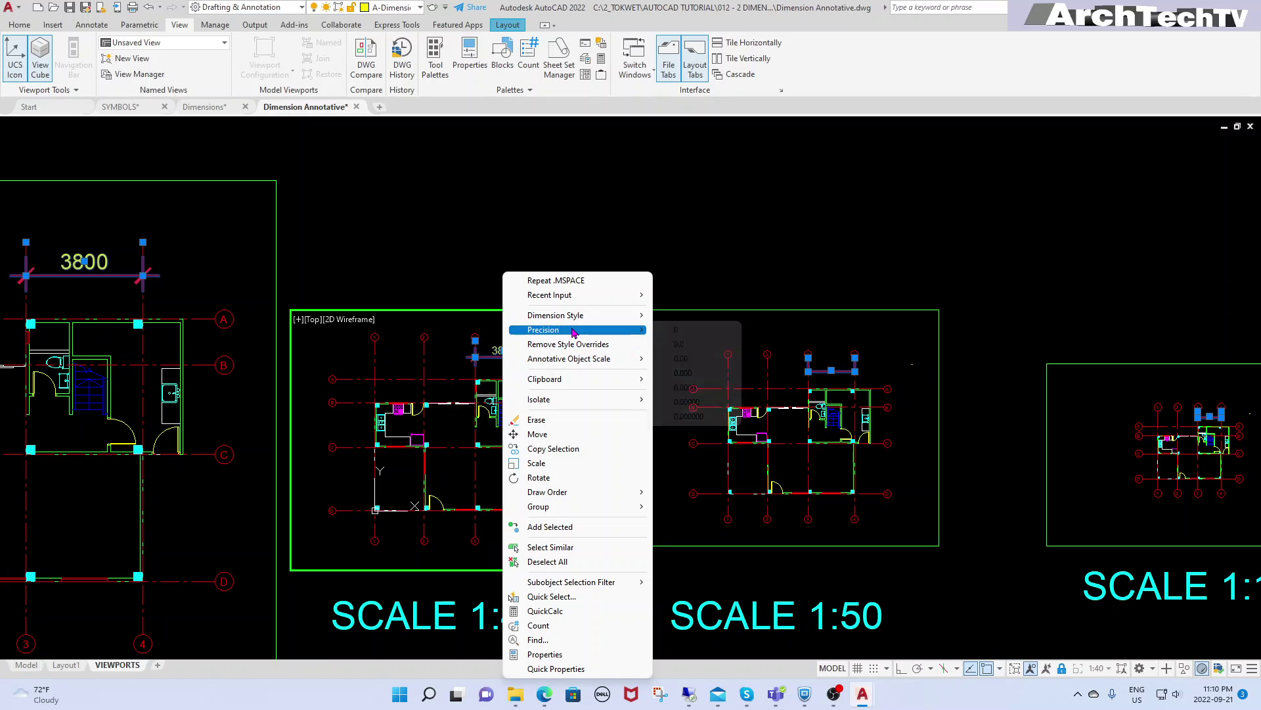
pyautogui.moveTo(569, 359)
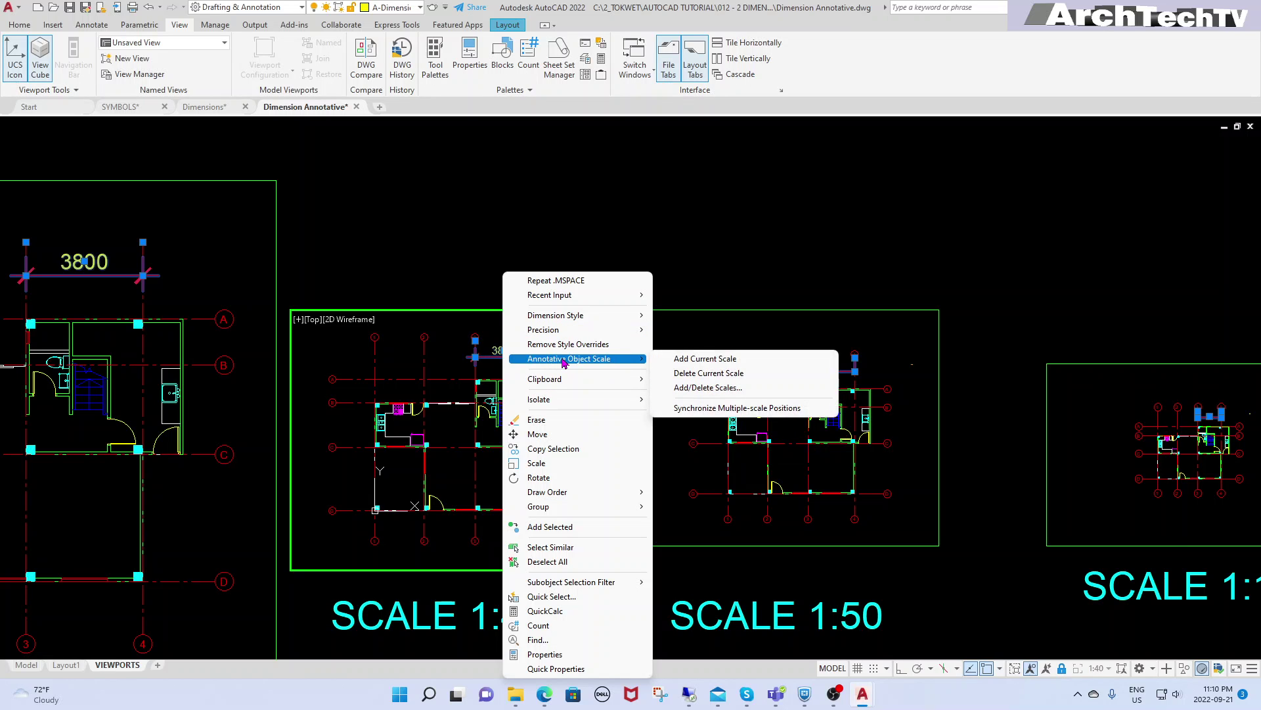
pyautogui.click(748, 365)
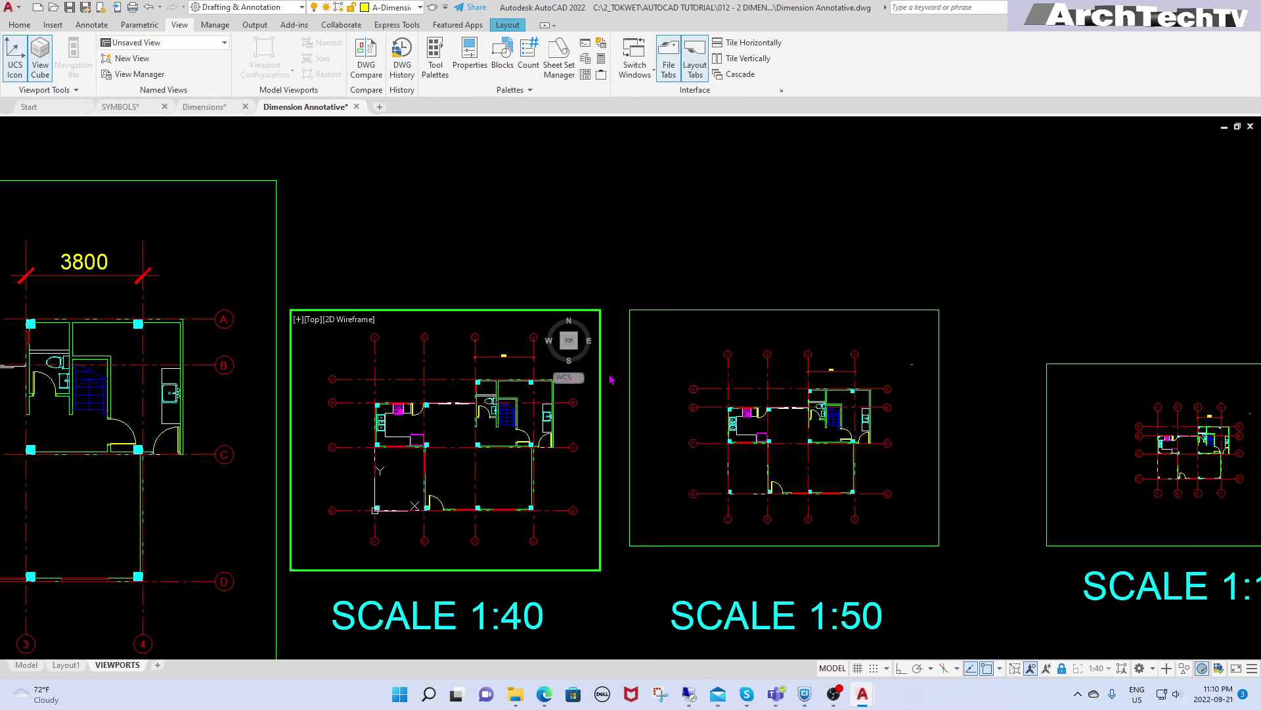
pyautogui.doubleClick(495, 282)
pyautogui.scroll(-2, 743, 349)
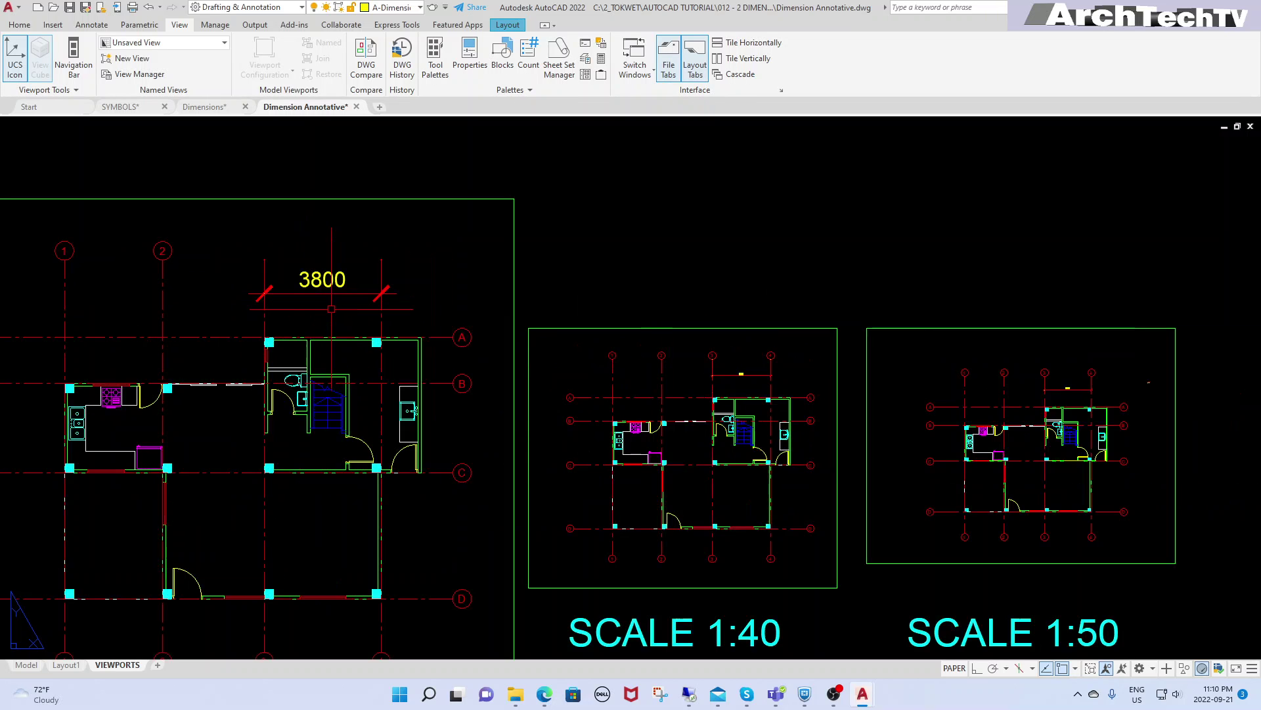
pyautogui.scroll(2, 333, 310)
pyautogui.scroll(-2, 395, 340)
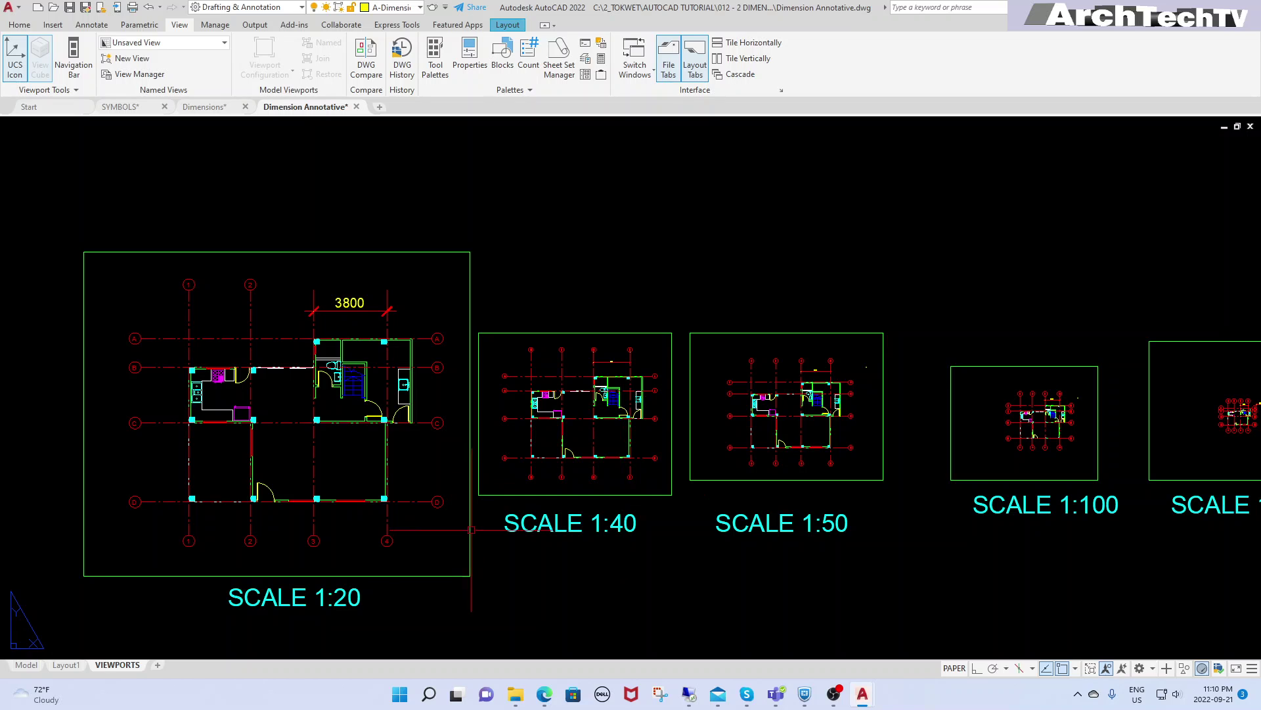
# Toggle annotation visibility and delete the current 1:20 scale from the 3800 dimension.
pyautogui.click(1109, 668)
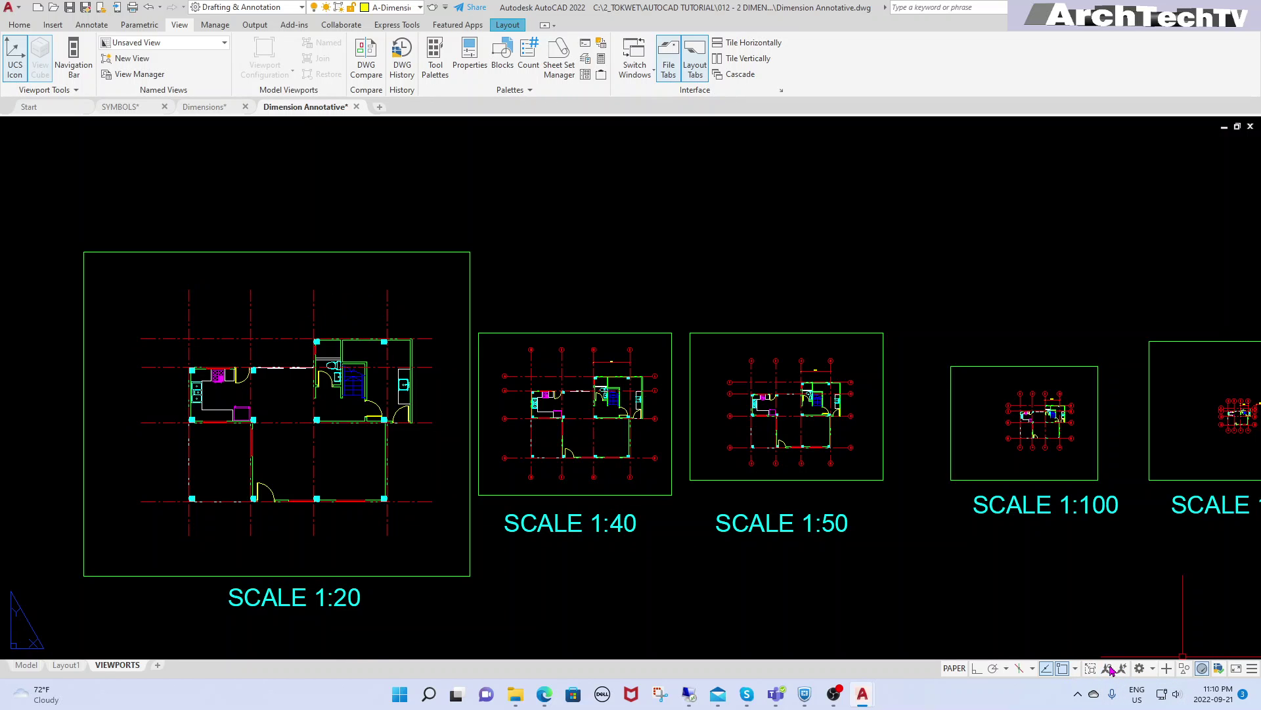
pyautogui.click(1109, 668)
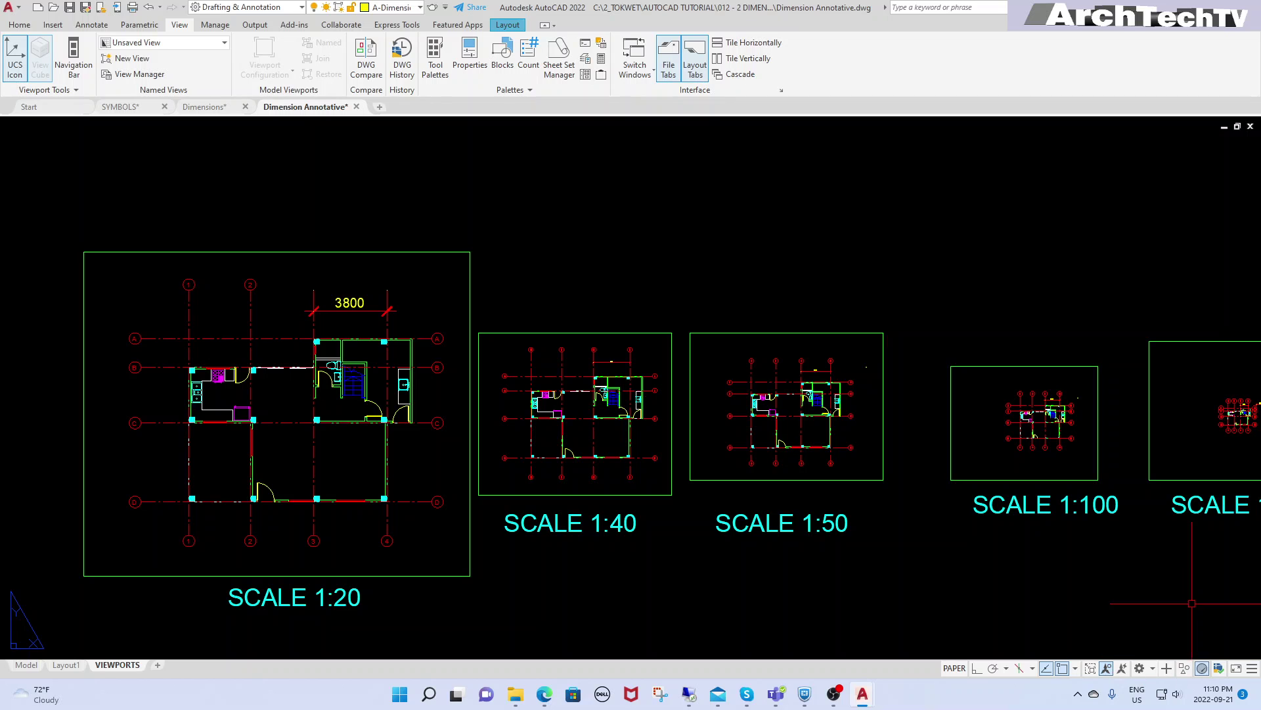
pyautogui.doubleClick(389, 295)
pyautogui.click(371, 311)
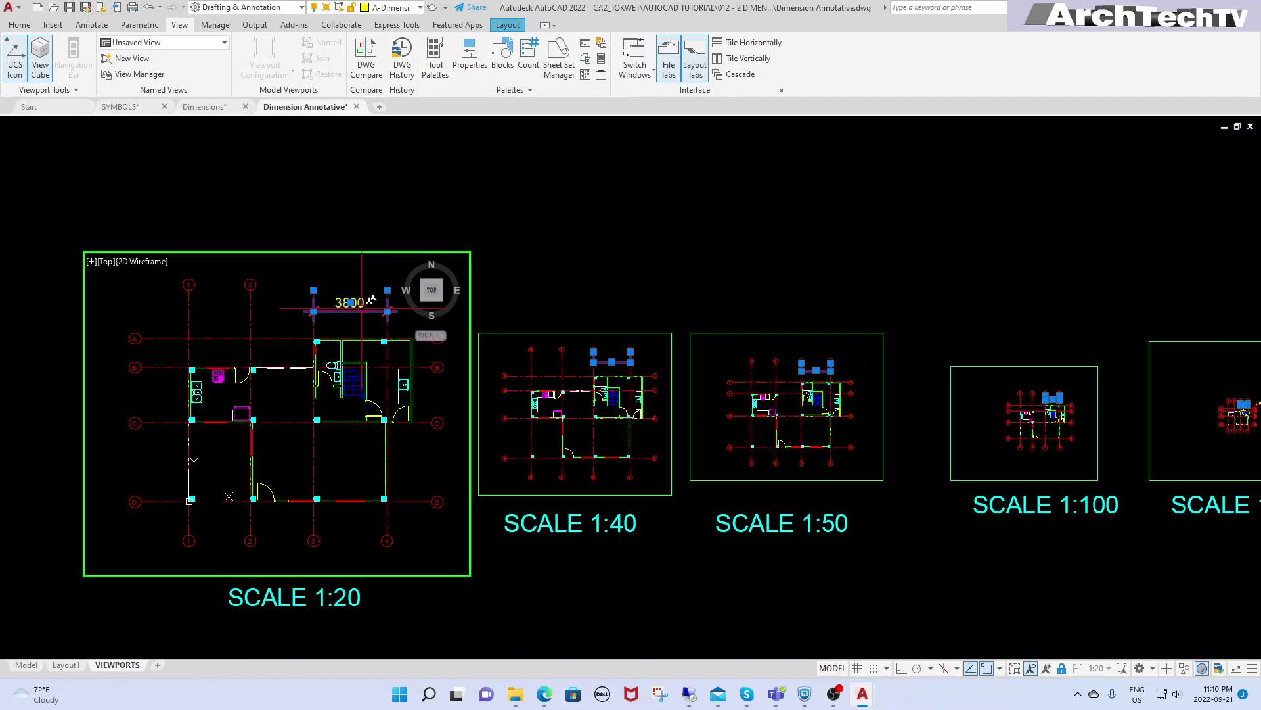
pyautogui.rightClick(364, 314)
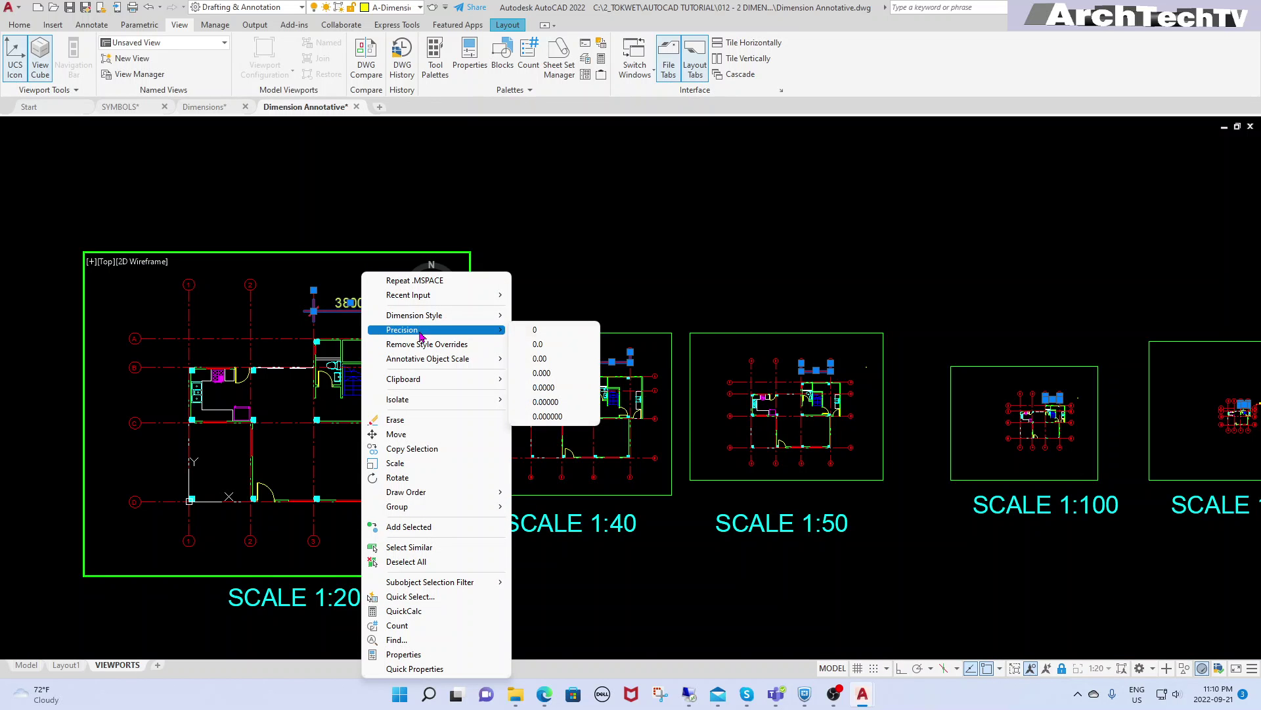
pyautogui.moveTo(428, 359)
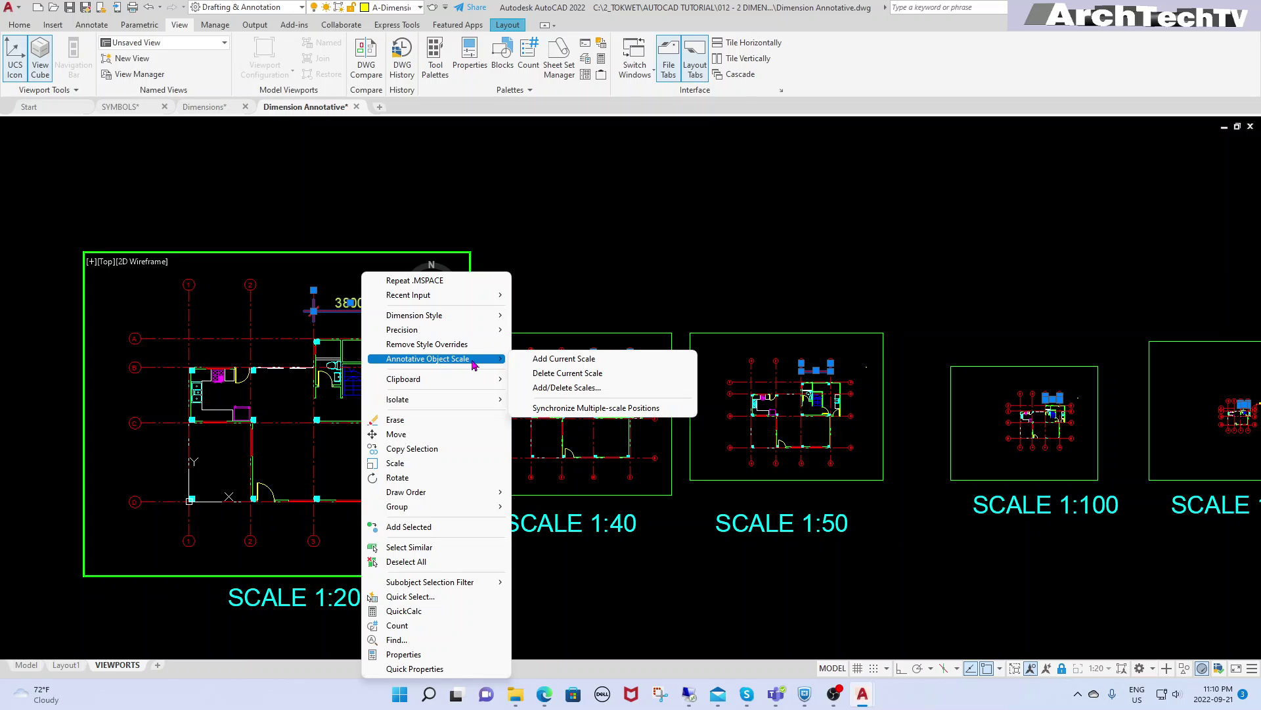
pyautogui.click(590, 372)
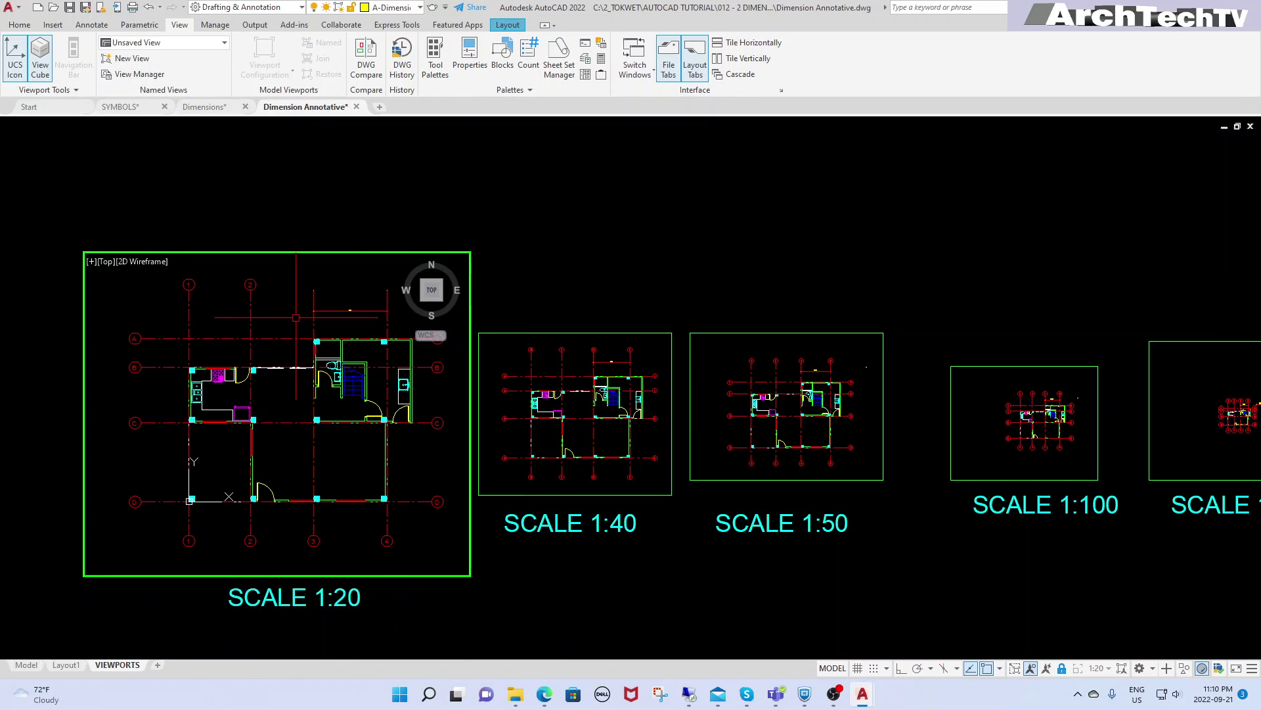
pyautogui.doubleClick(642, 250)
pyautogui.scroll(-2, 355, 371)
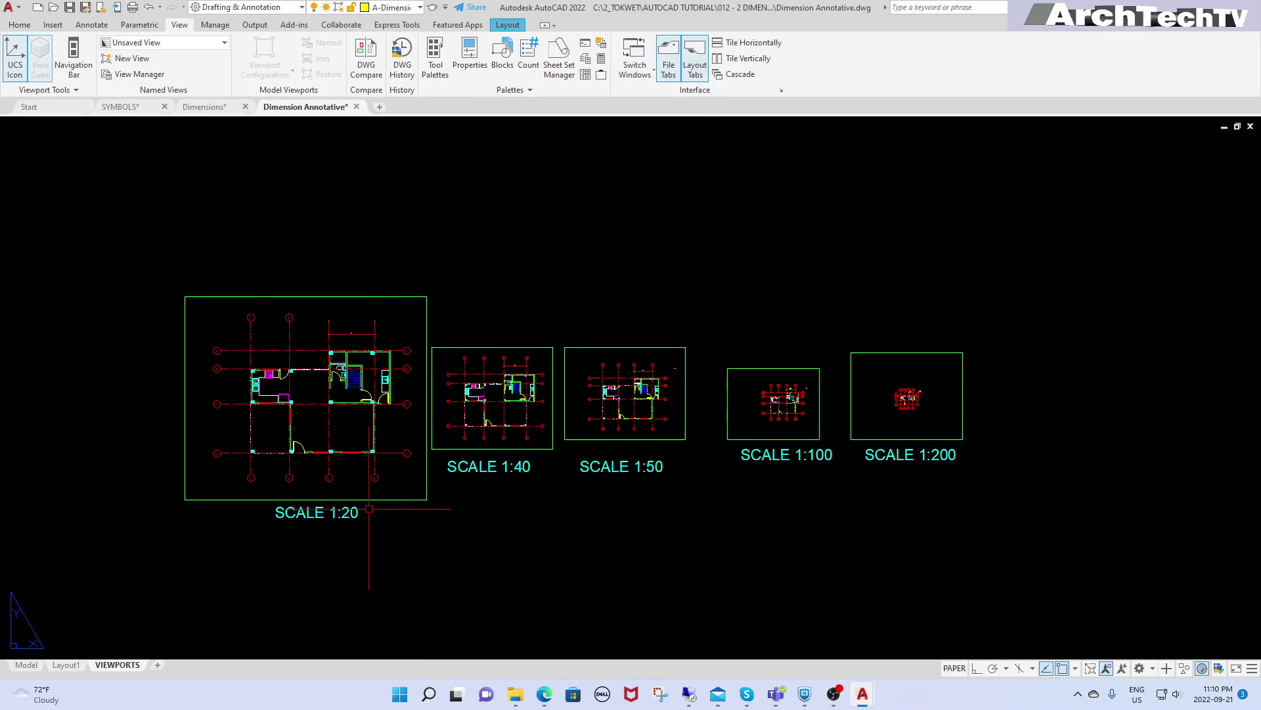
# Save the drawing, then regenerate with RE so all five 1:20–1:200 viewports refresh.
pyautogui.scroll(2, 350, 511)
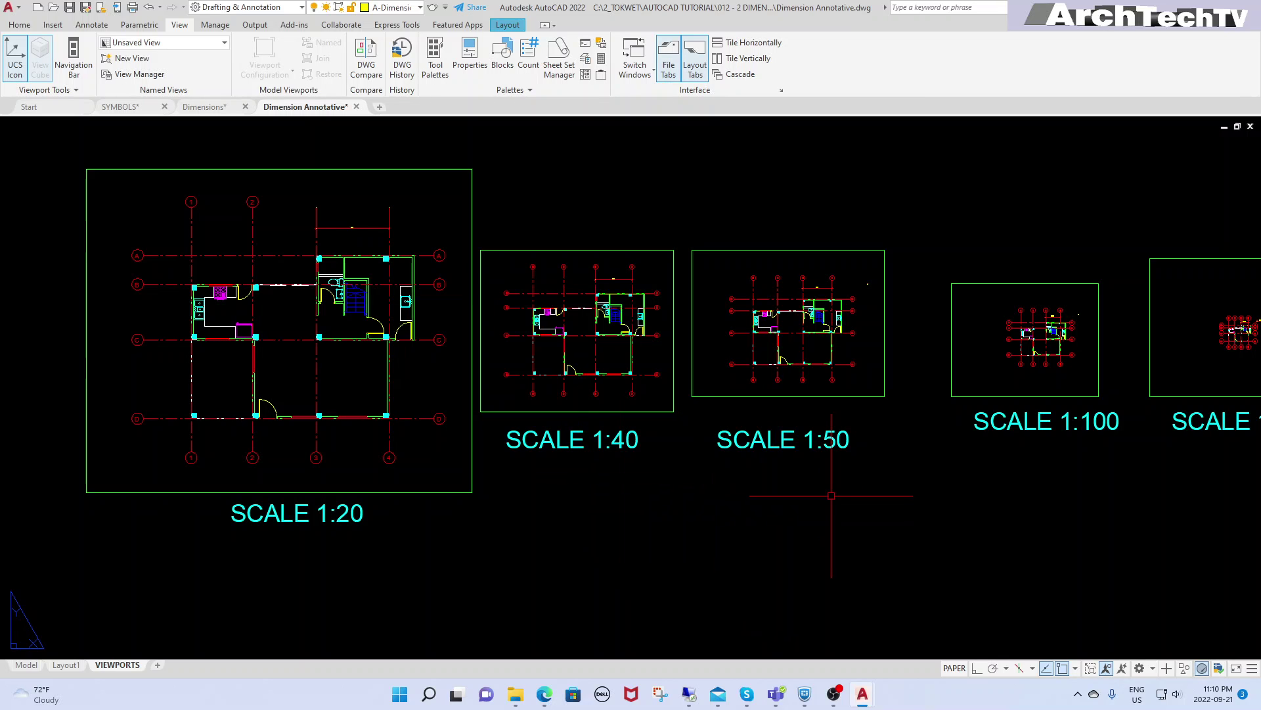
pyautogui.scroll(-2, 657, 486)
pyautogui.moveTo(677, 497); pyautogui.dragTo(754, 495, button='middle')
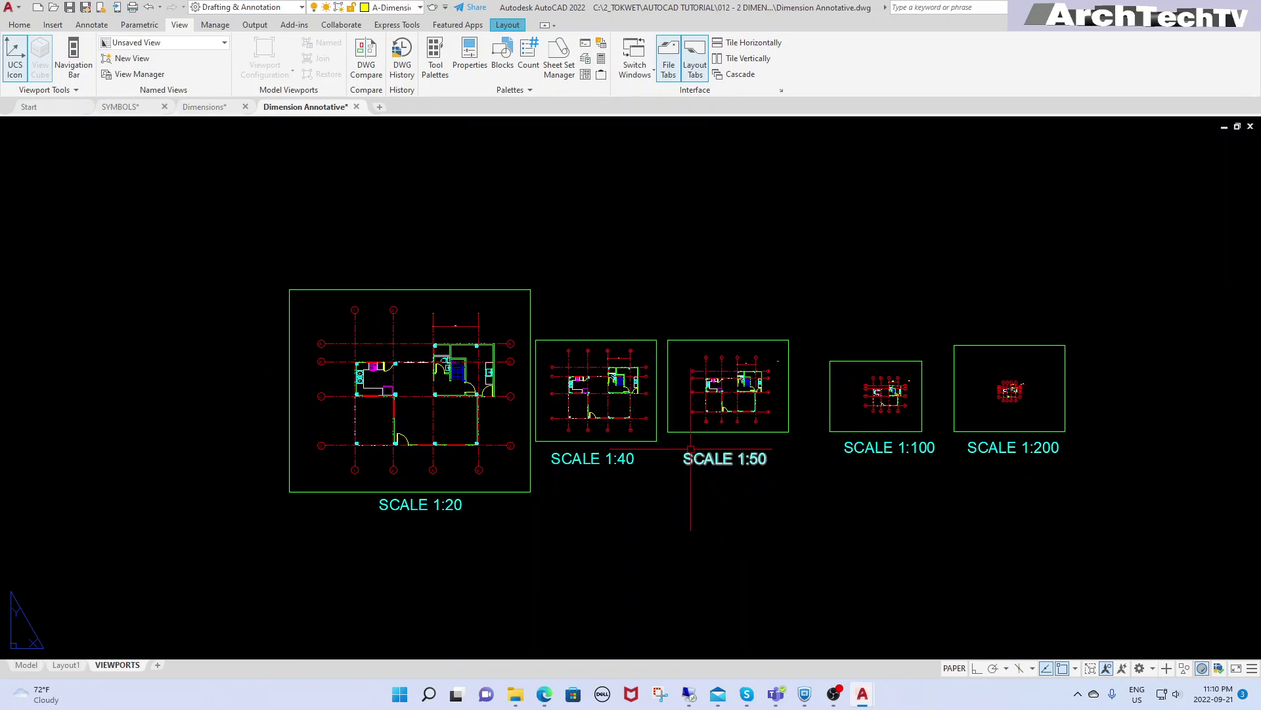
pyautogui.scroll(2, 762, 434)
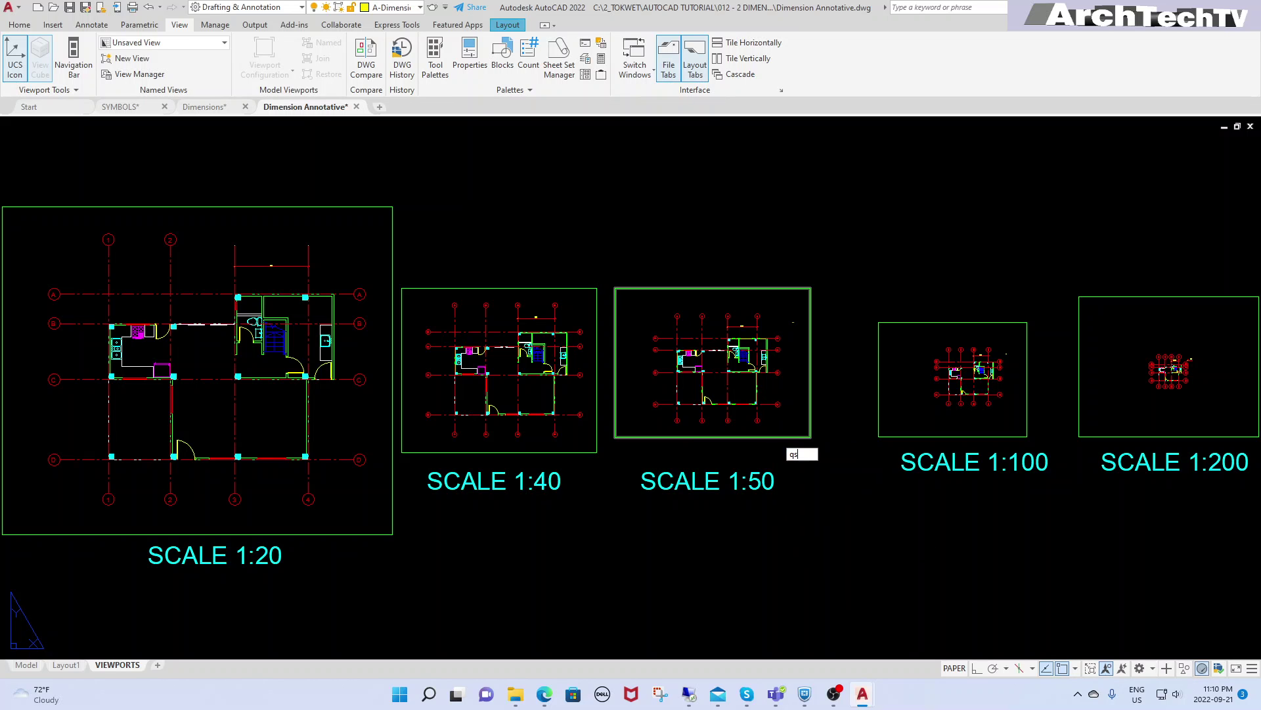
pyautogui.press('Return')
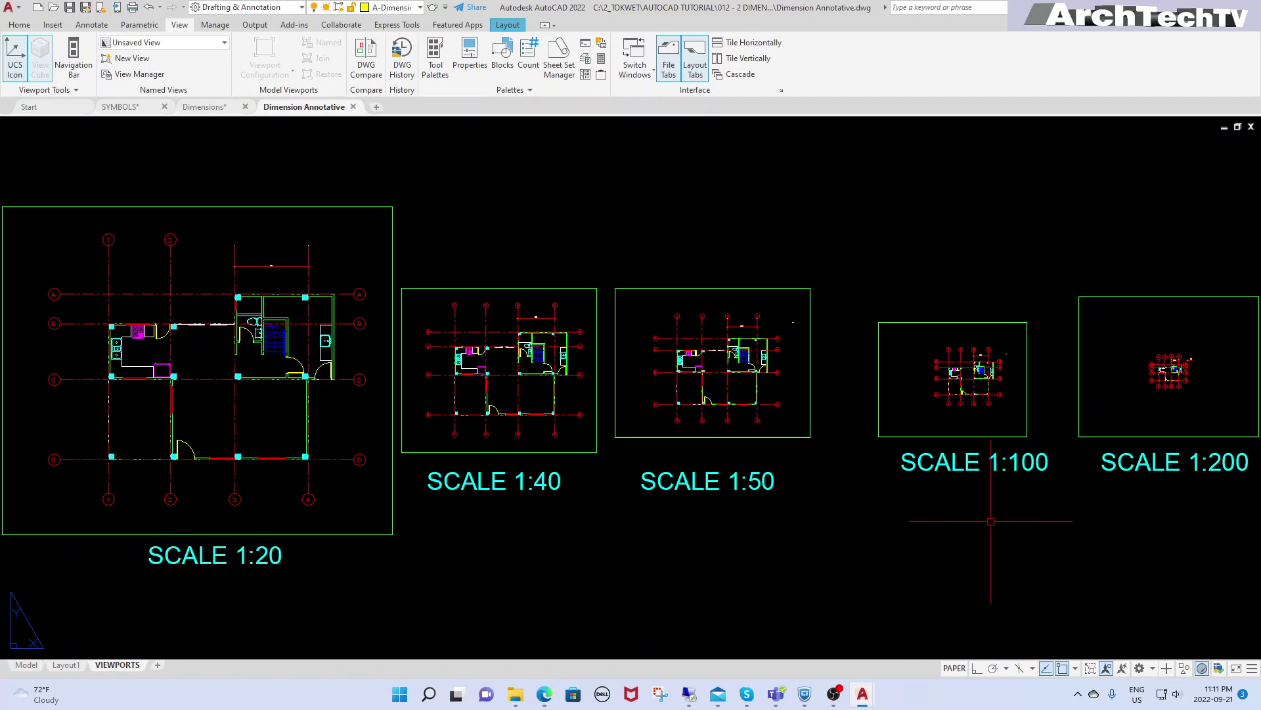
pyautogui.write('re')
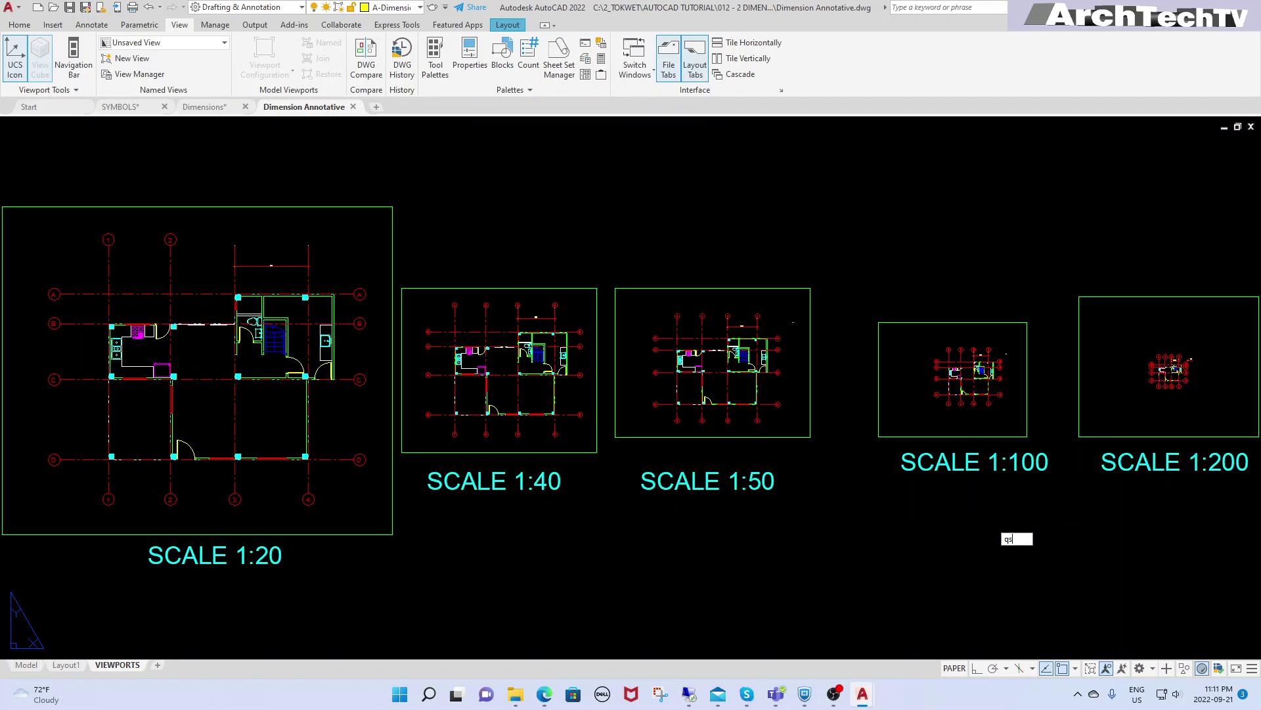
pyautogui.press('Return')
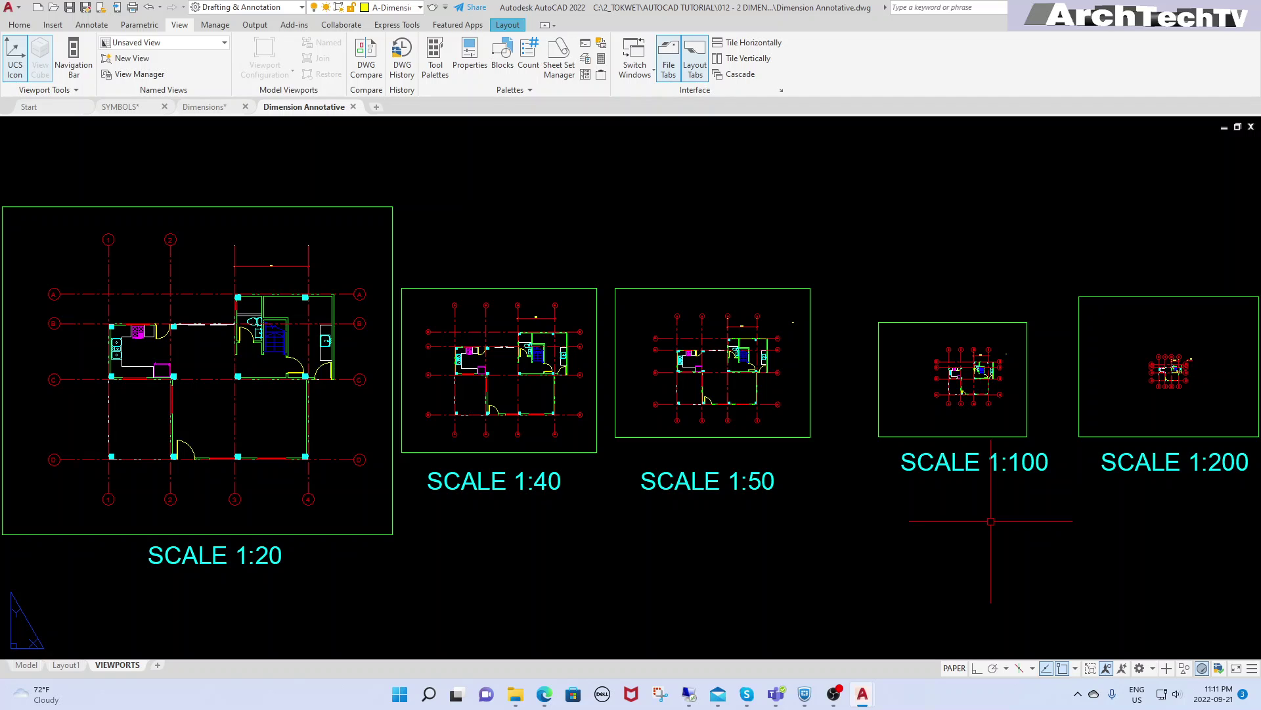